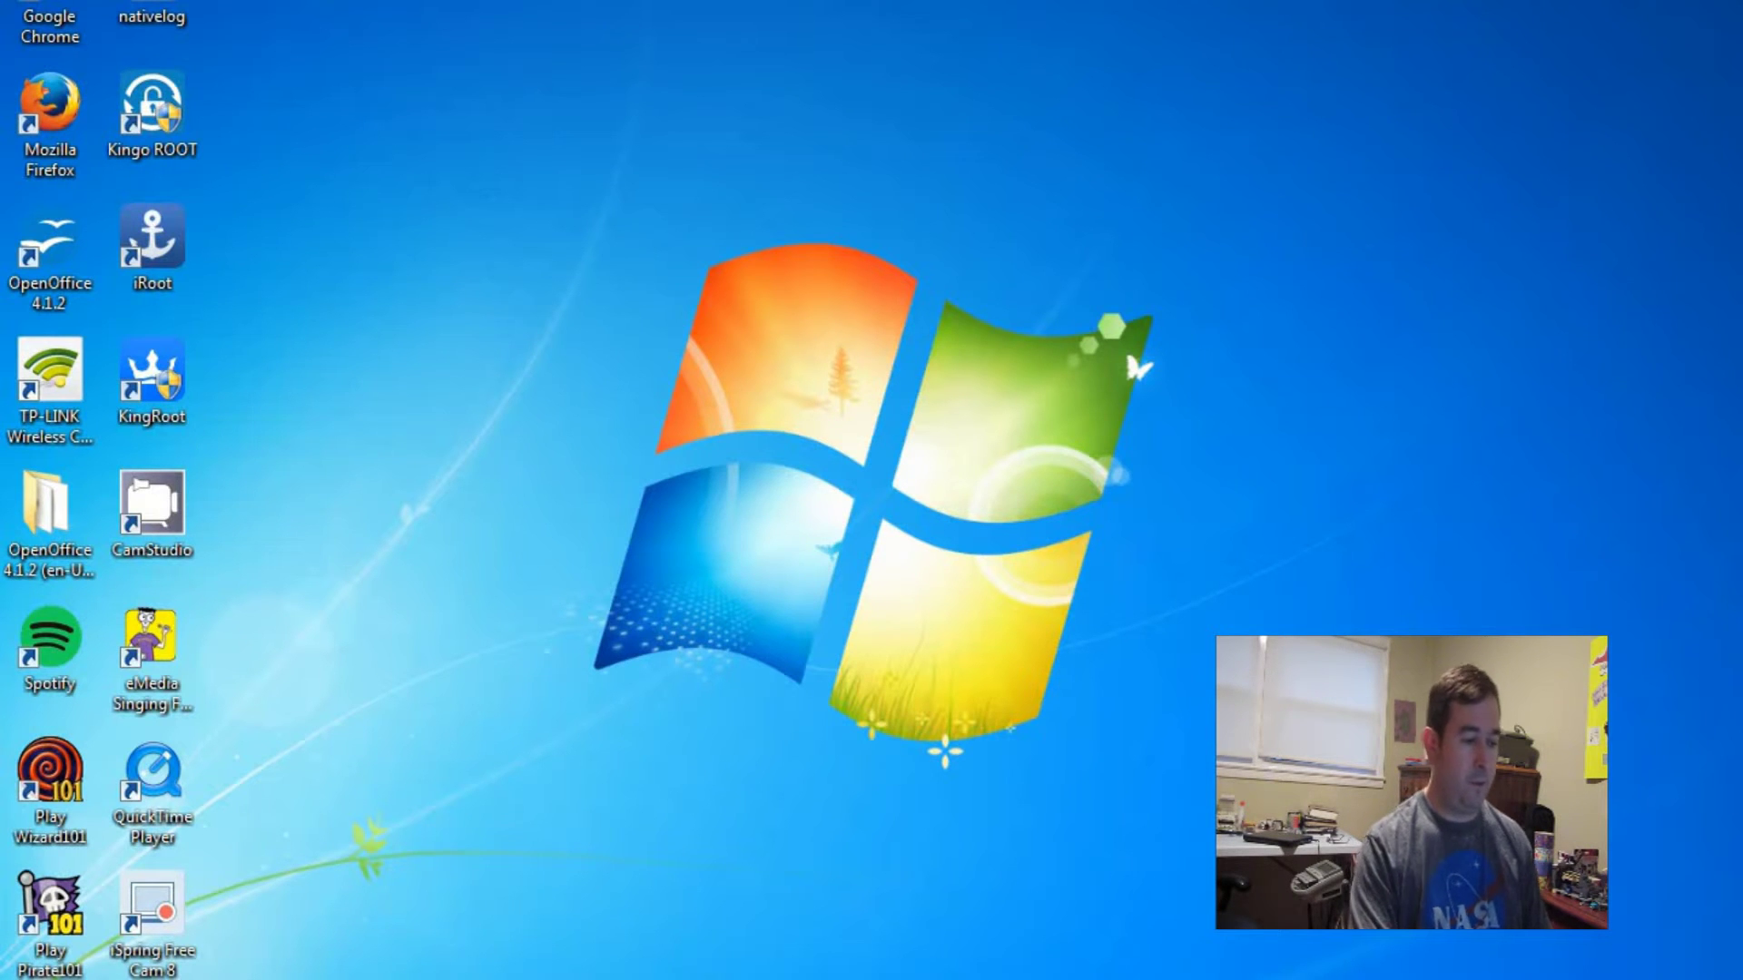
Step: Bring Chrome's Kdenlive download page to the front
mouse_move(373, 975)
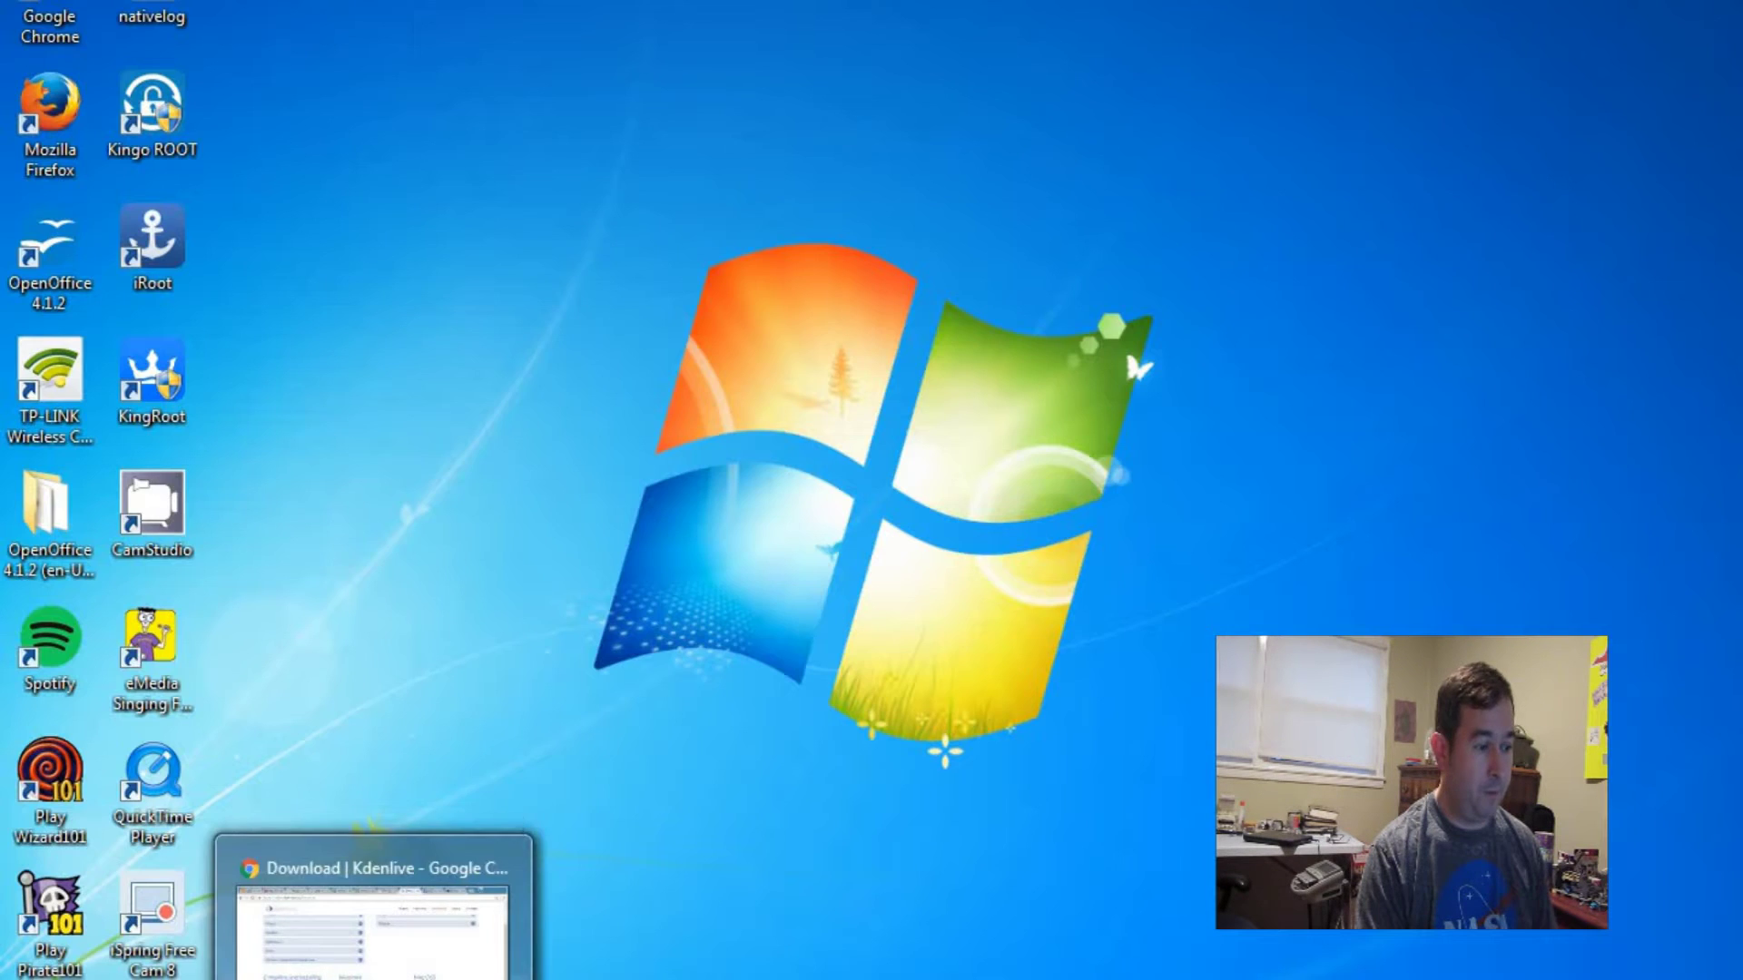
mouse_move(431, 976)
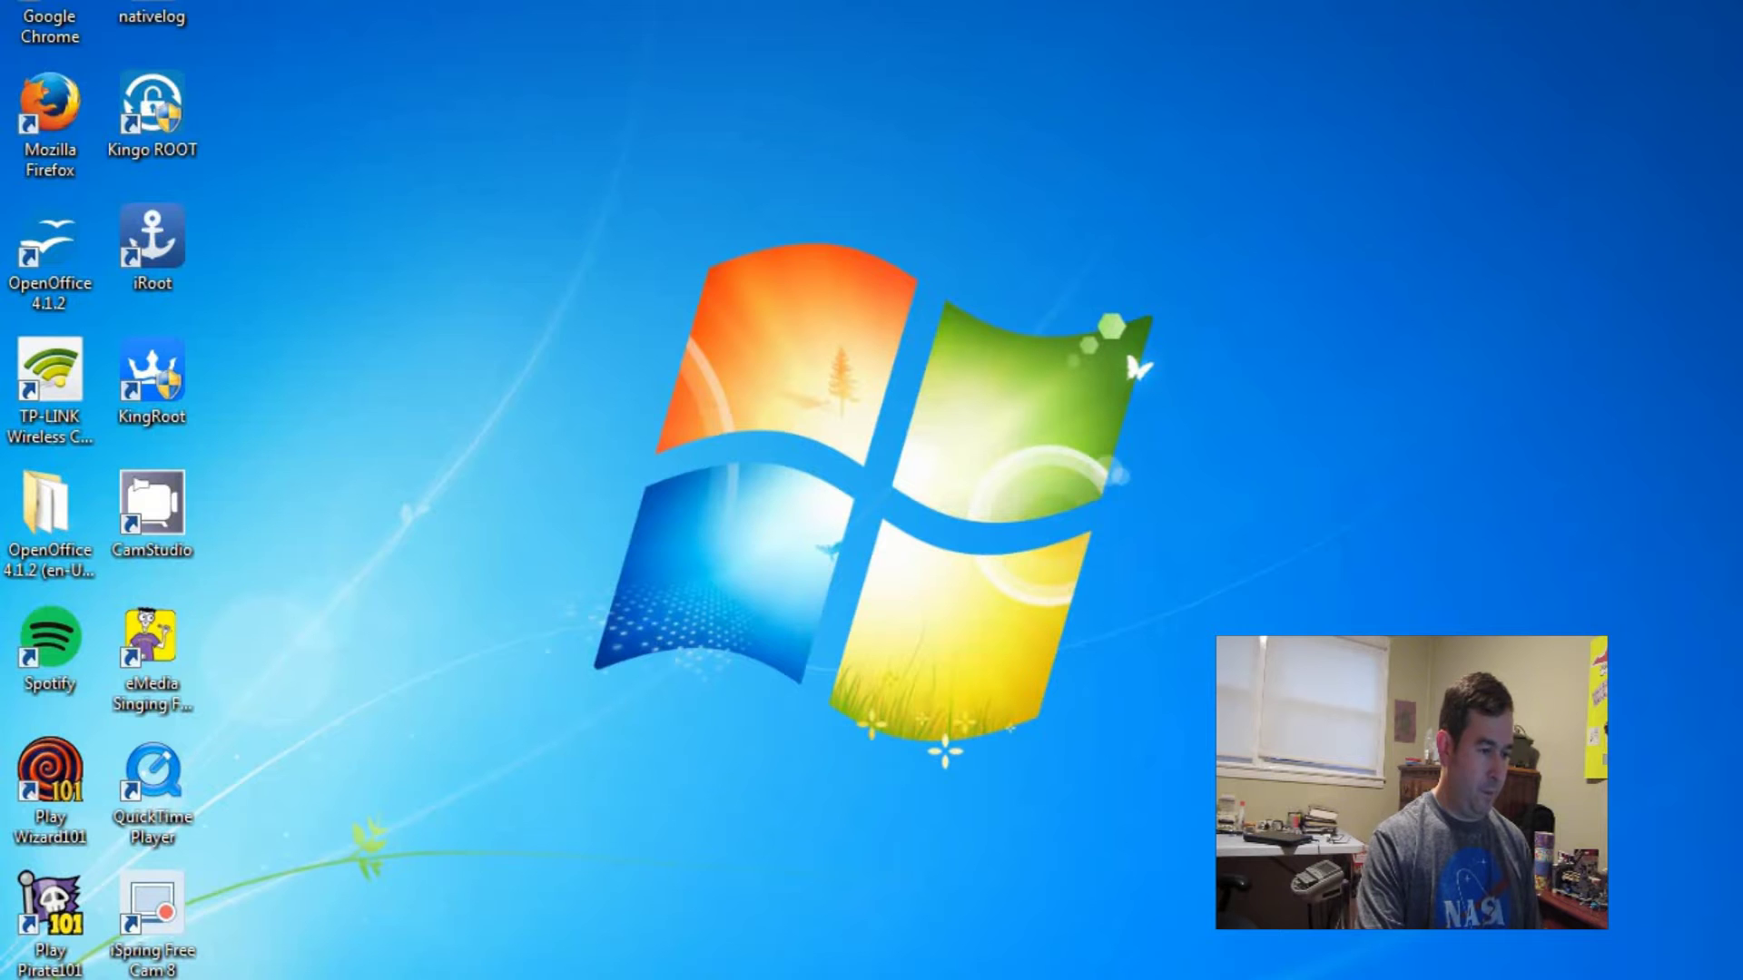
click(373, 976)
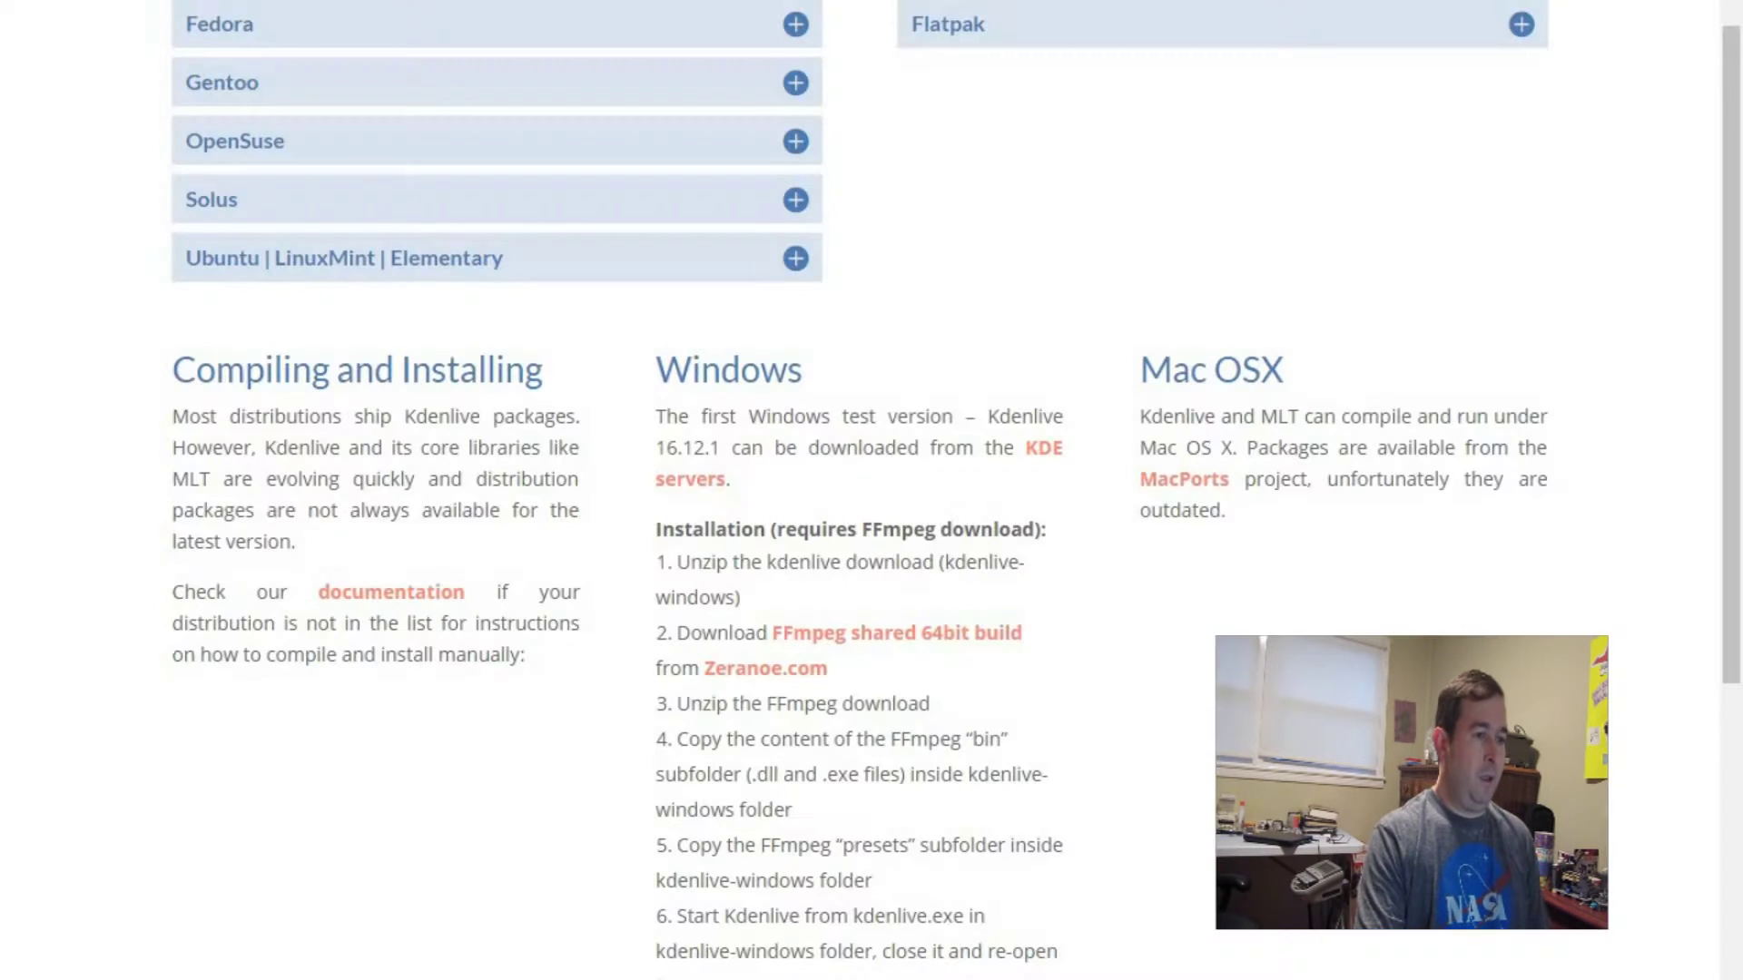
scroll(871, 490, down, 3)
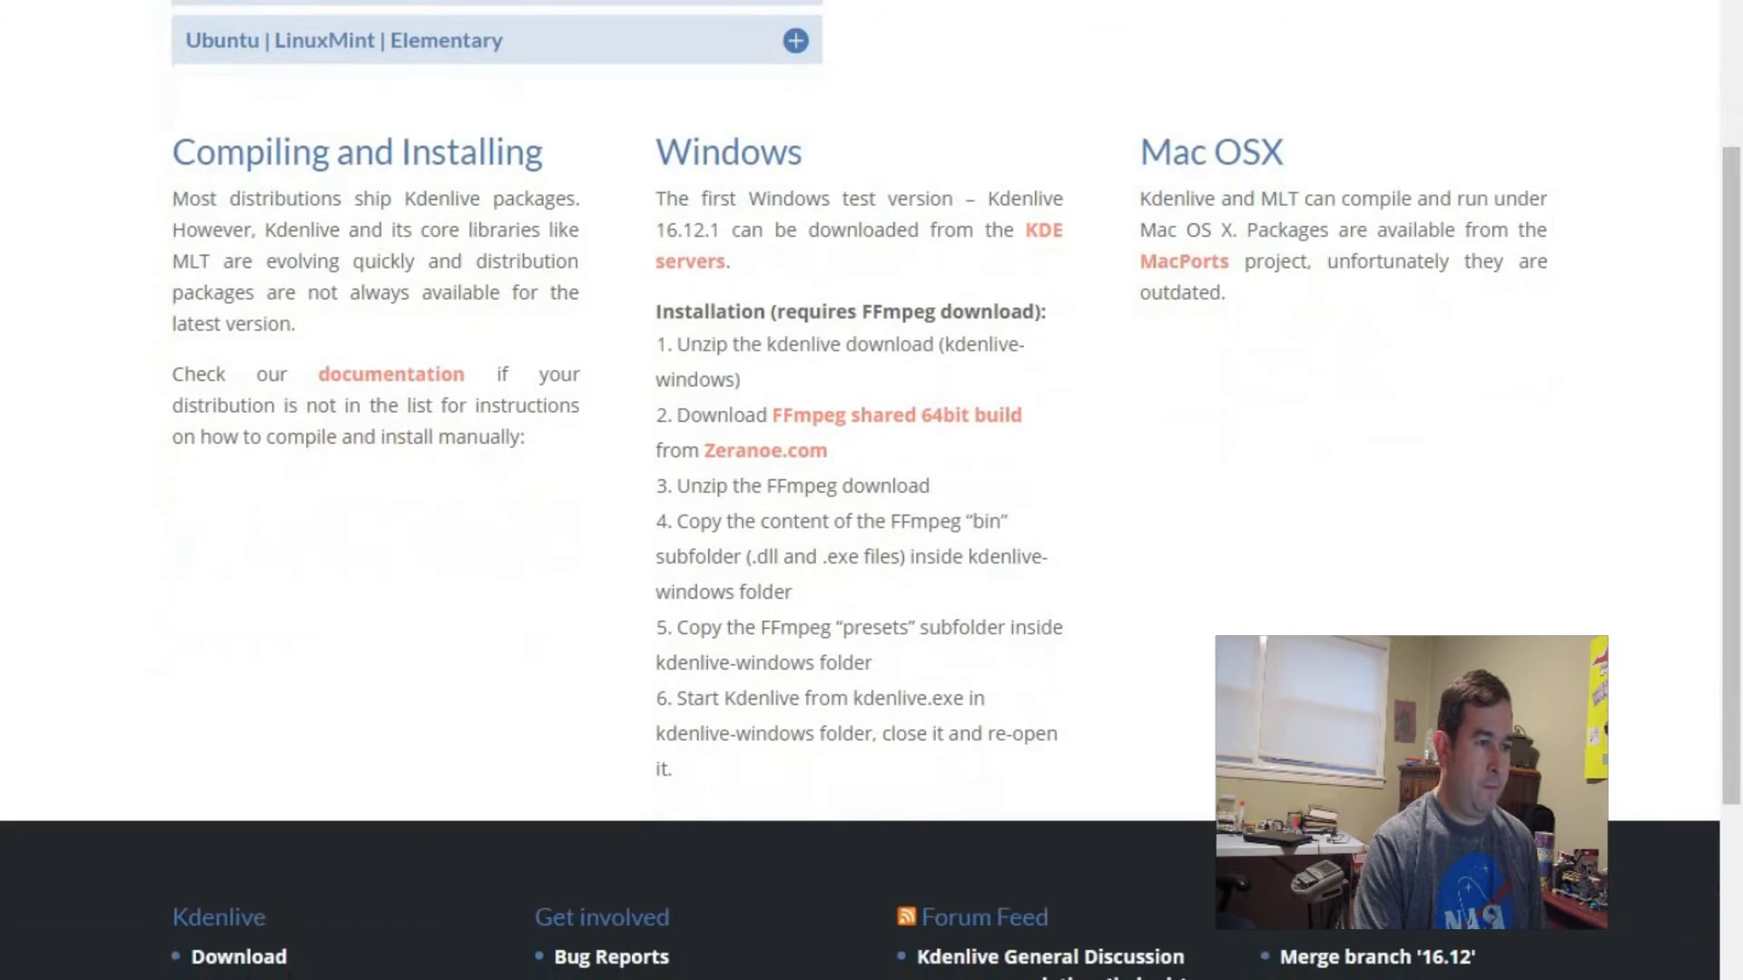
scroll(871, 490, up, 1)
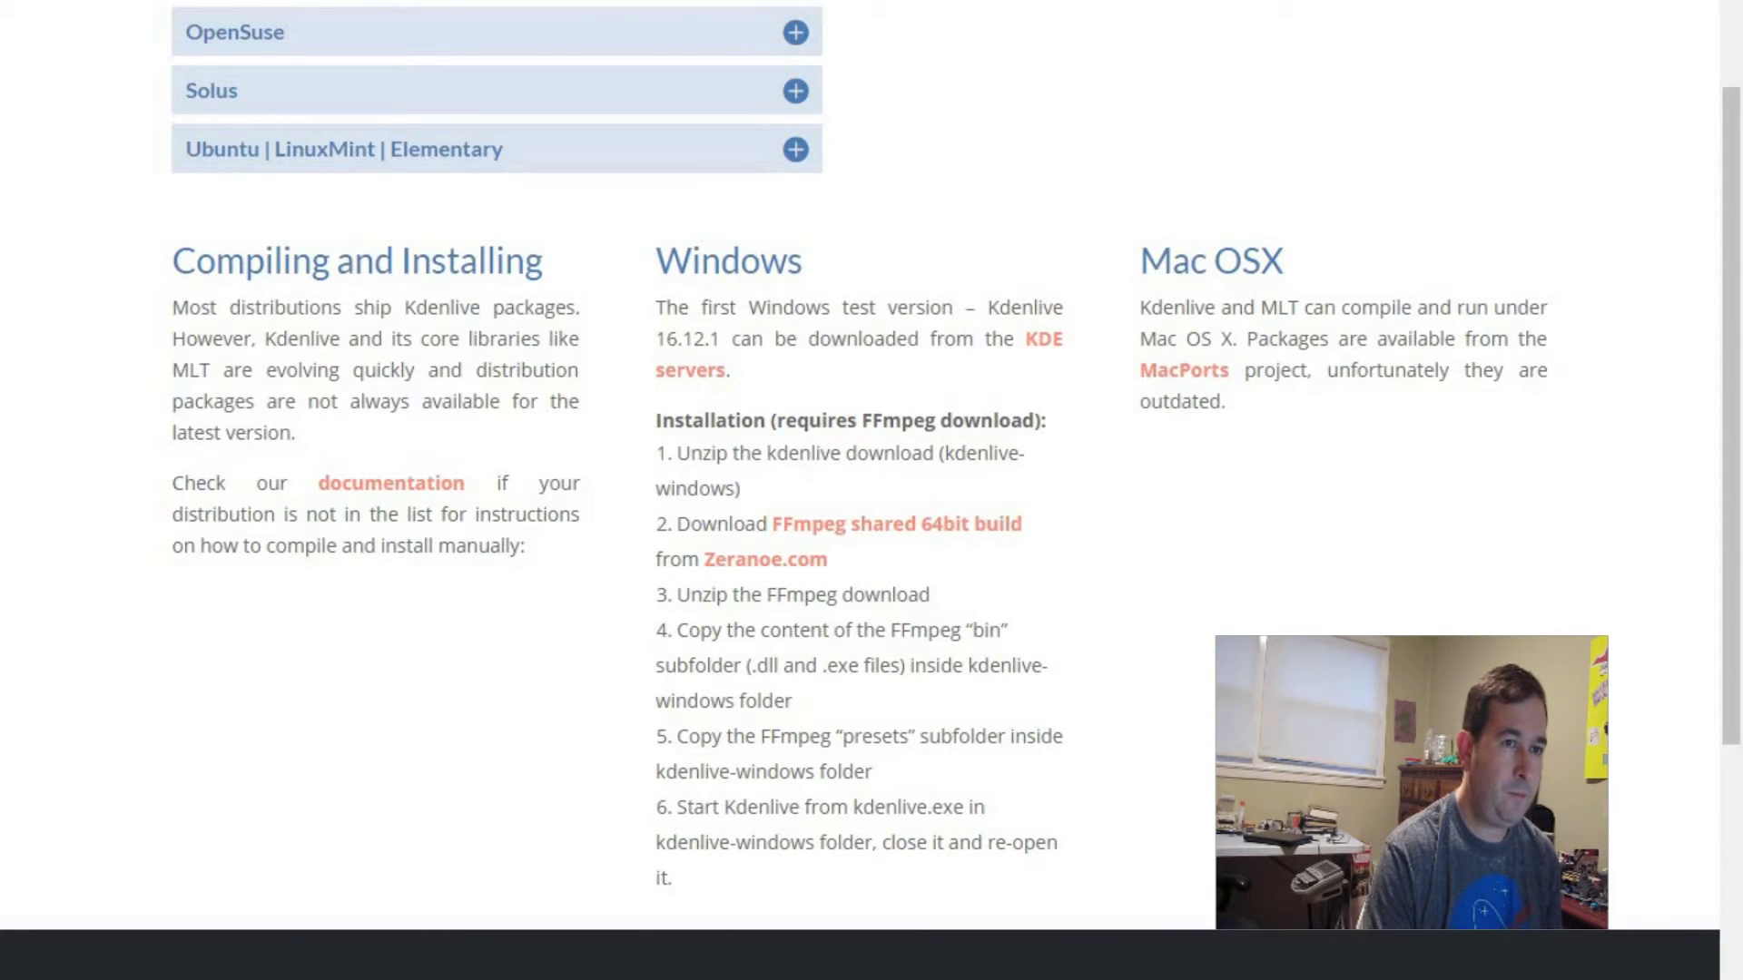
Step: Shrink the Chrome window out of full screen and review the Windows installation steps
key(super+Down)
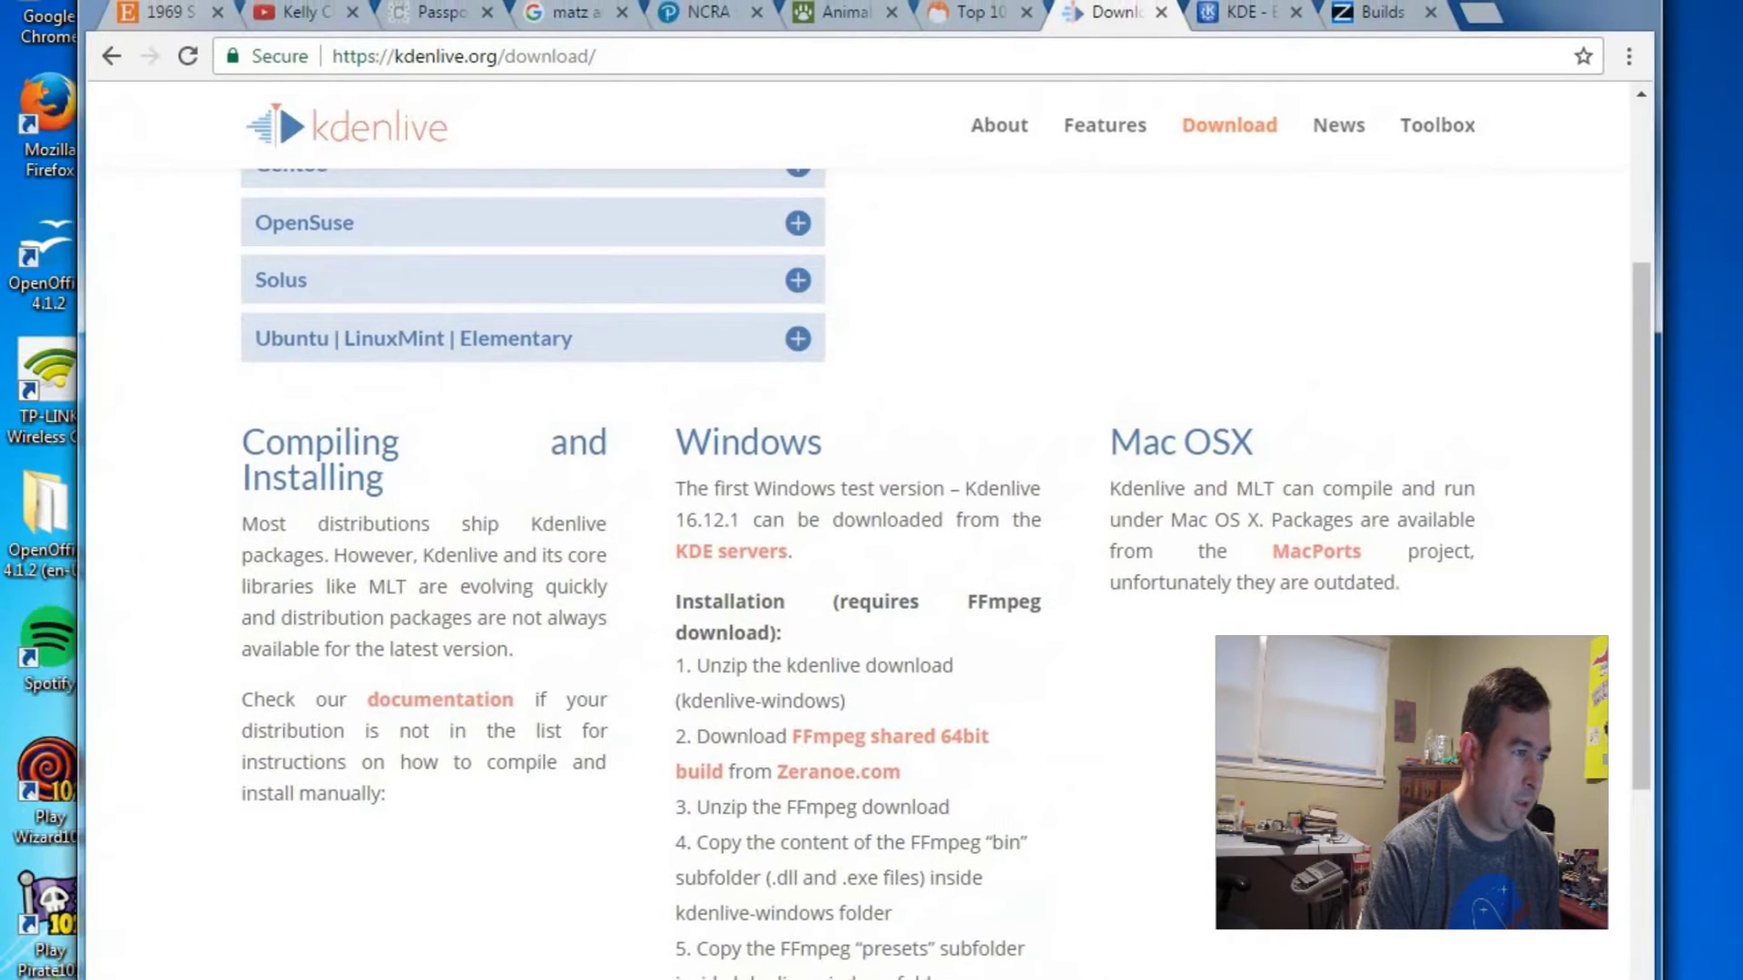
scroll(844, 572, down, 5)
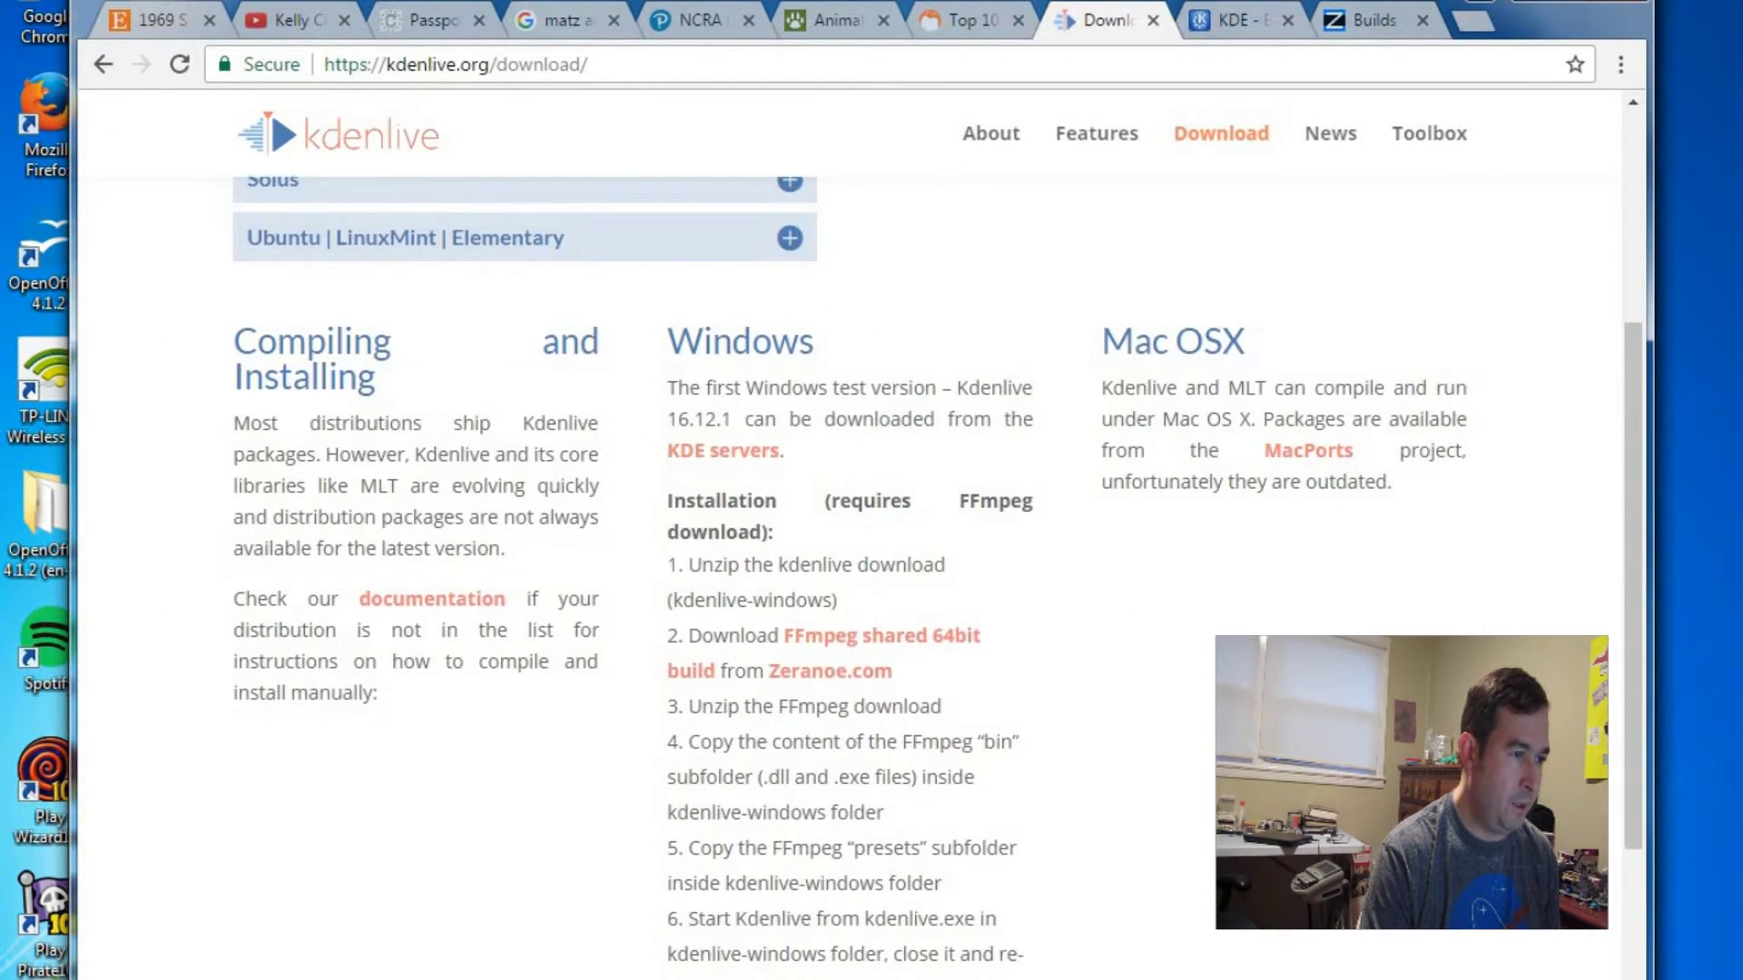
scroll(844, 572, up, 1)
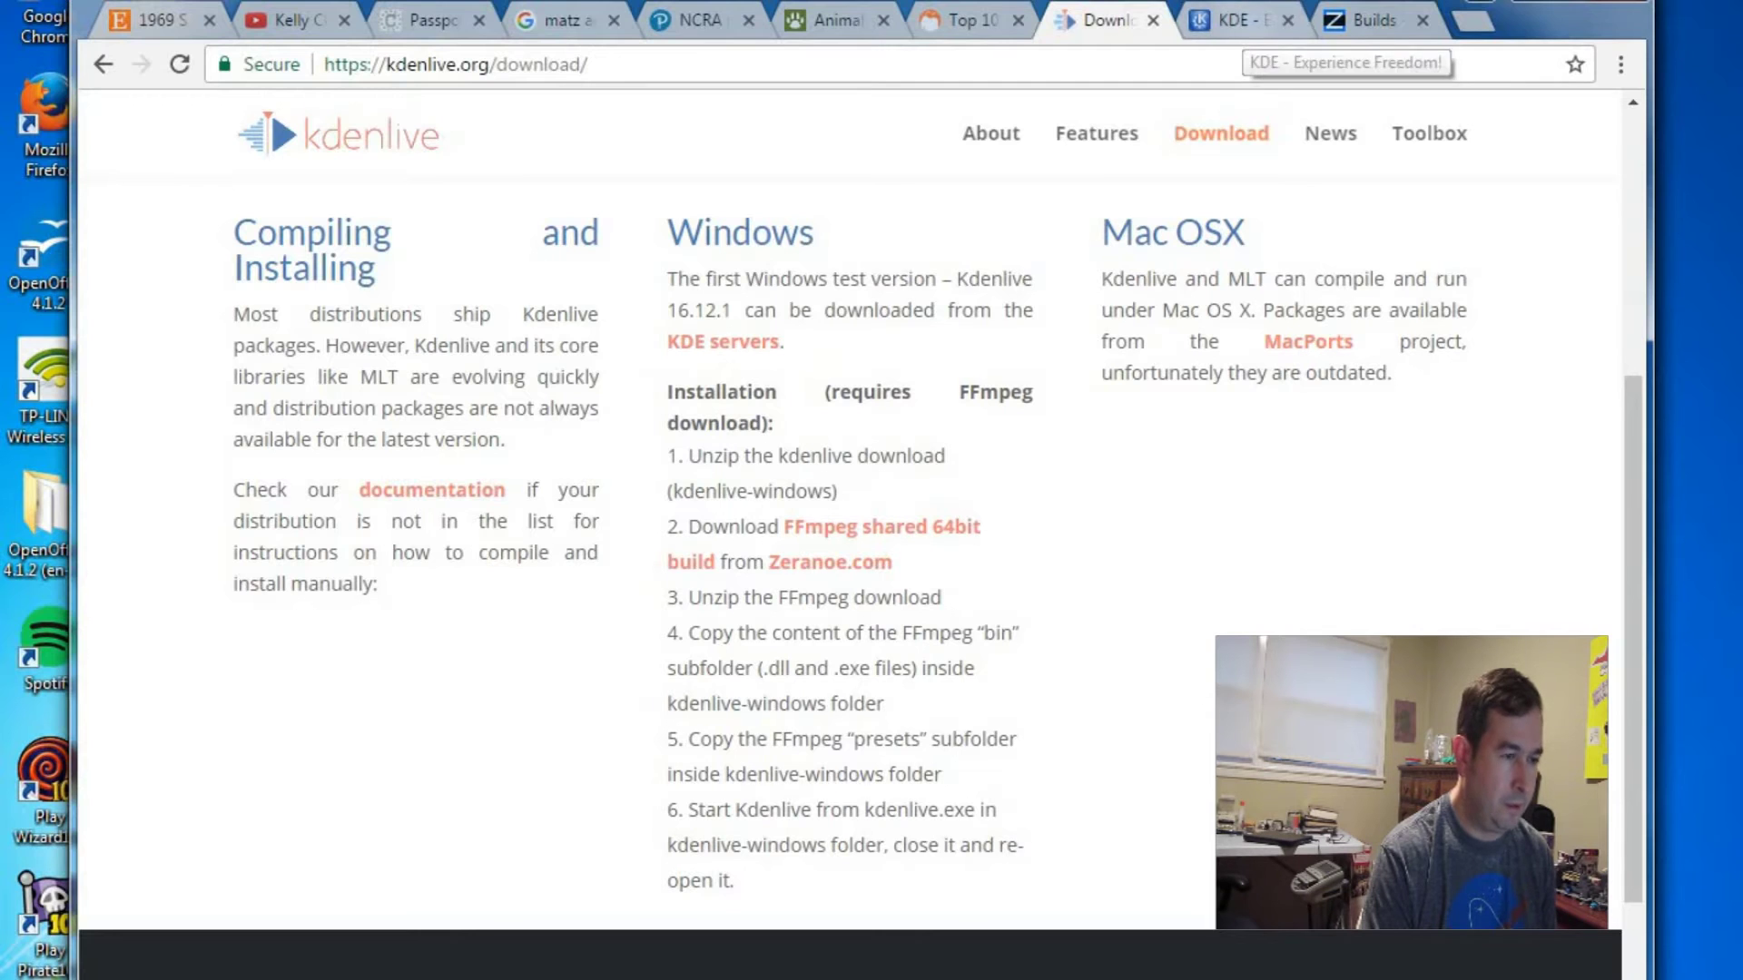
Step: Switch to the KDE mirror page for Kdenlive-16.12.1-w64.zip, browse it, and move the window lower
click(1246, 23)
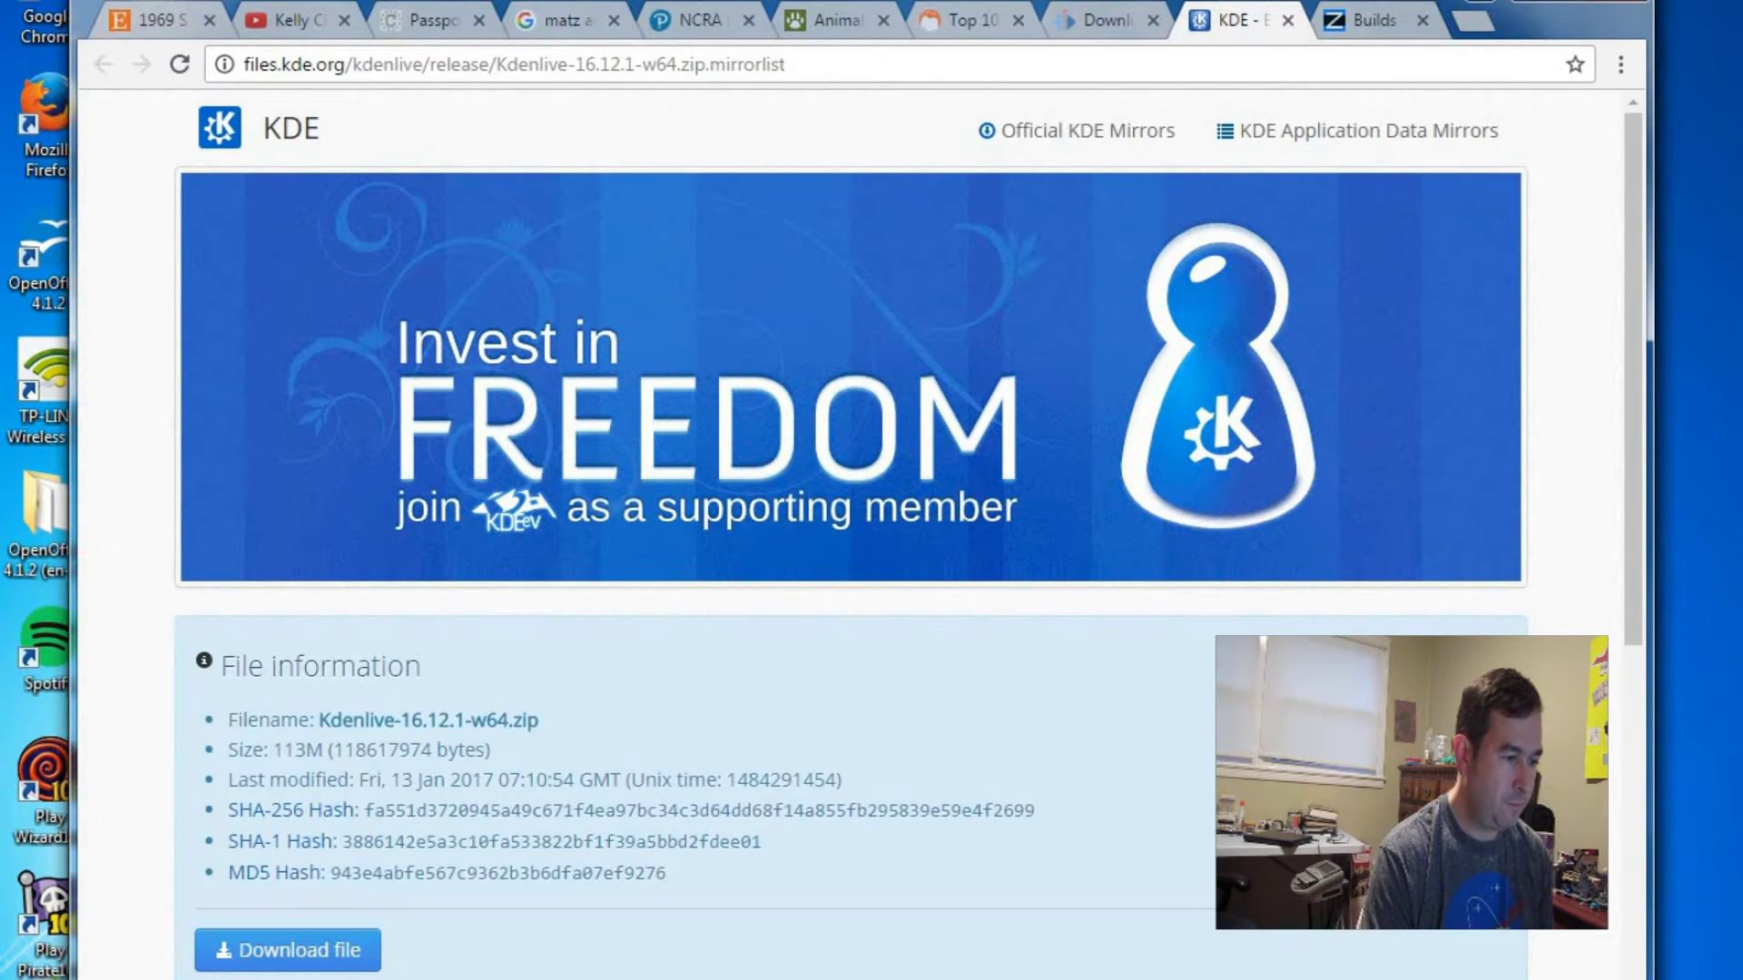
scroll(908, 533, down, 2)
scroll(908, 533, up, 2)
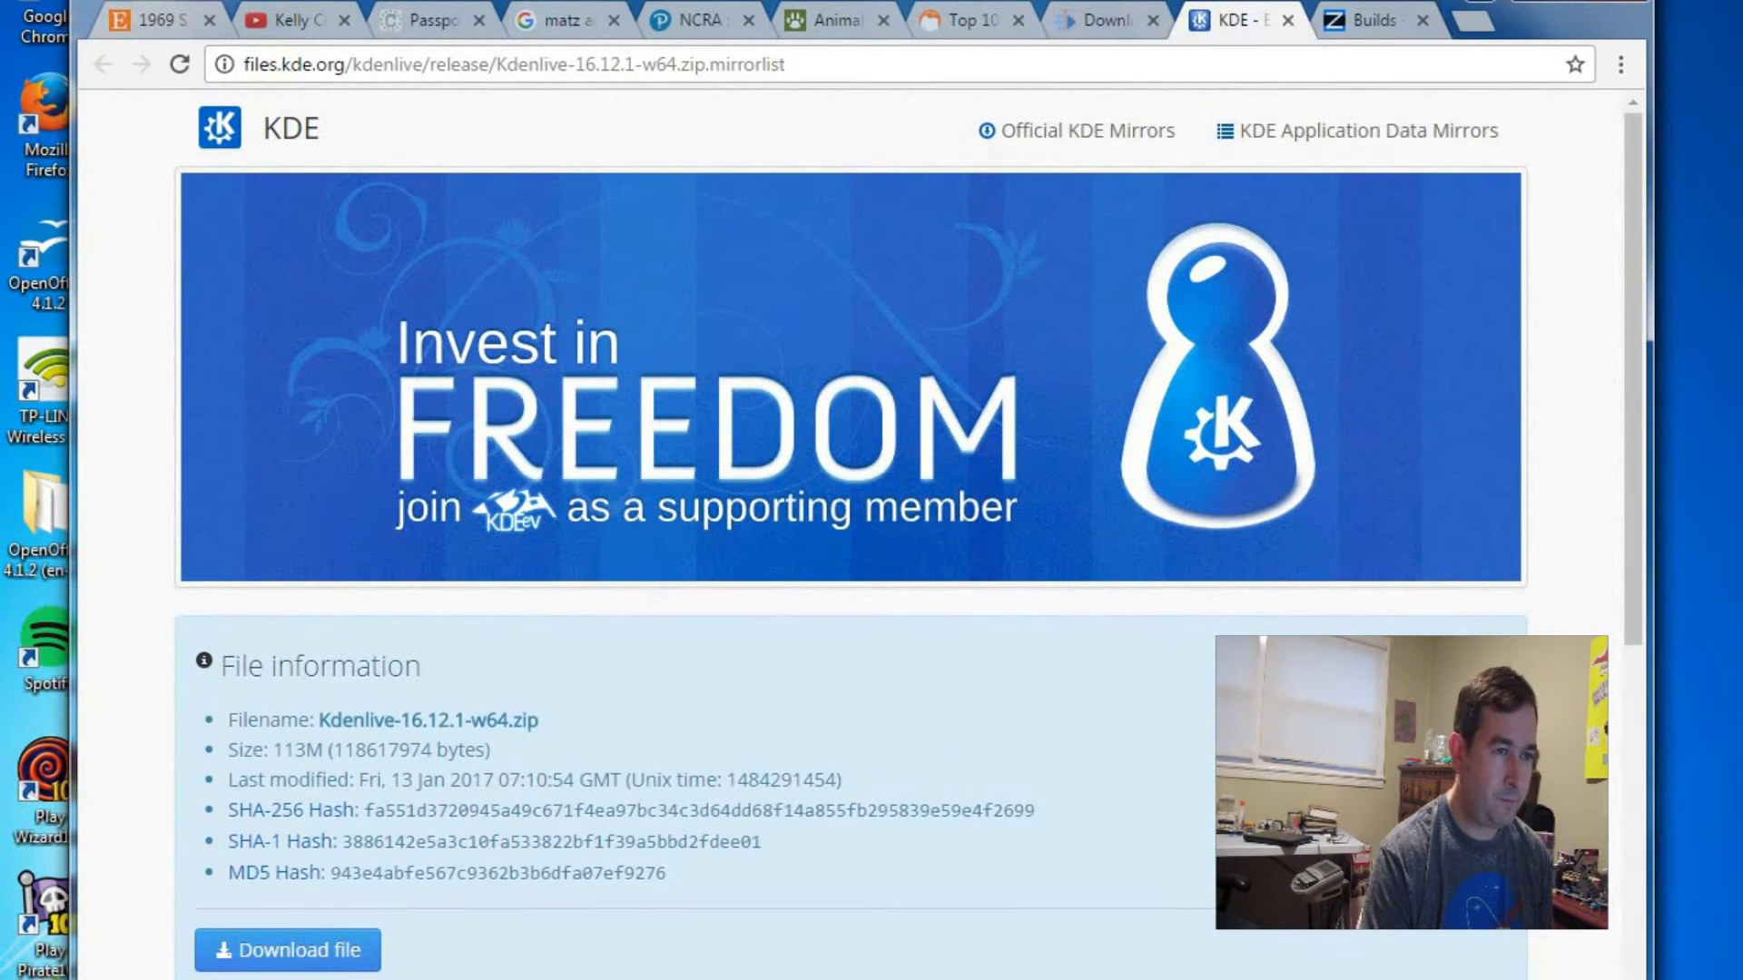
scroll(907, 534, down, 4)
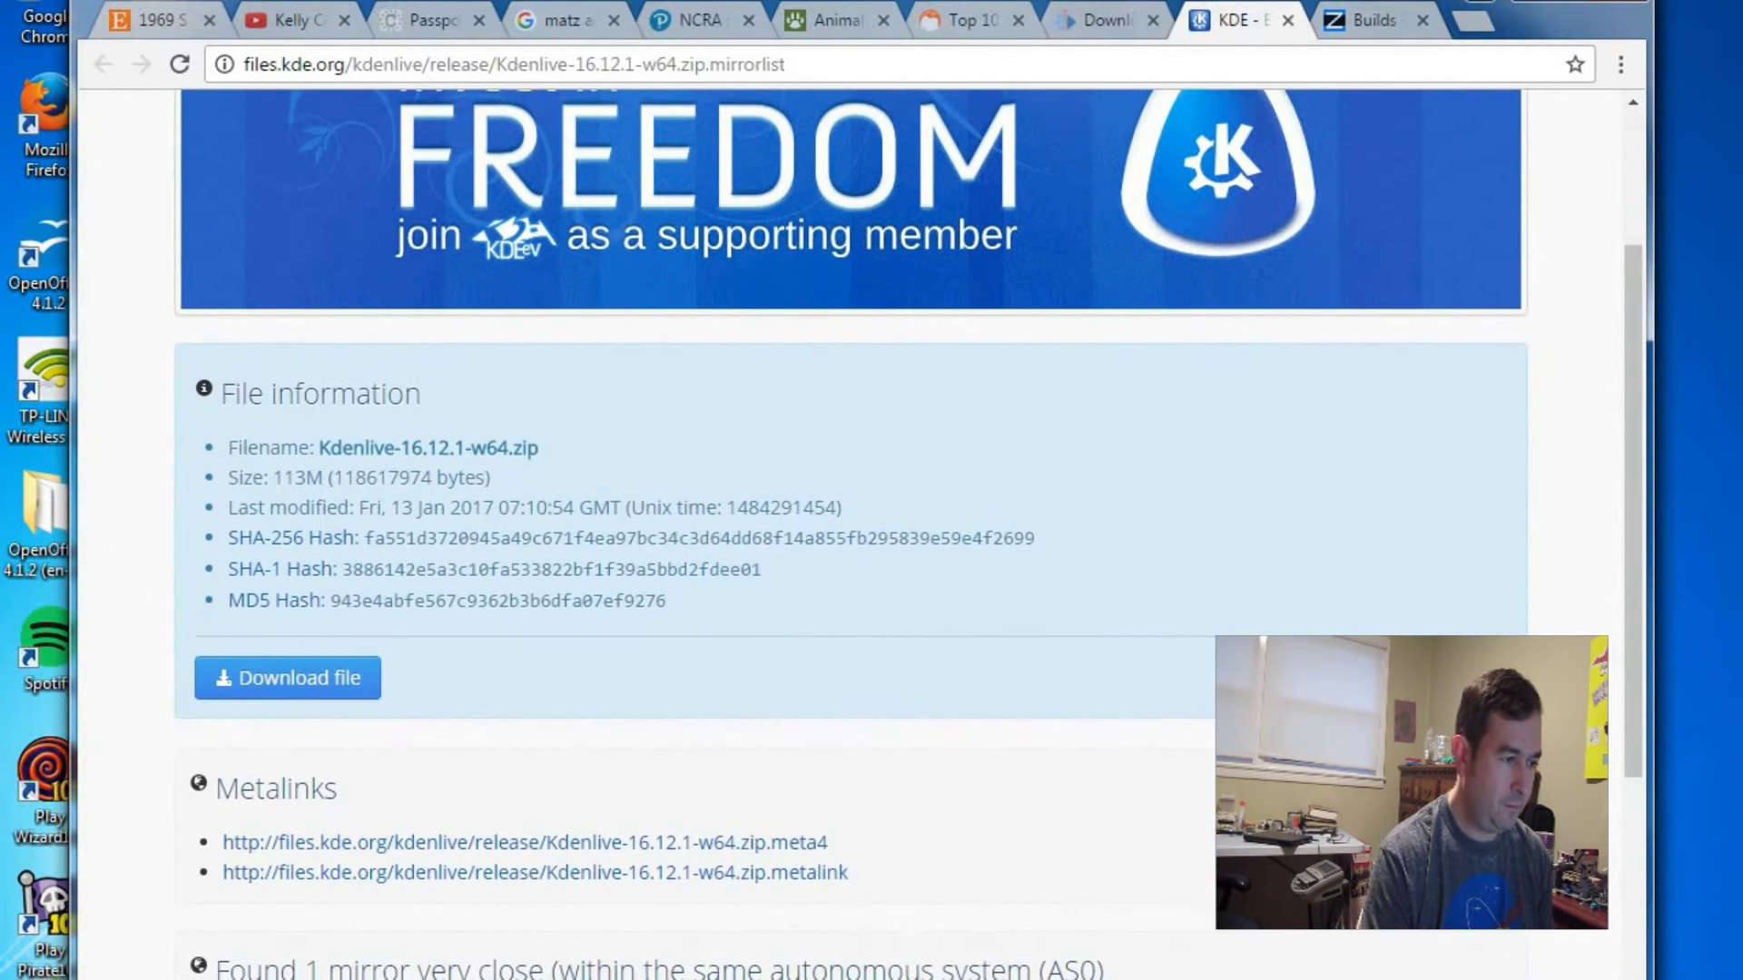
scroll(908, 534, up, 2)
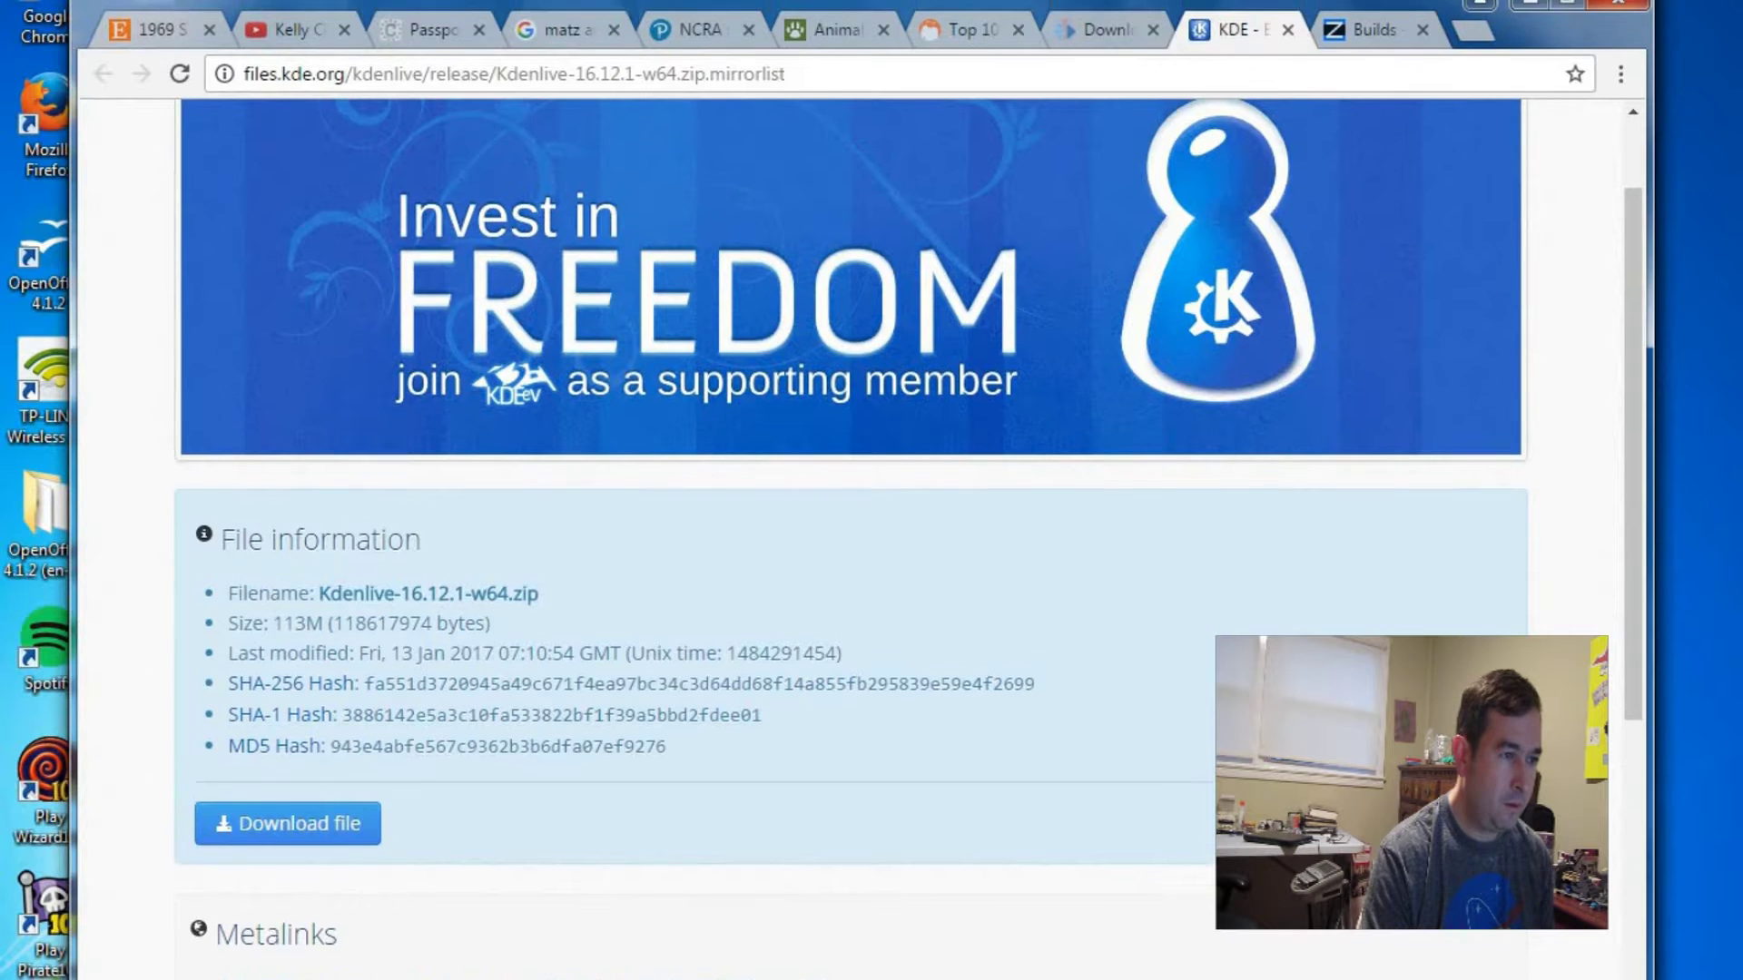
drag(1543, 20, 1534, 61)
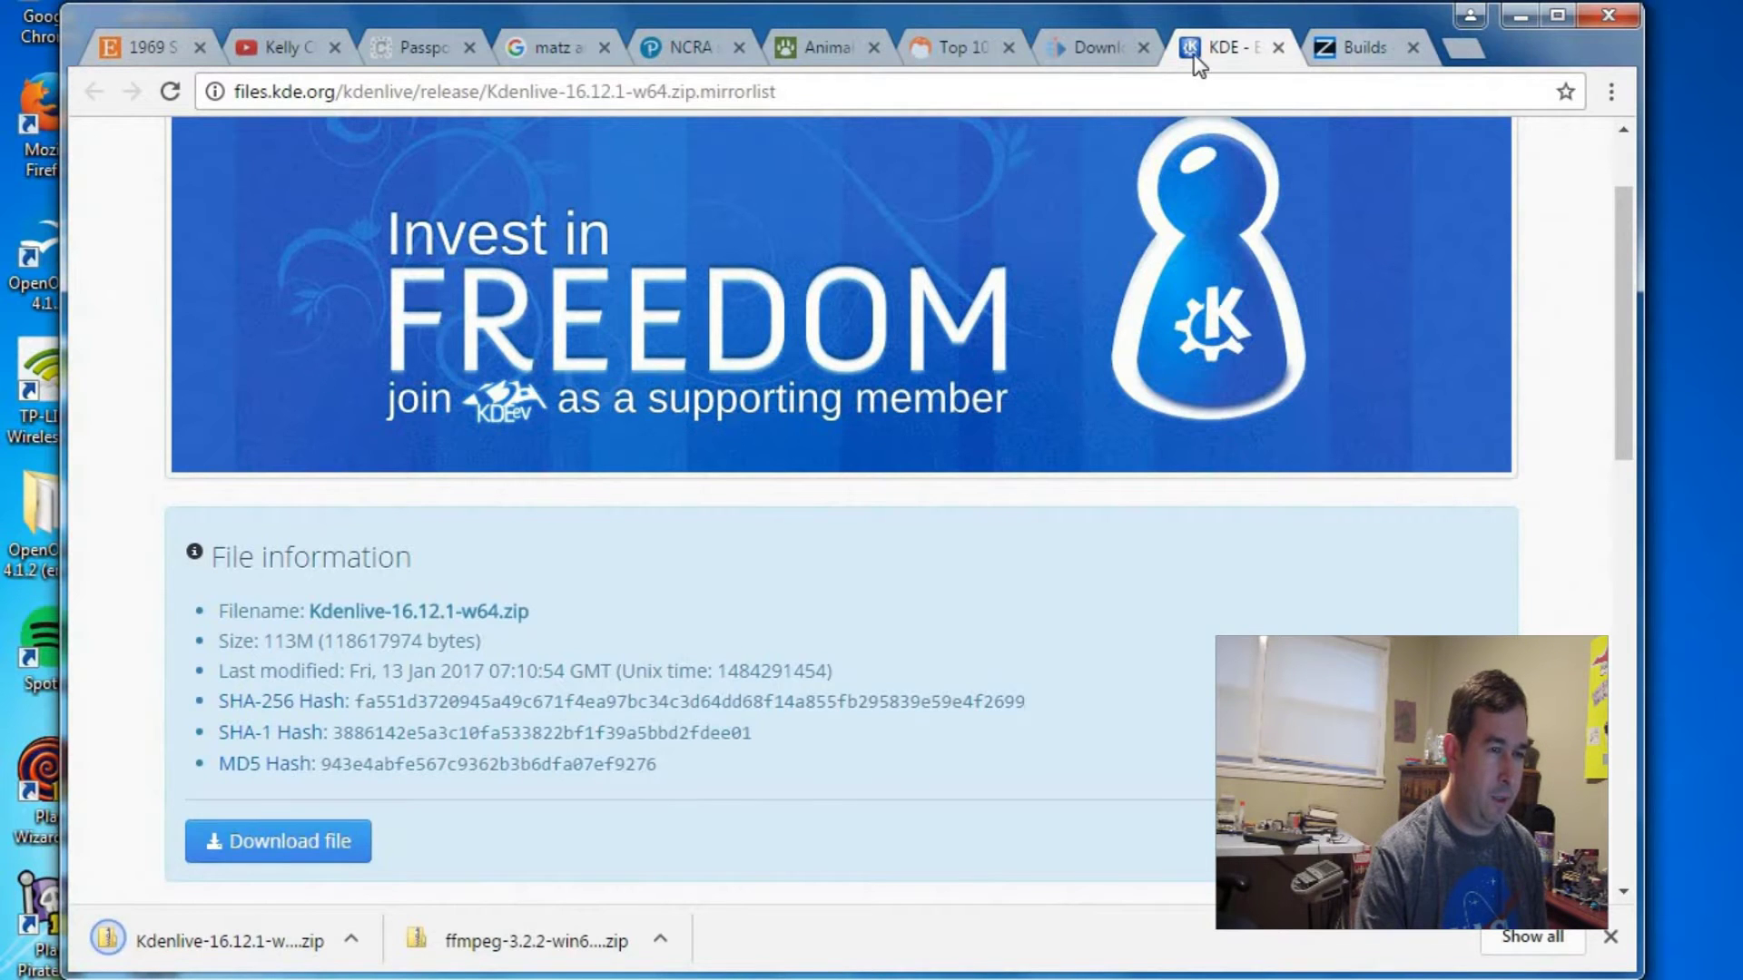
Step: Recheck the Kdenlive instructions and KDE mirror page, then go to the FFmpeg builds page
click(1096, 42)
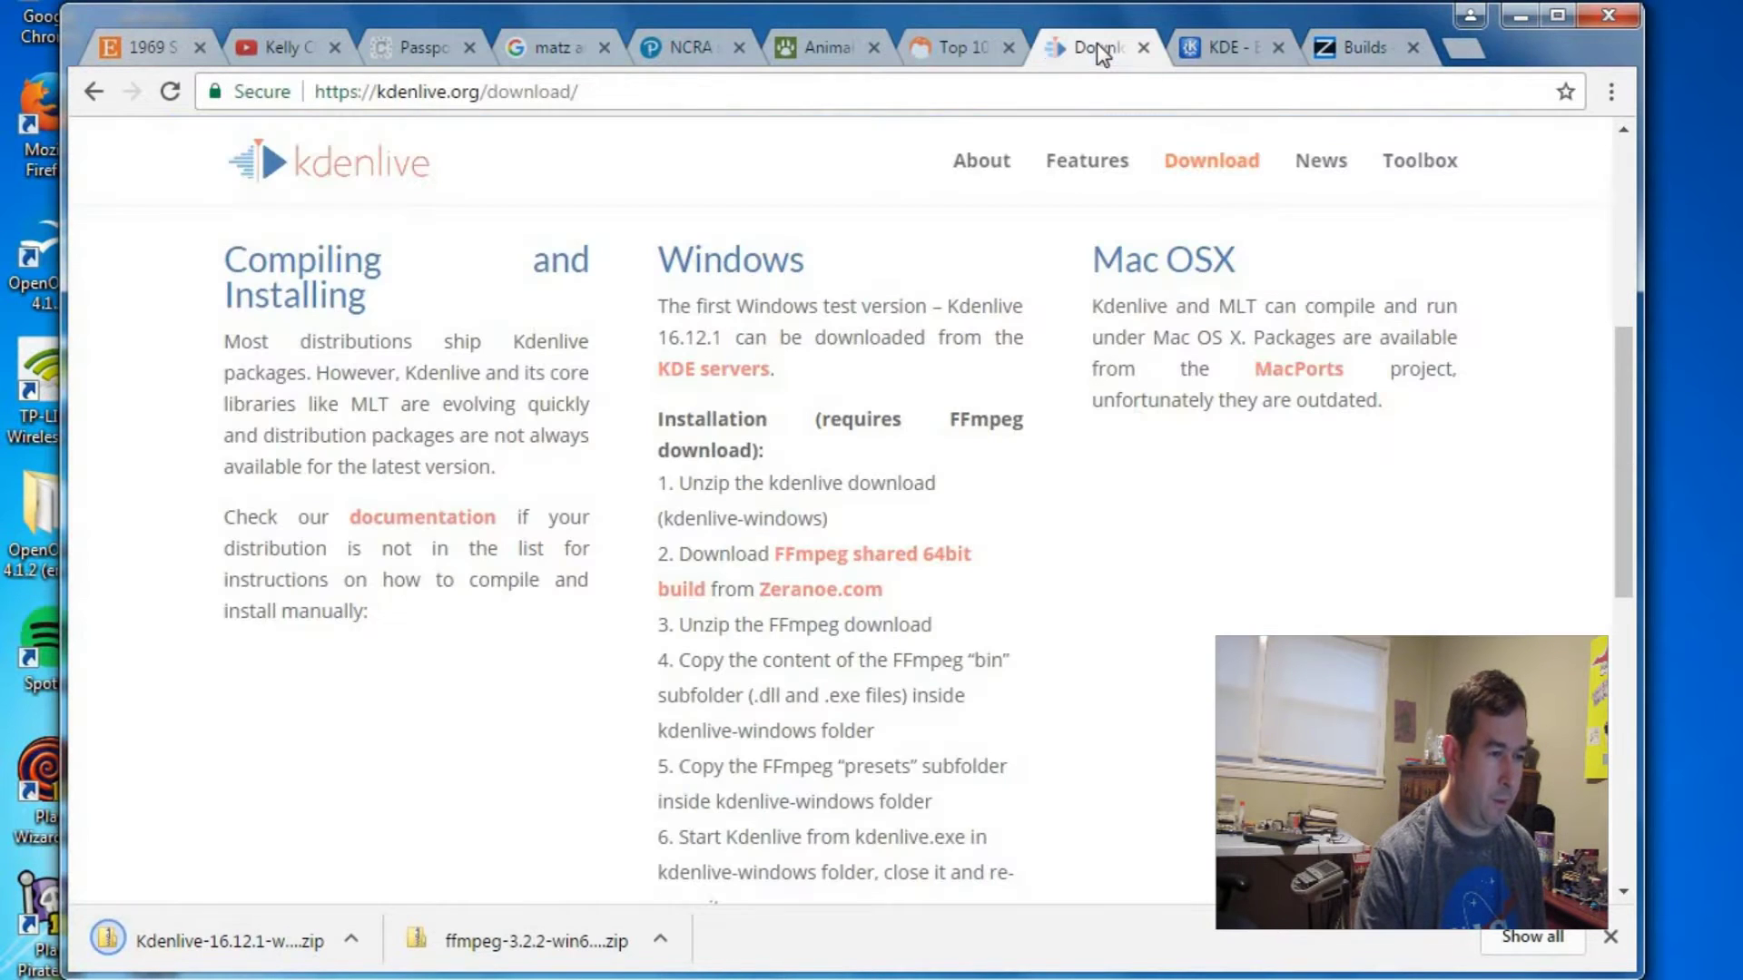
click(1234, 51)
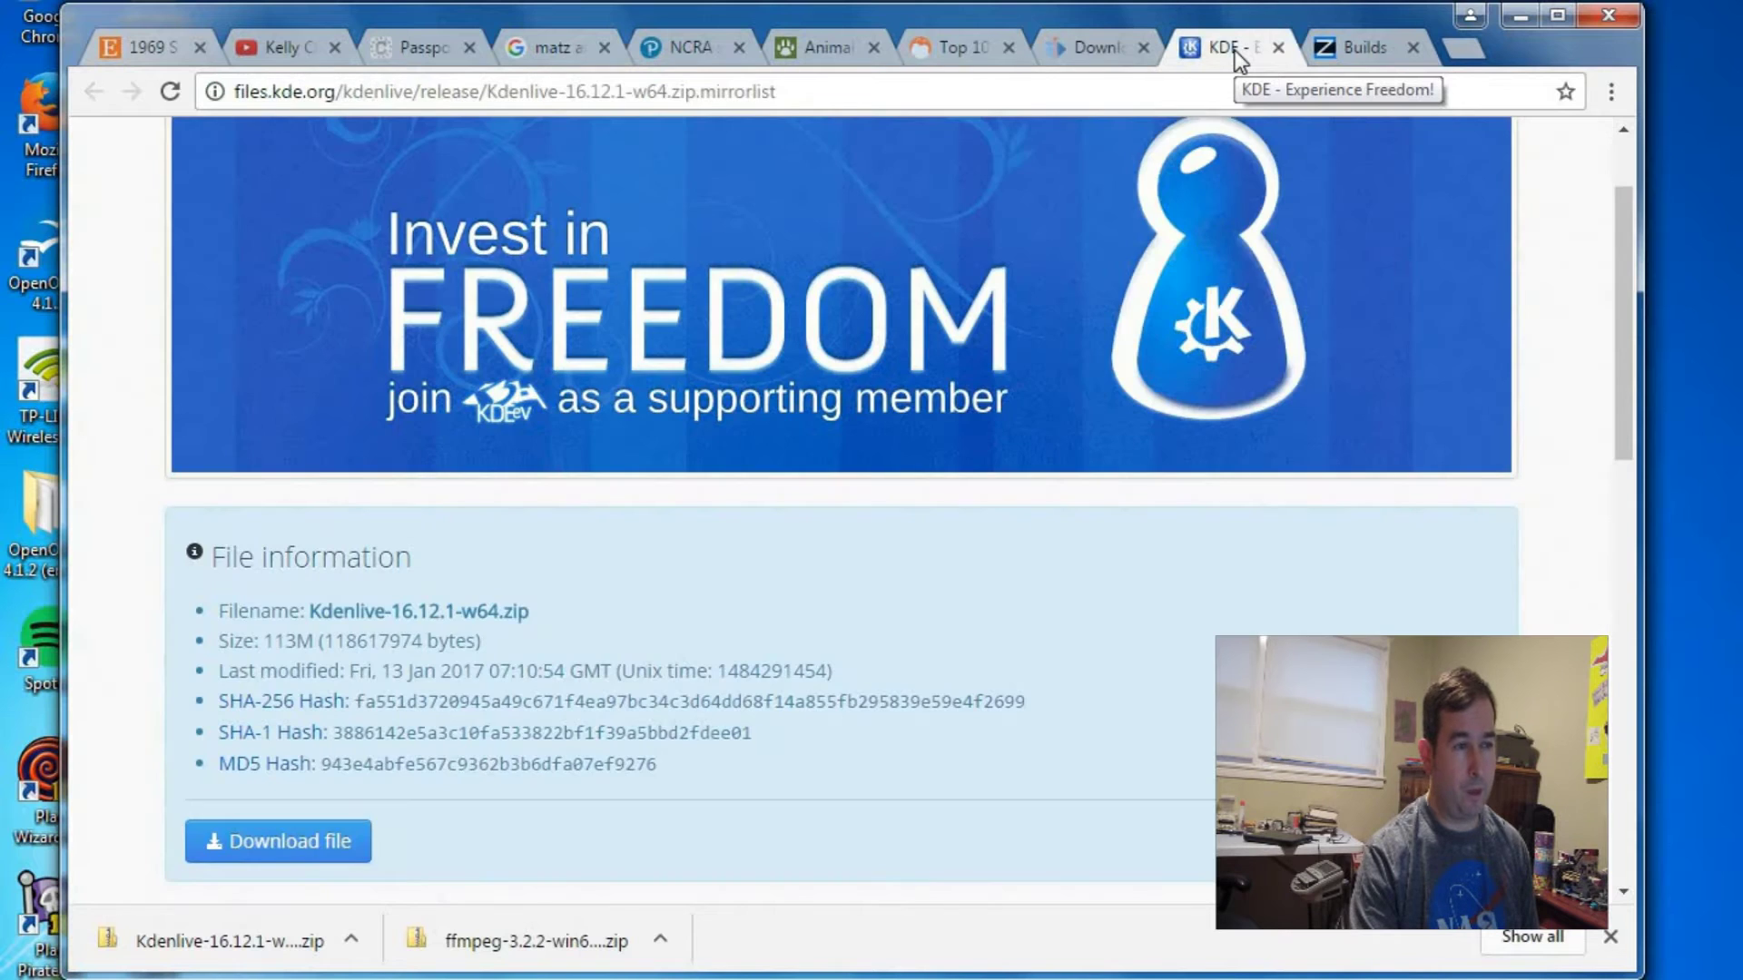
click(1381, 56)
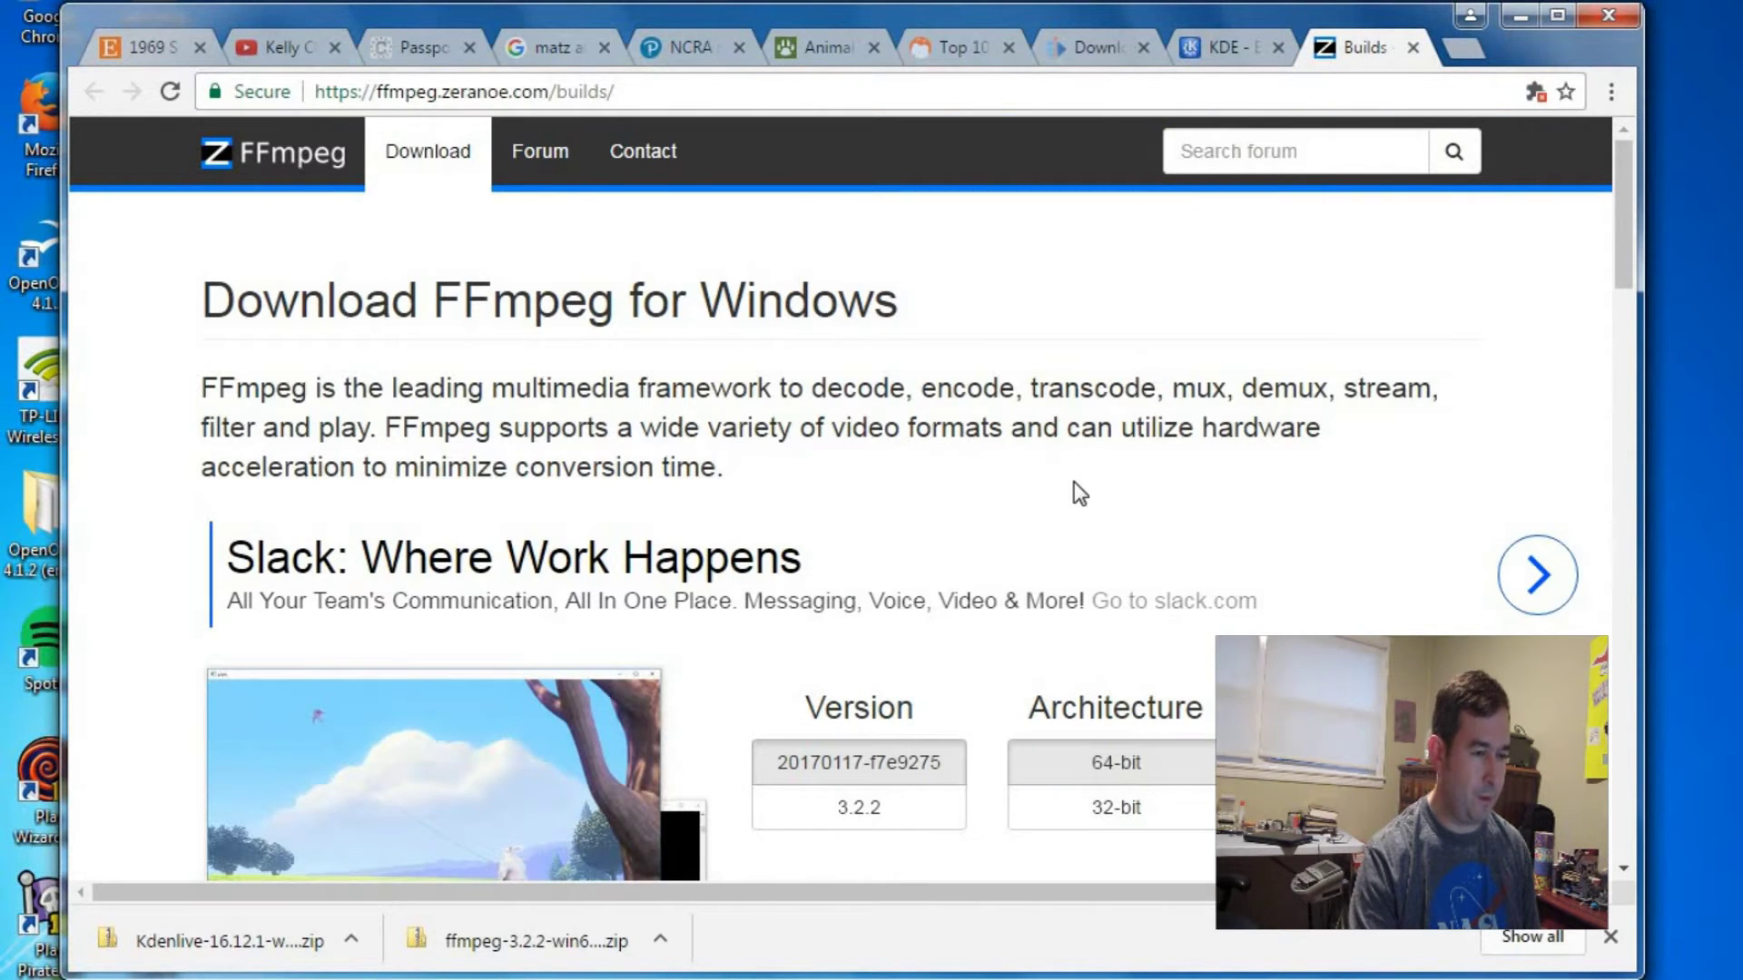
Step: Download the 64-bit static FFmpeg 20170117 build and minimize Chrome
scroll(1072, 501, down, 3)
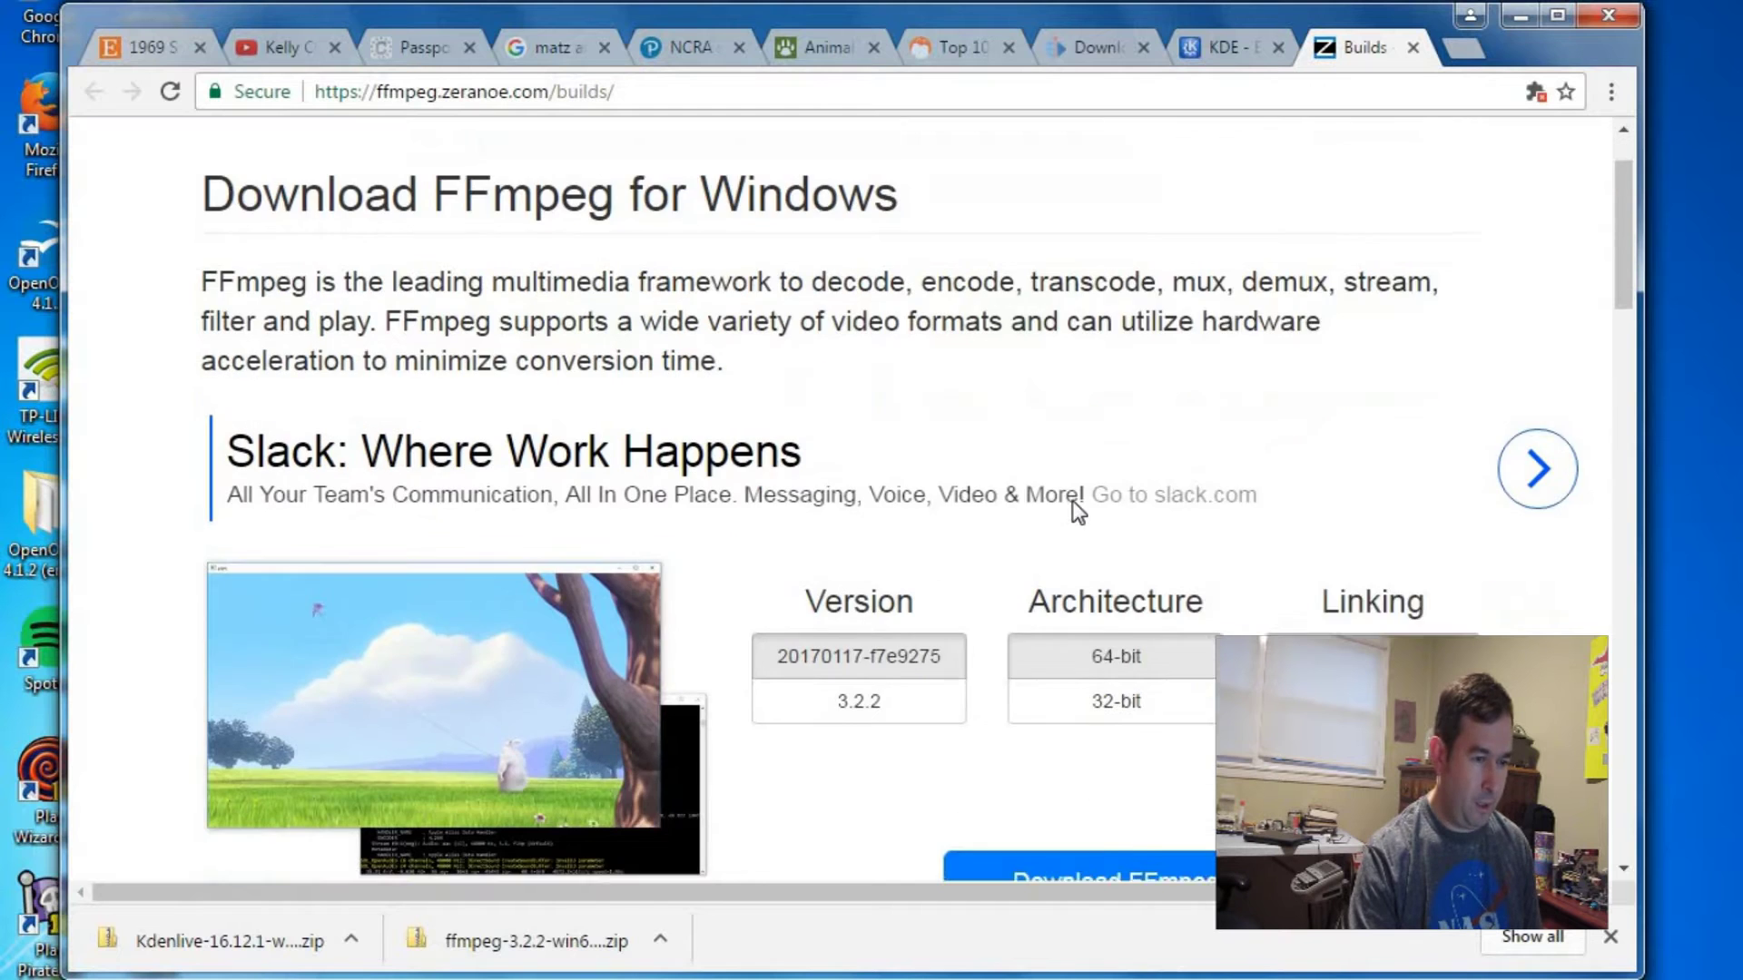
scroll(1050, 439, up, 3)
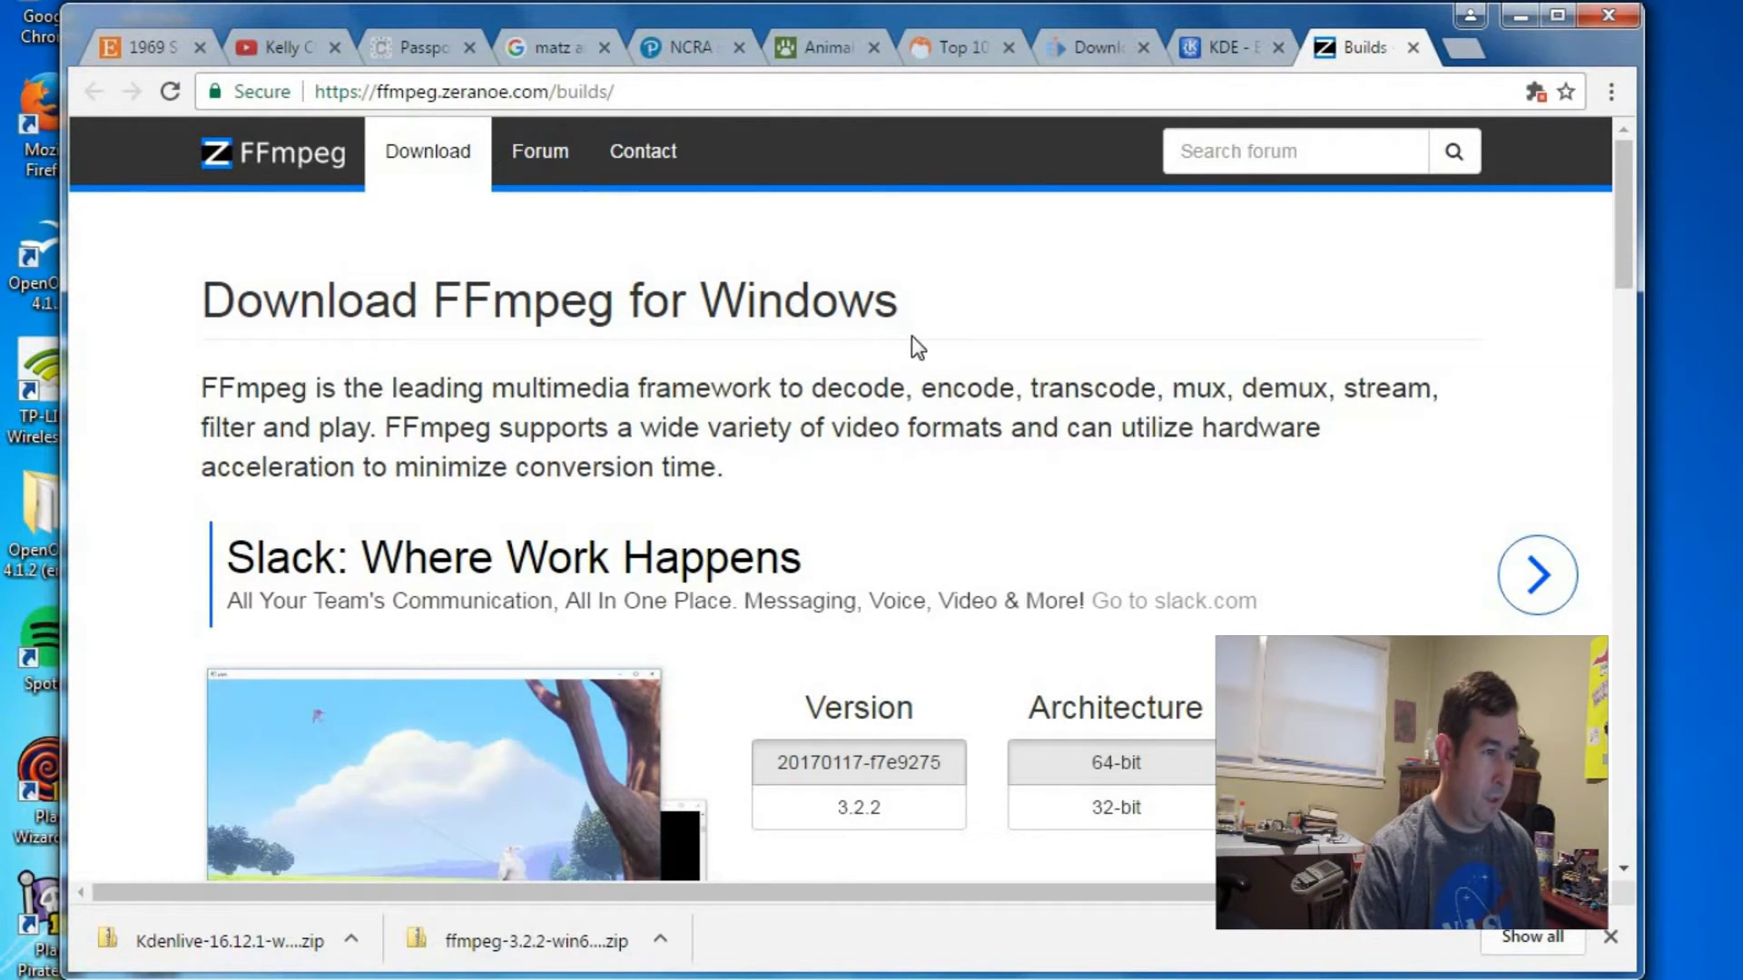
scroll(915, 341, down, 3)
scroll(925, 349, down, 2)
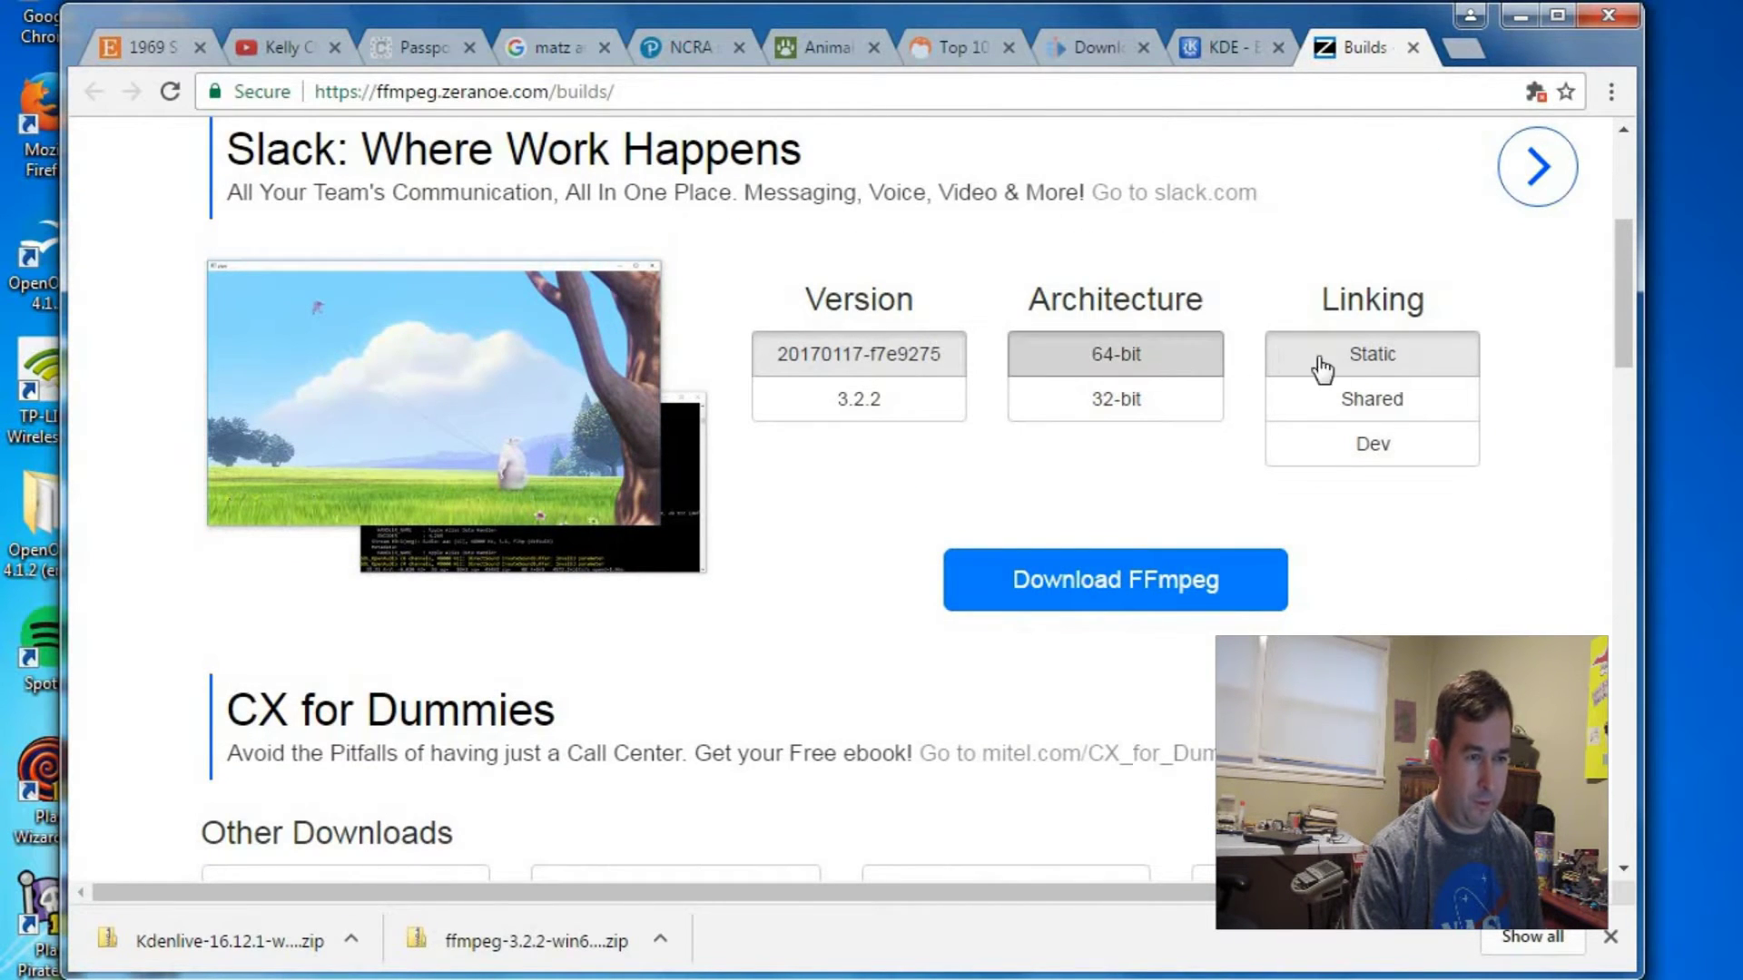
click(1108, 583)
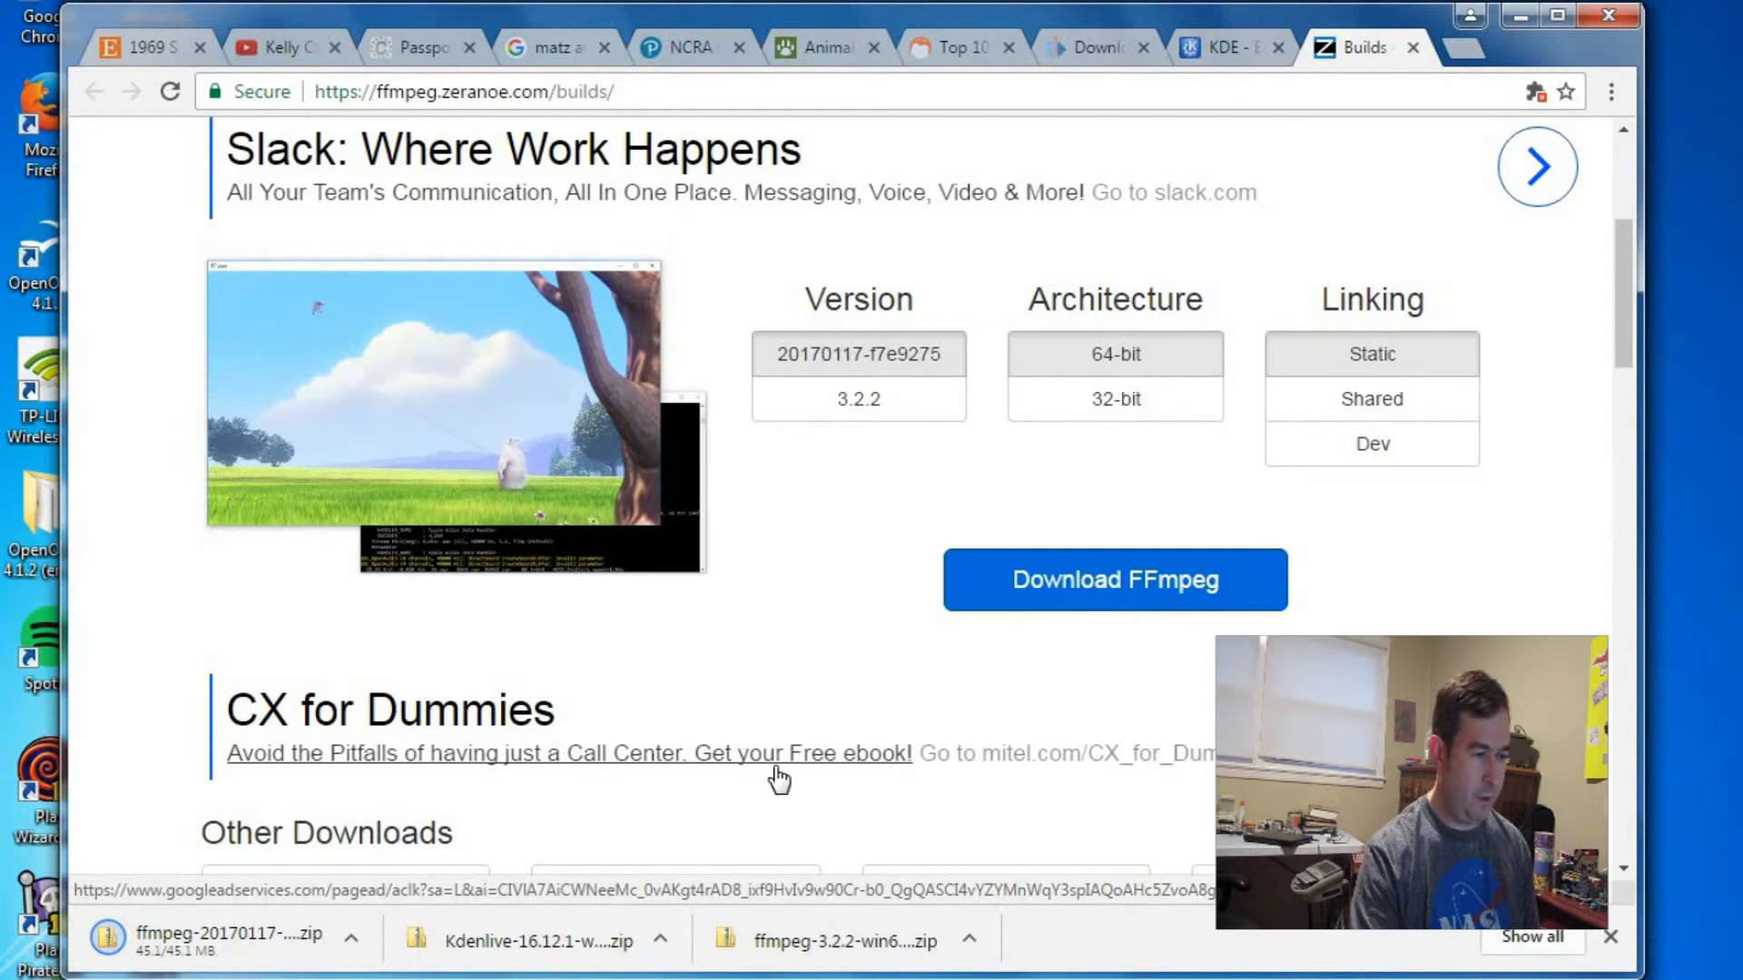
click(1517, 18)
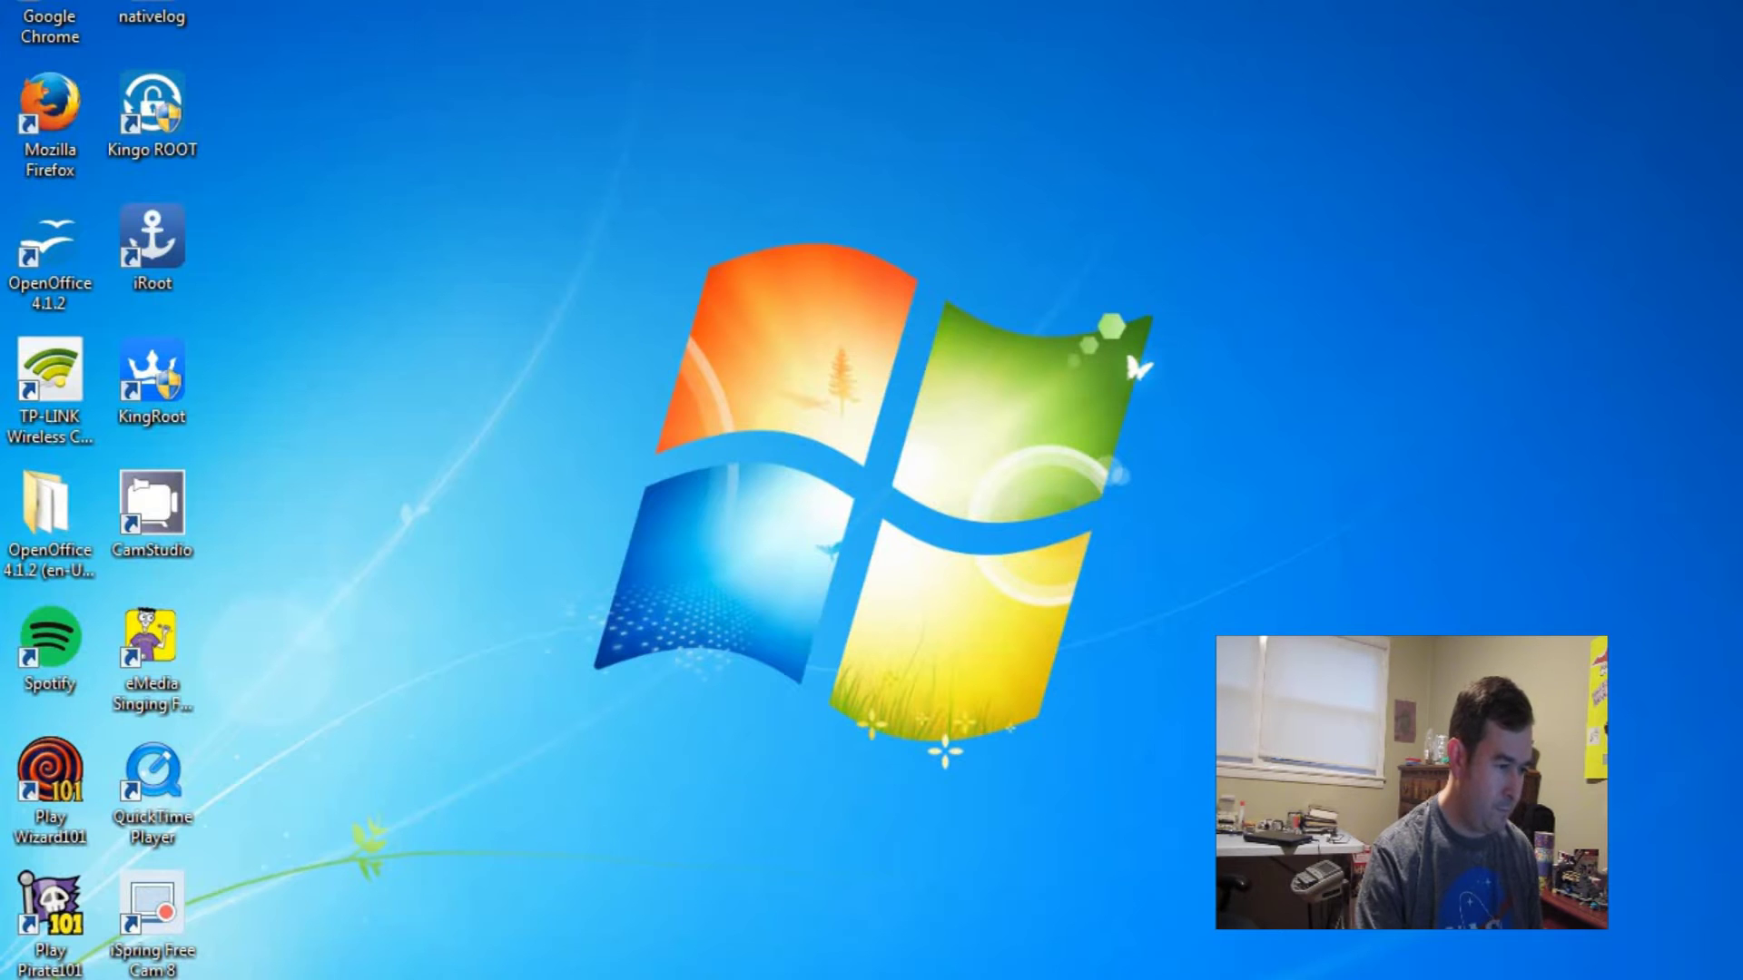
Step: Open a new Explorer window (Win+E) on Downloads, showing the Kdenlive and ffmpeg zips
key(super+e)
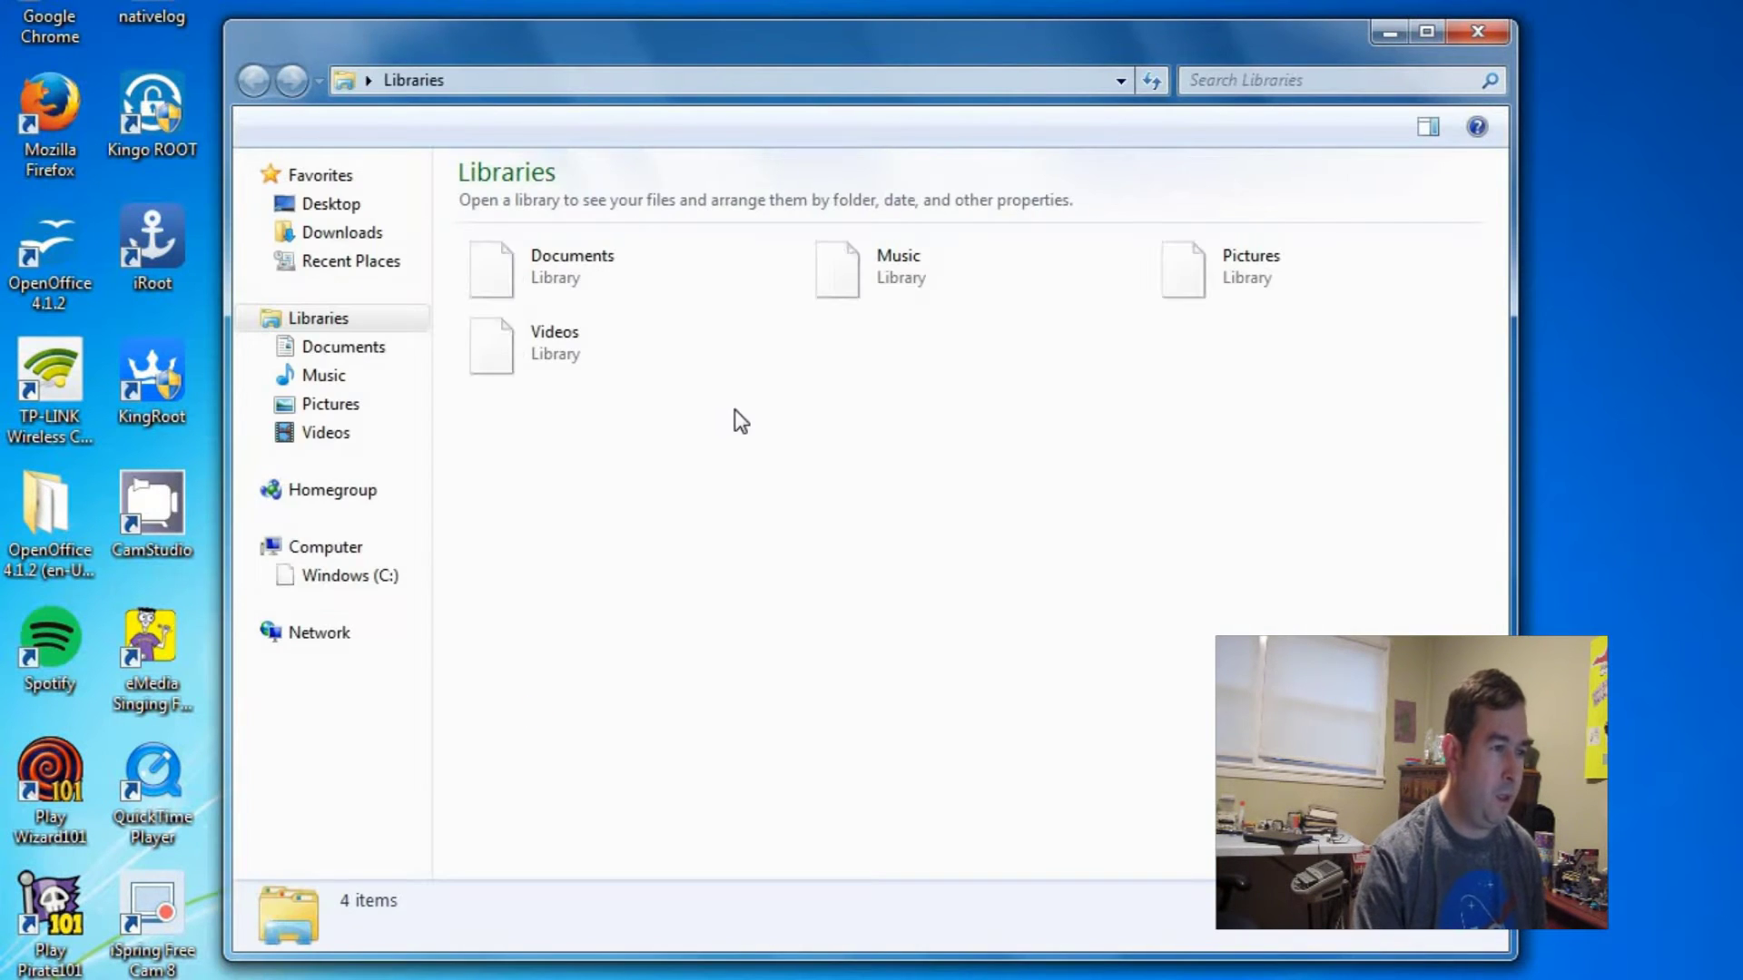
click(322, 240)
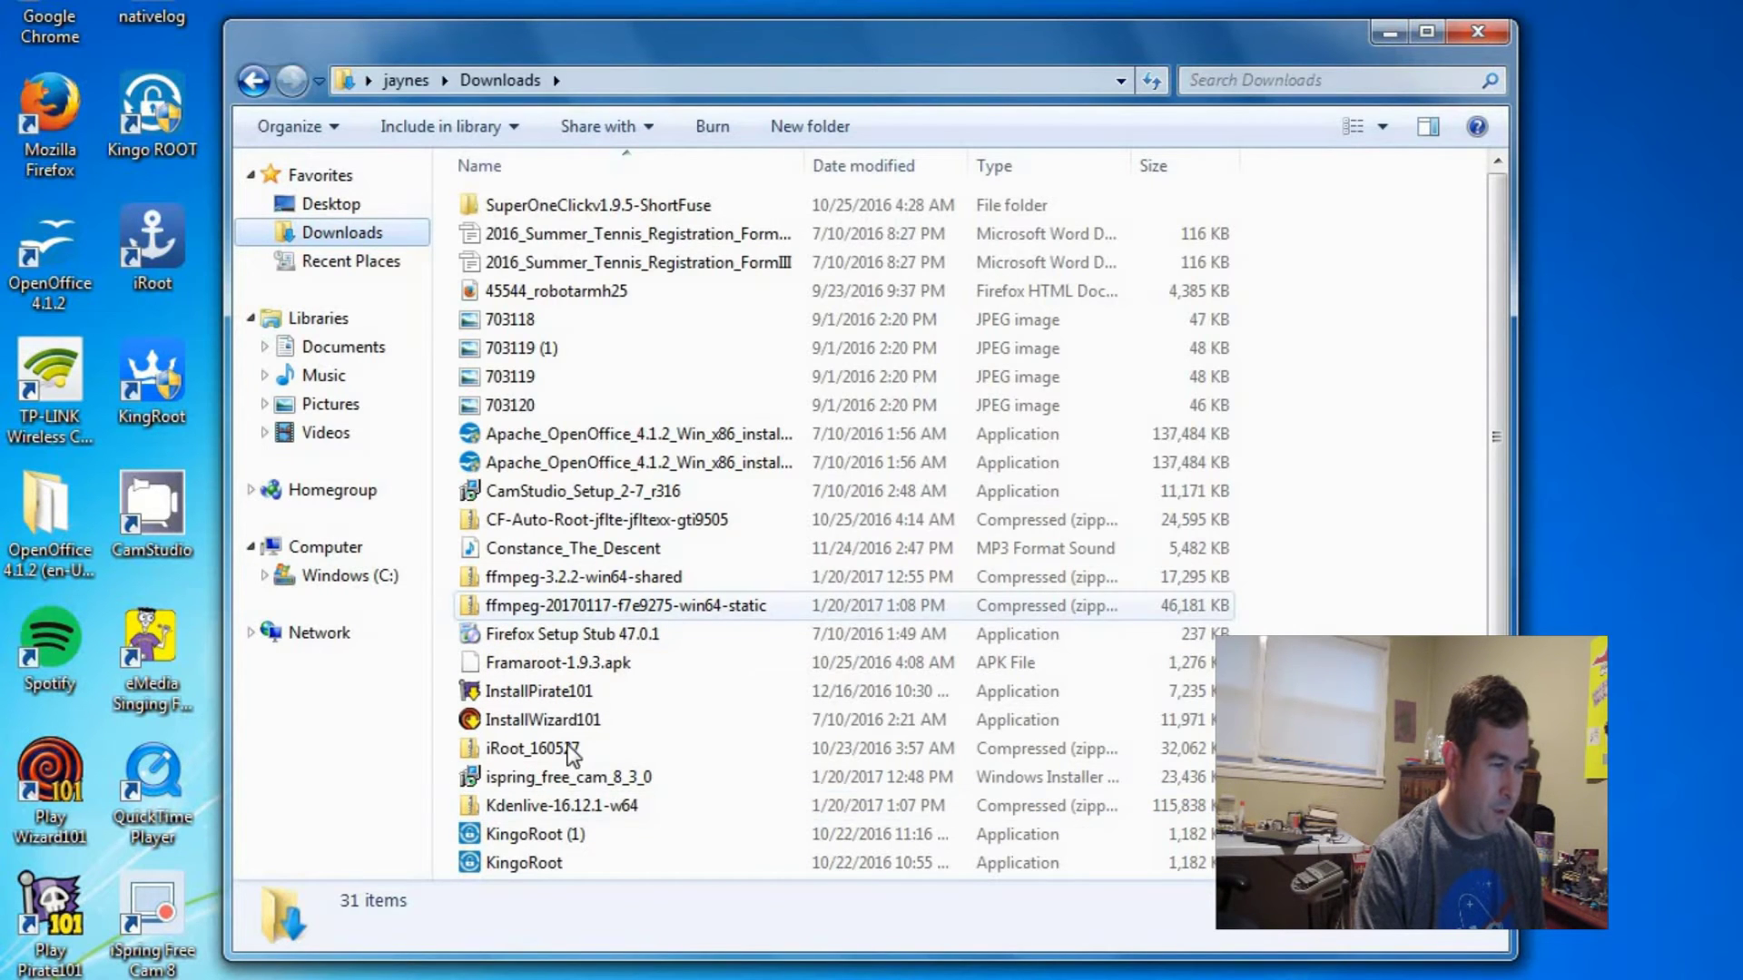
Step: Extract Kdenlive-16.12.1-w64.zip into its default Kdenlive-16.12.1-w64 folder in Downloads
click(470, 807)
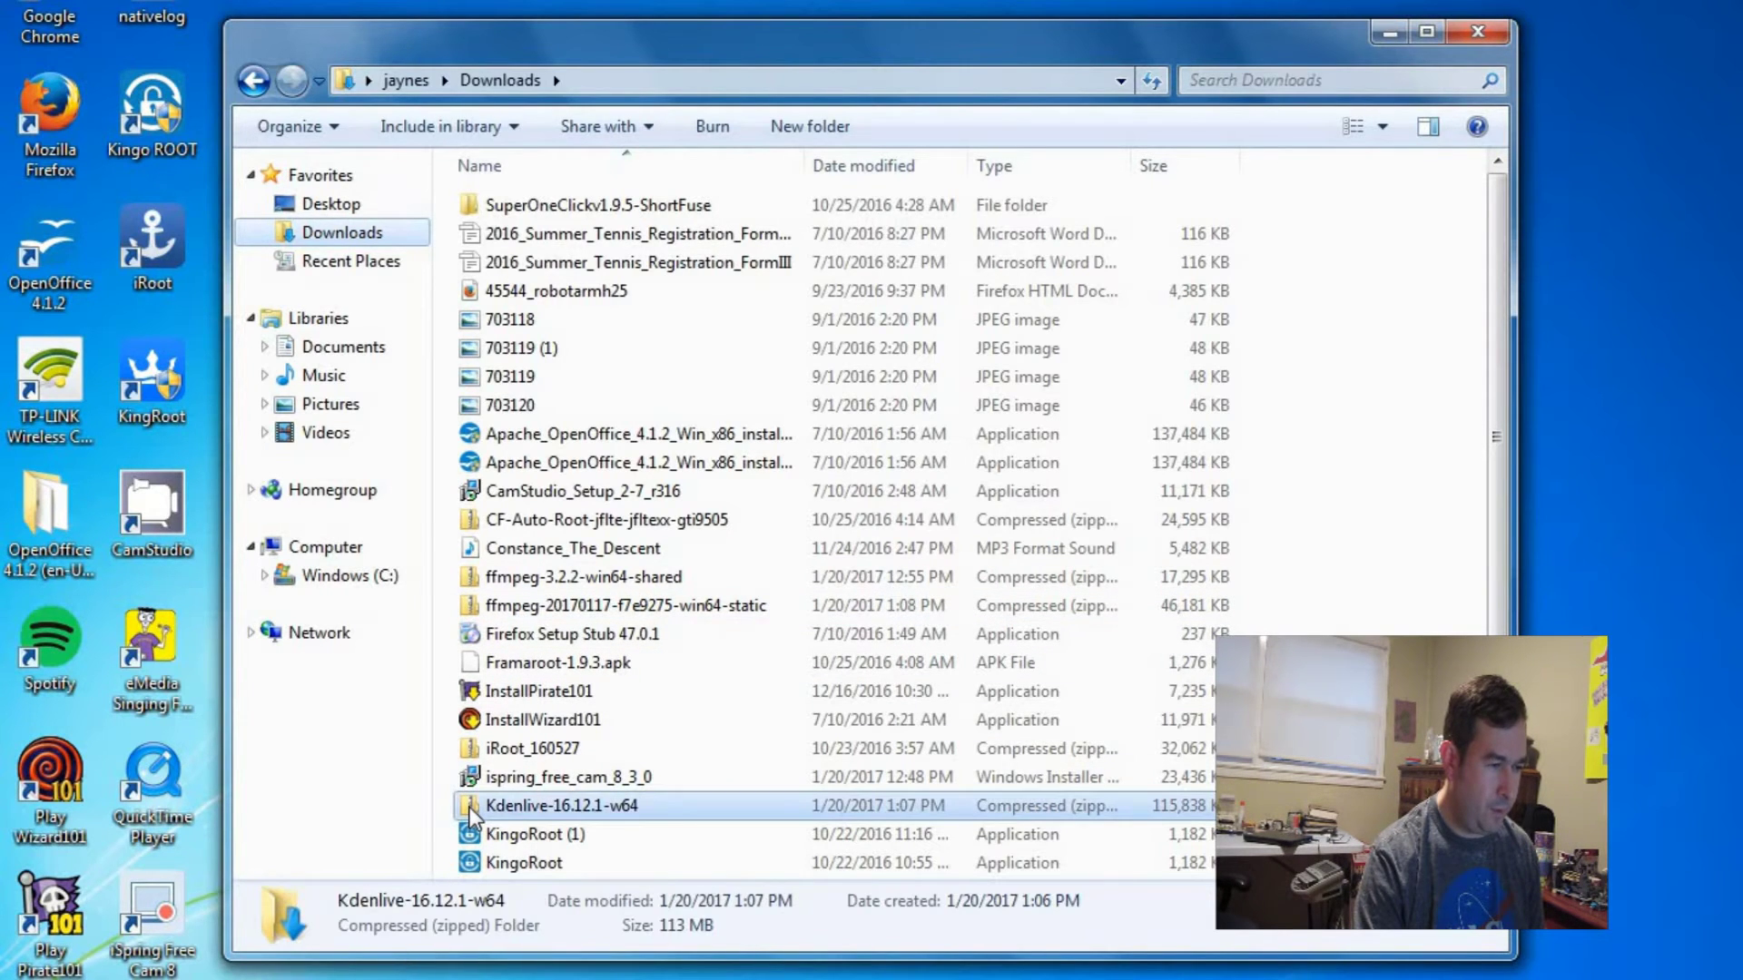
right_click(470, 808)
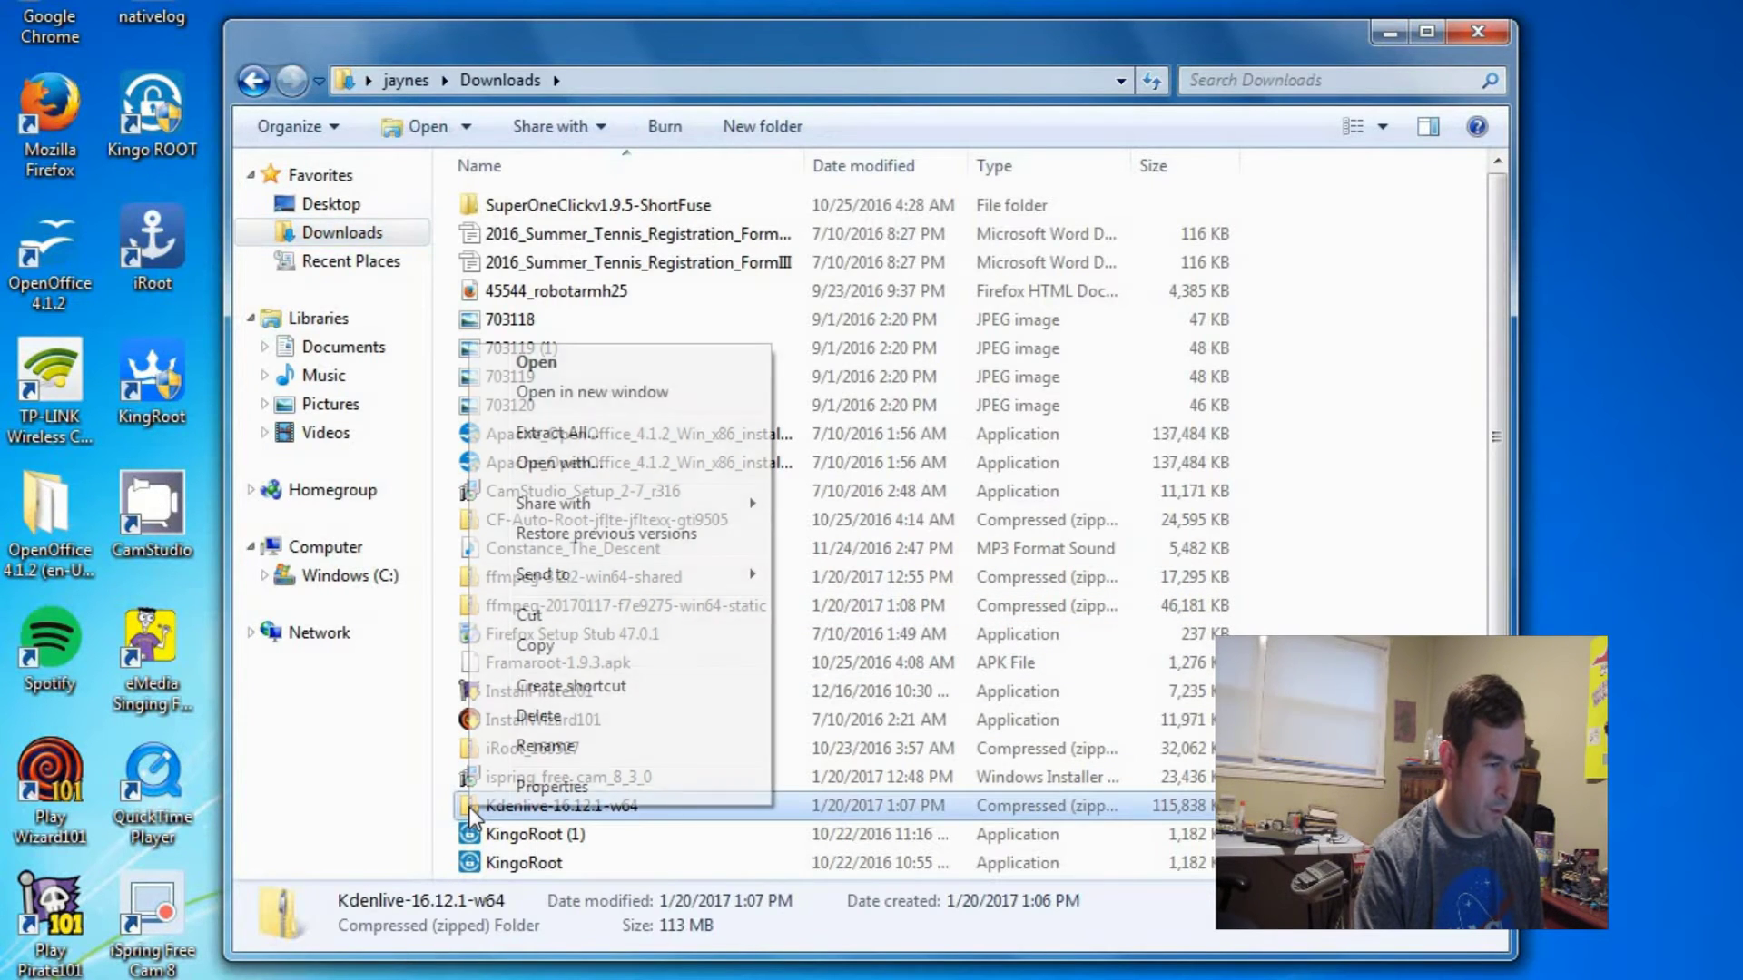
click(590, 434)
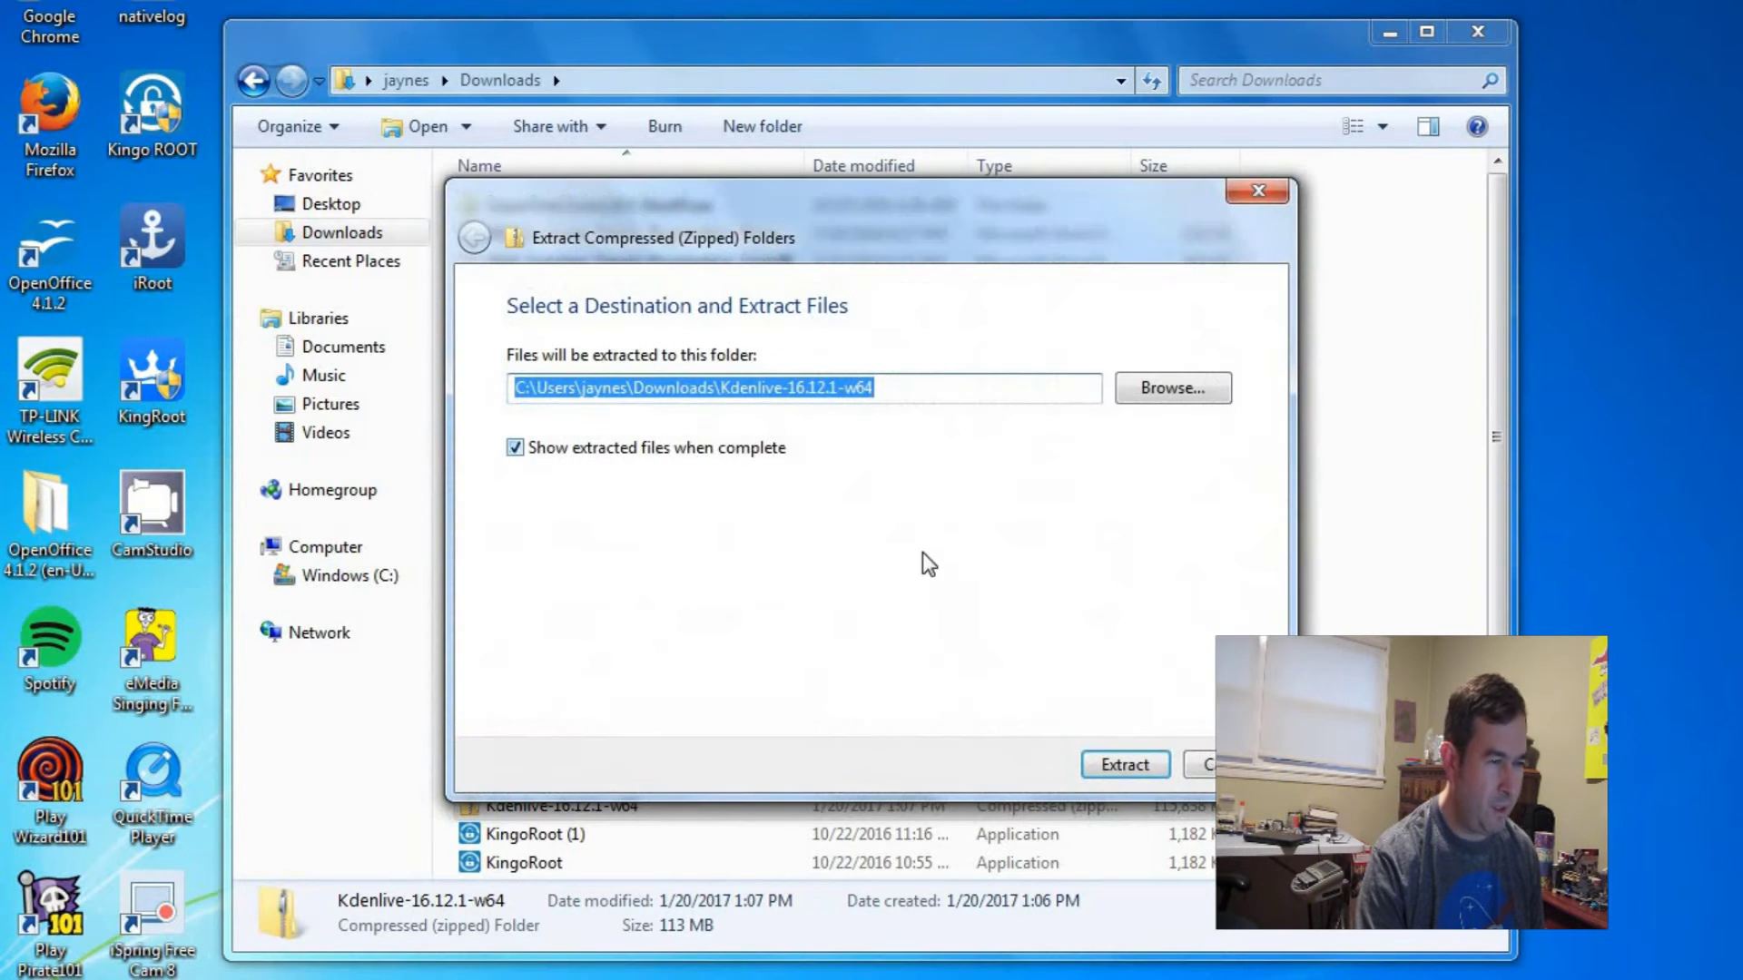
click(1134, 767)
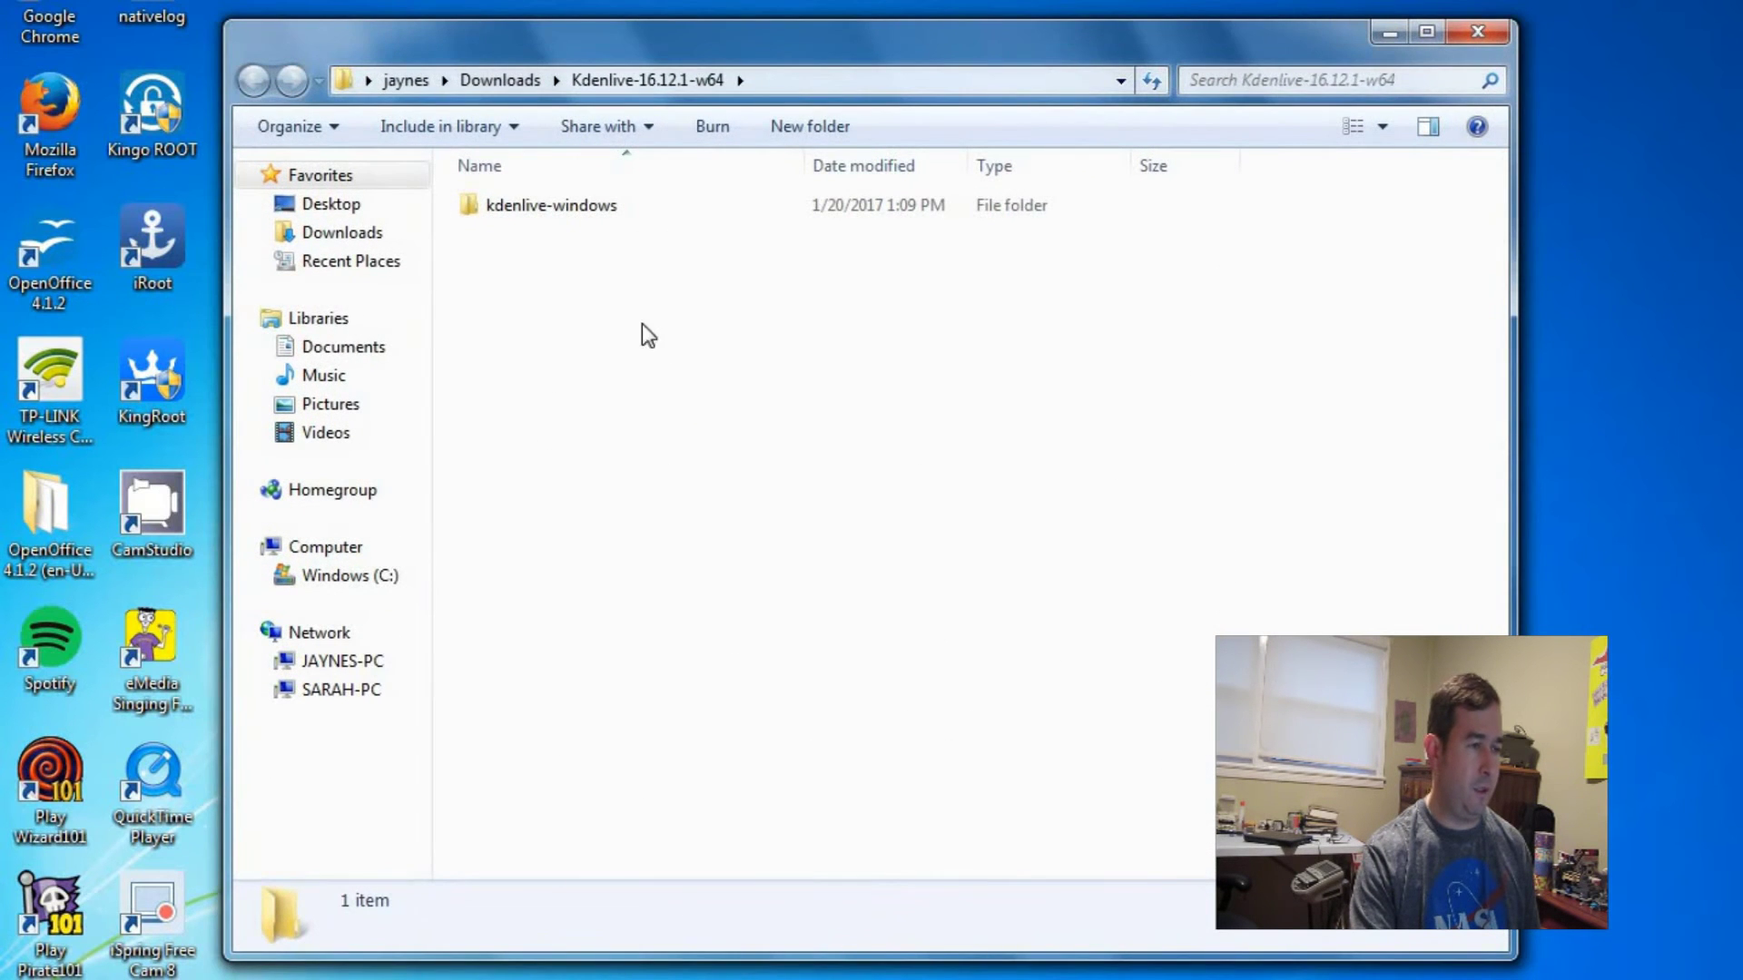
click(504, 79)
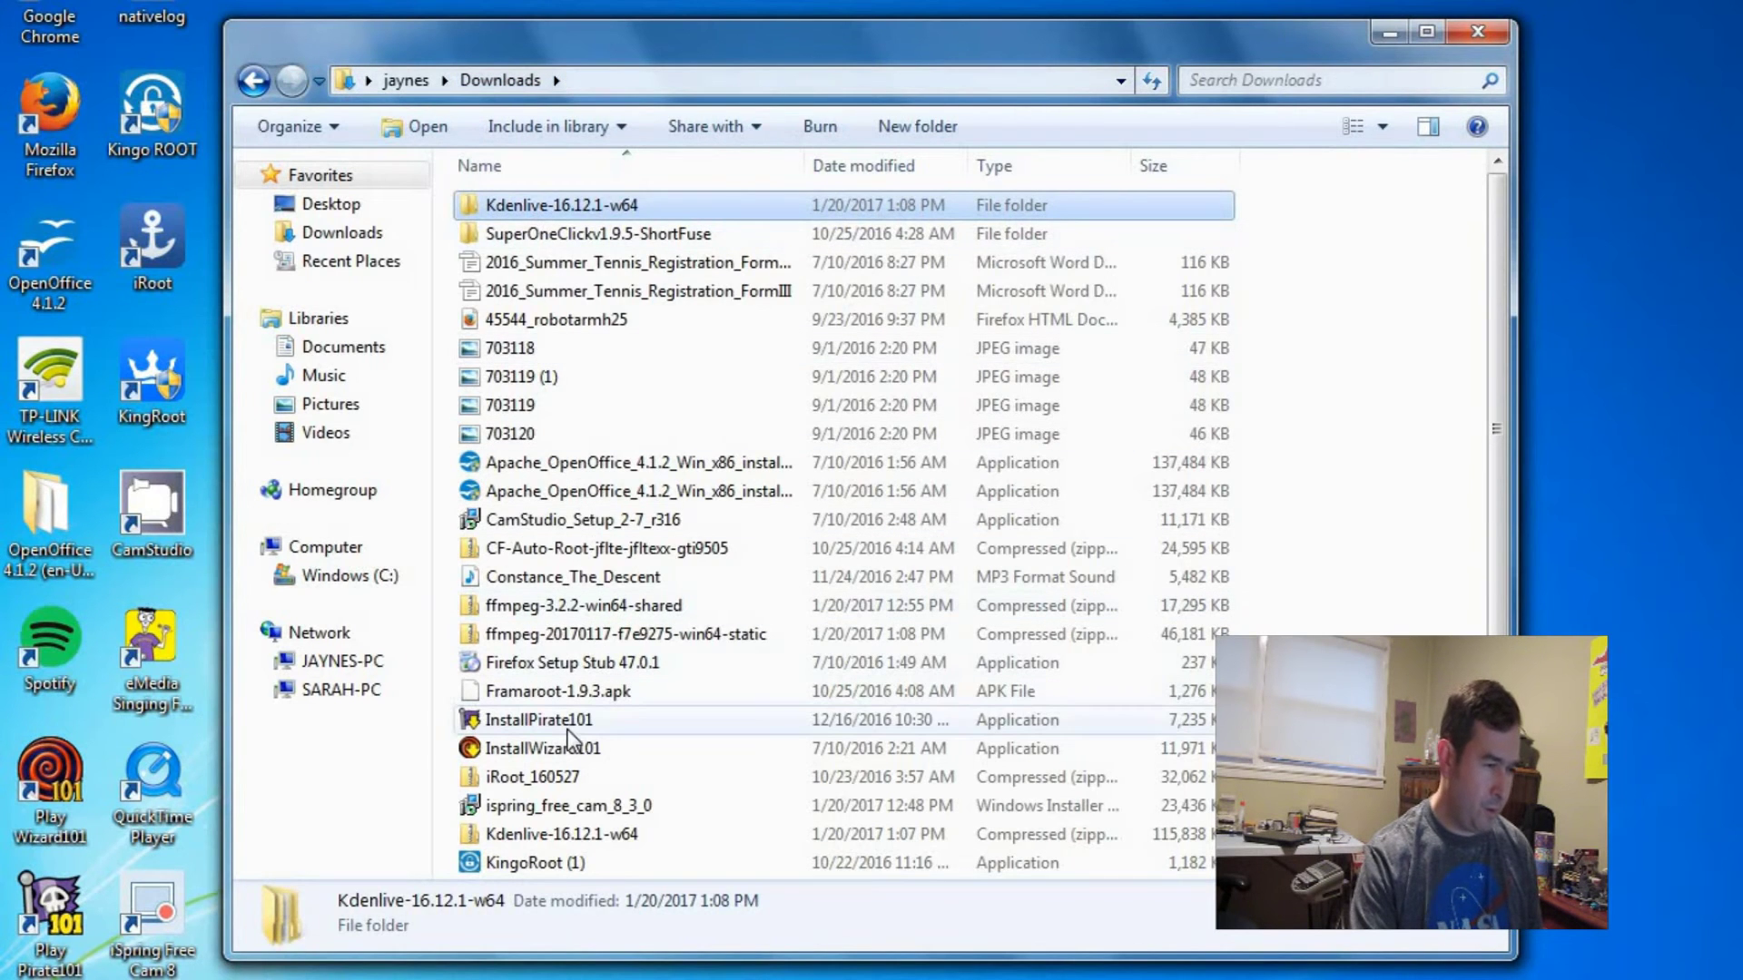
scroll(565, 786, down, 3)
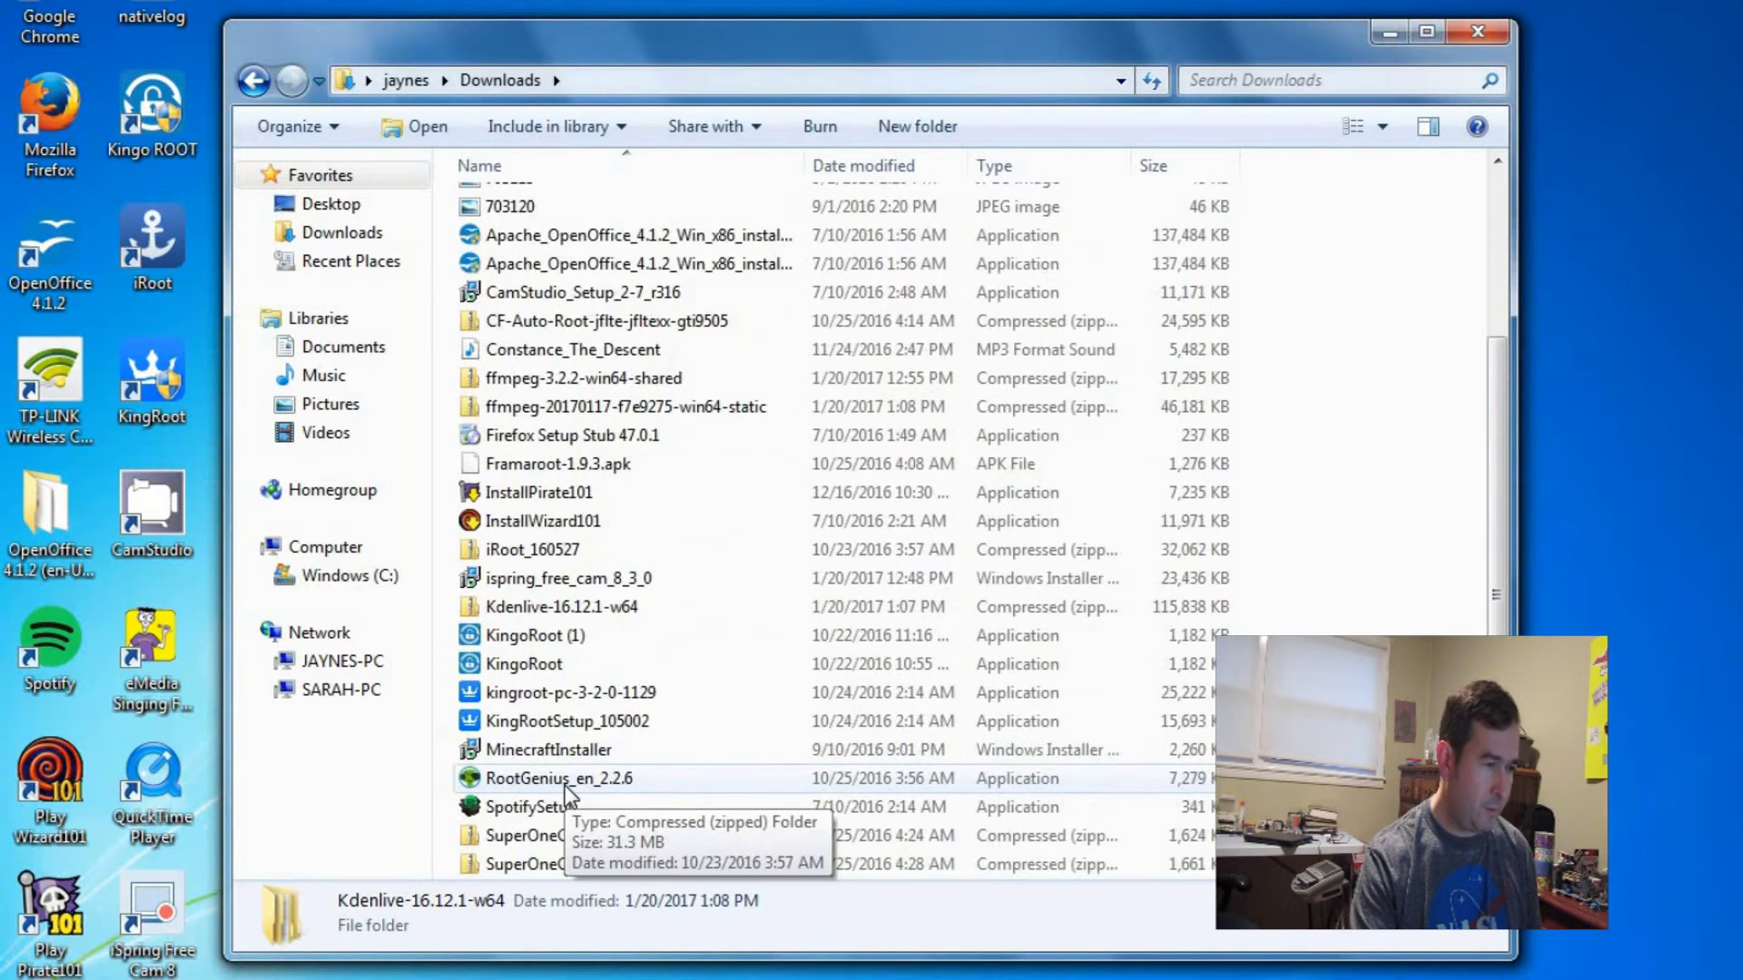
scroll(564, 786, up, 1)
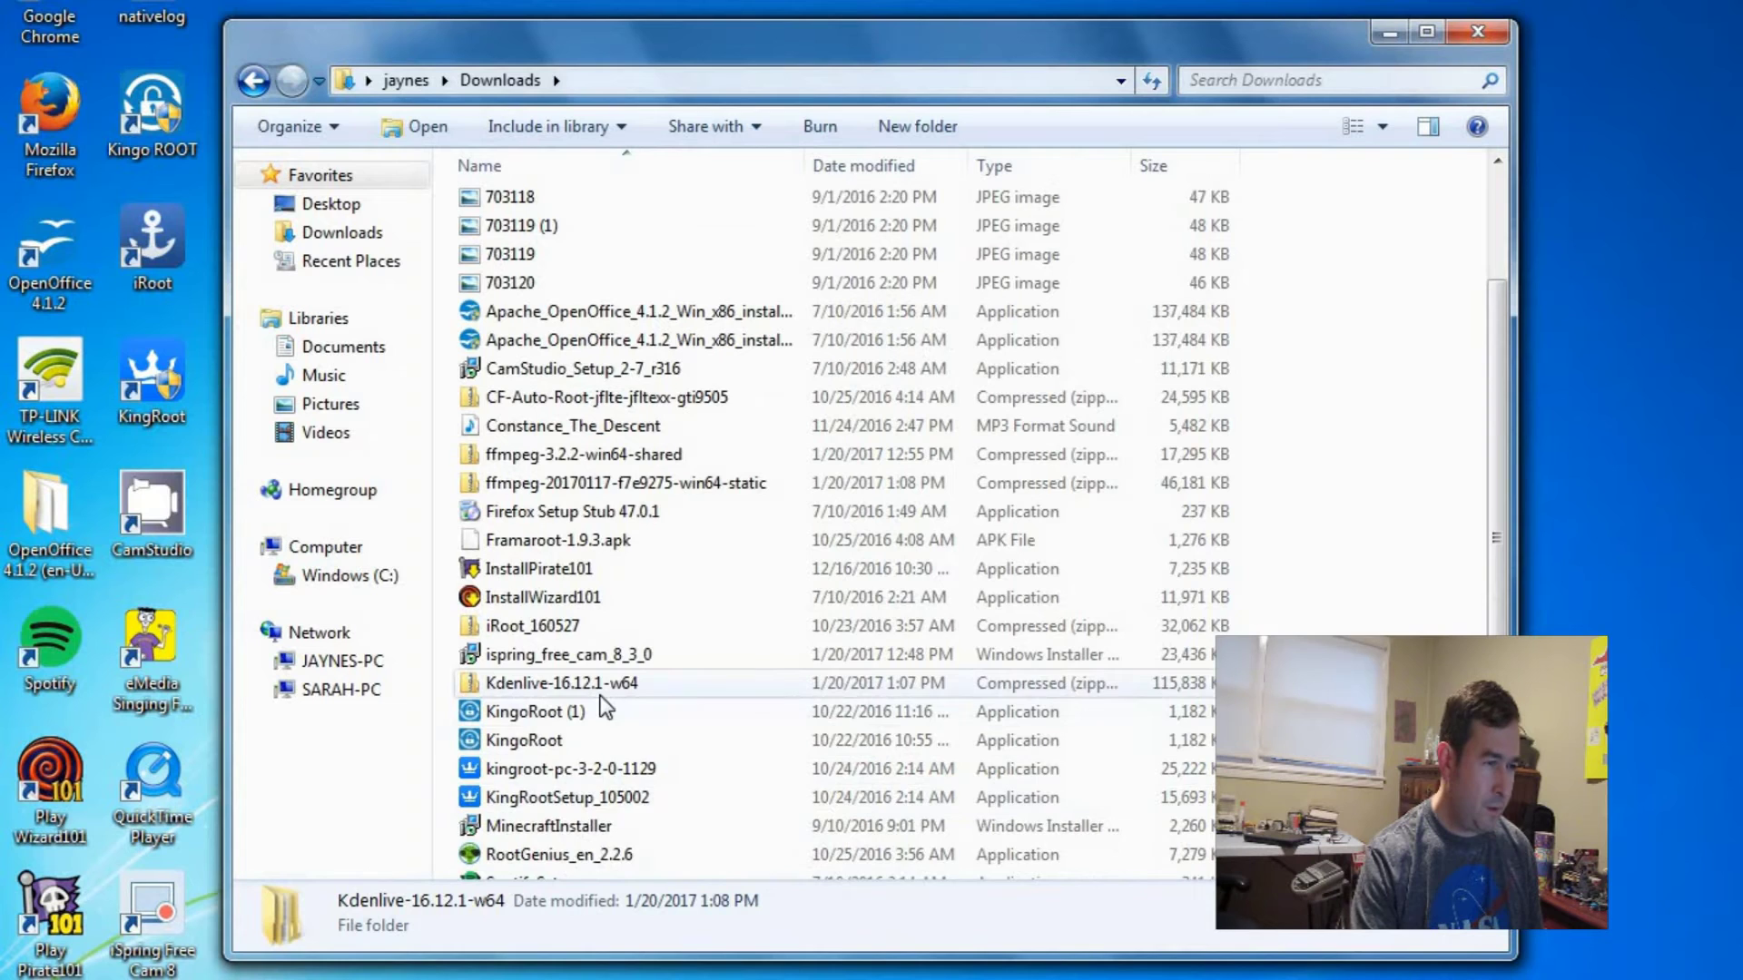
scroll(604, 708, up, 2)
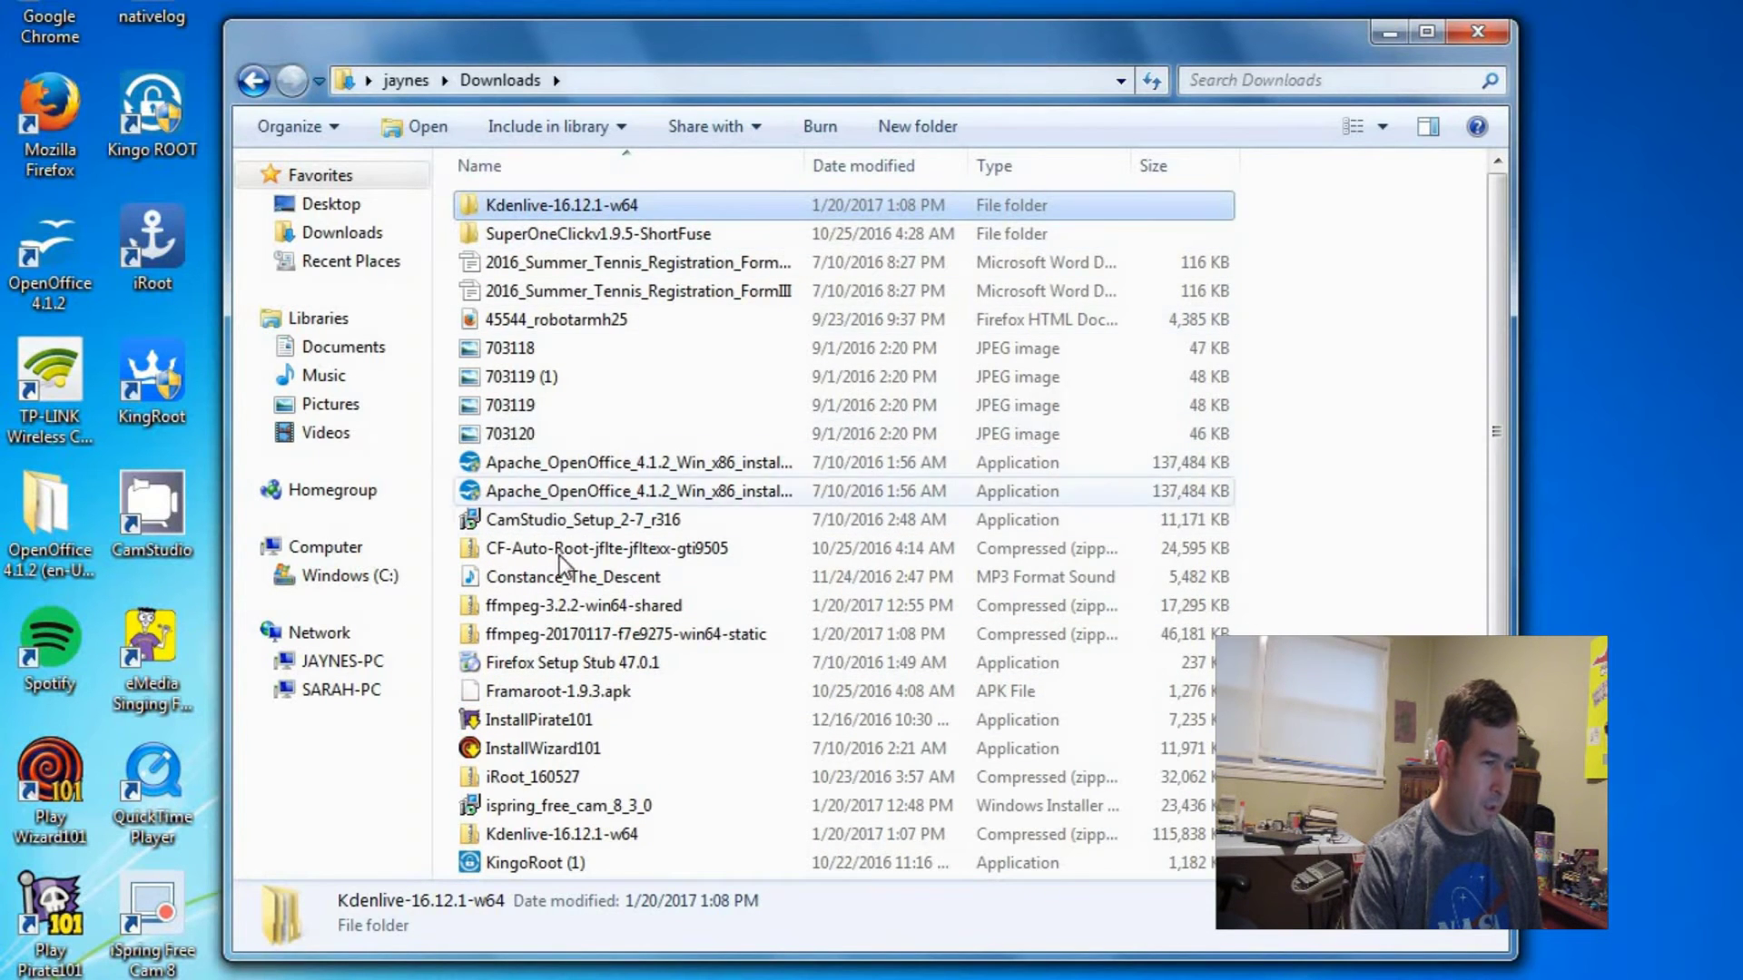
scroll(563, 567, down, 3)
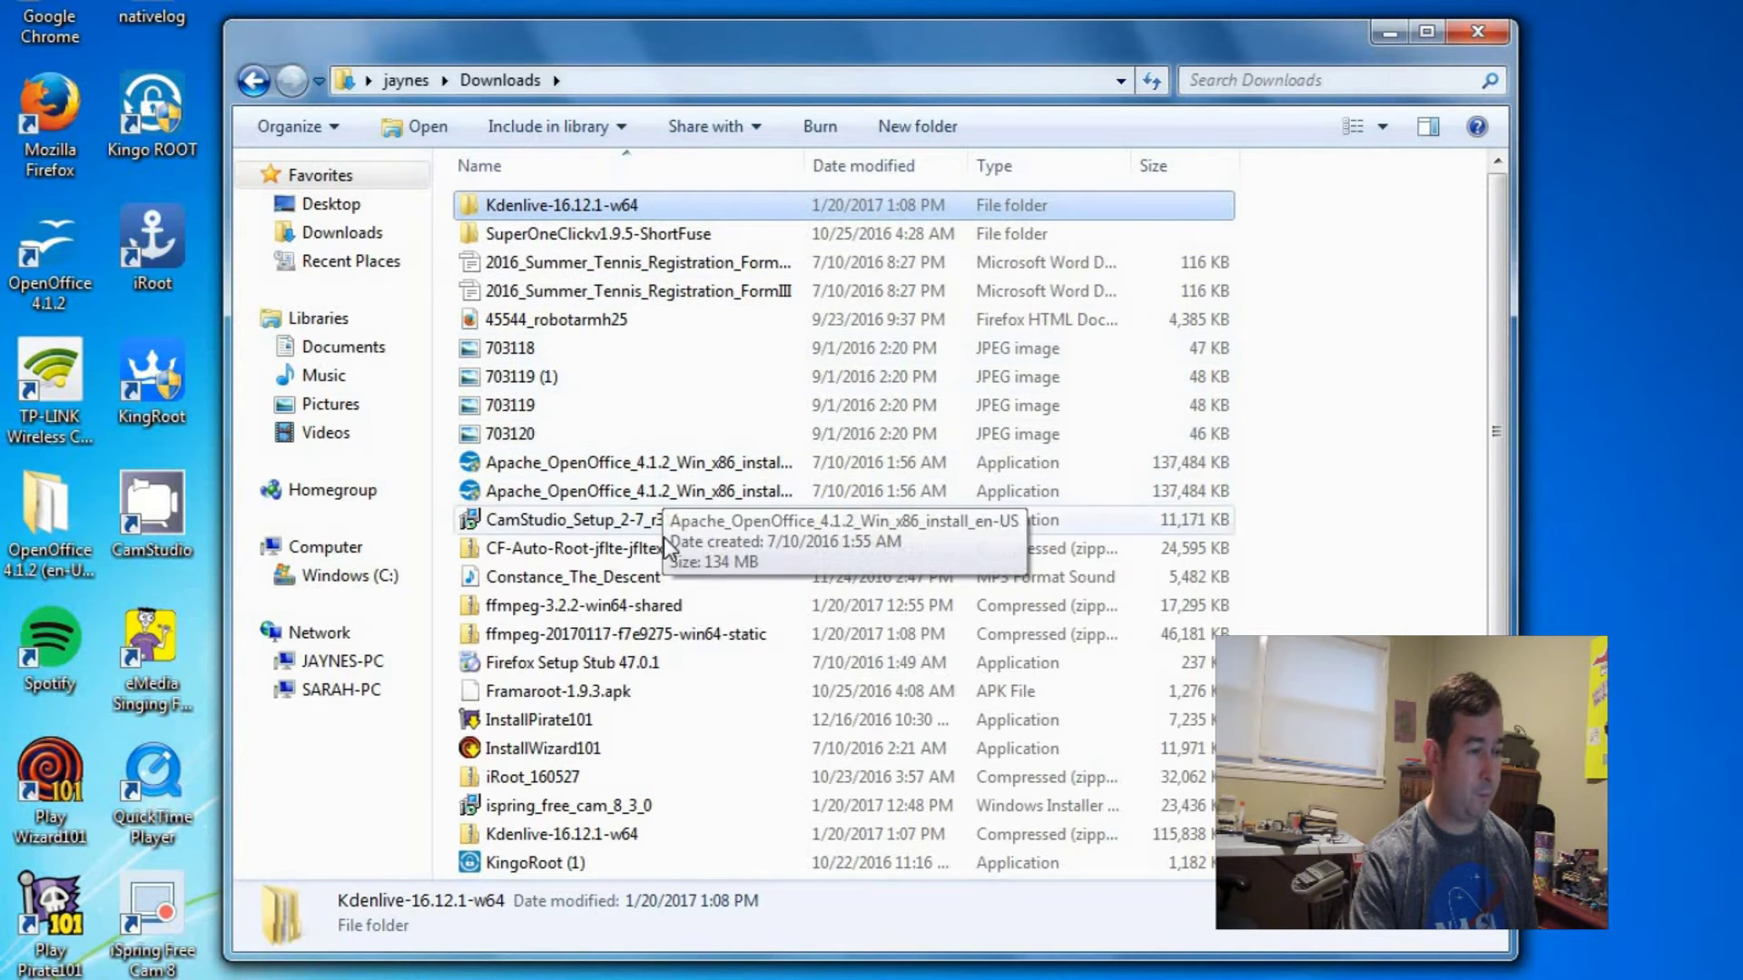
scroll(577, 646, down, 2)
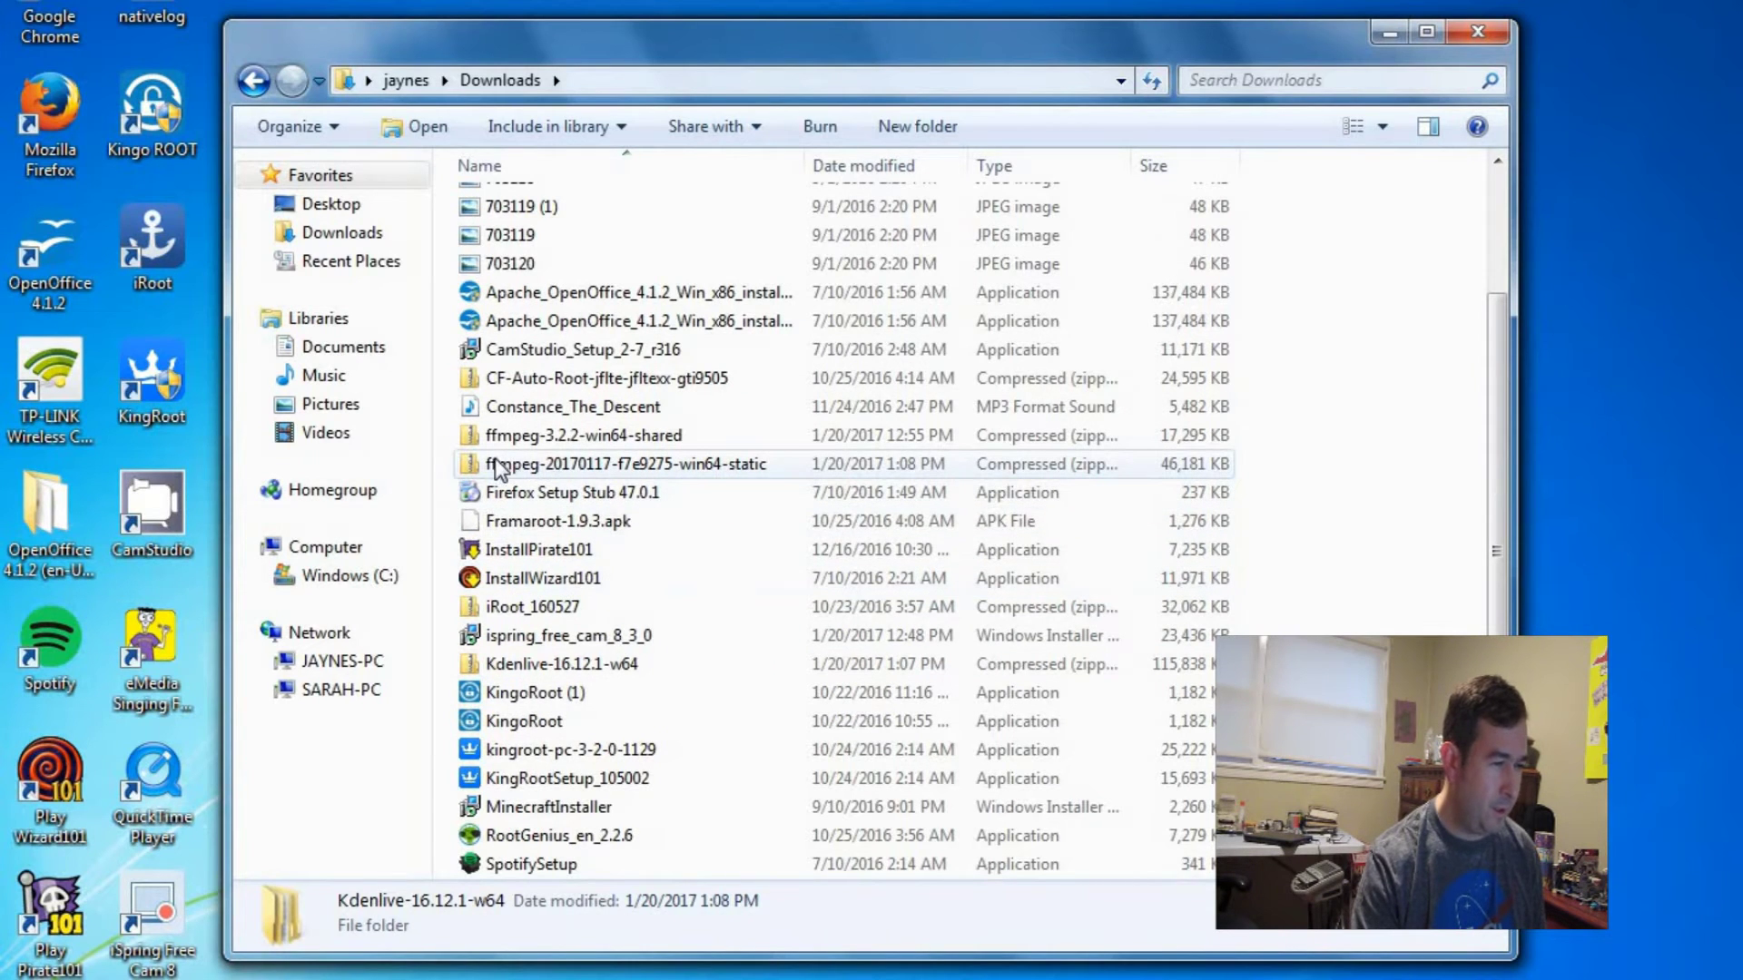
Step: Extract the ffmpeg-20170117-f7e9275-win64-static zip into Downloads, then switch back to Chrome
right_click(473, 476)
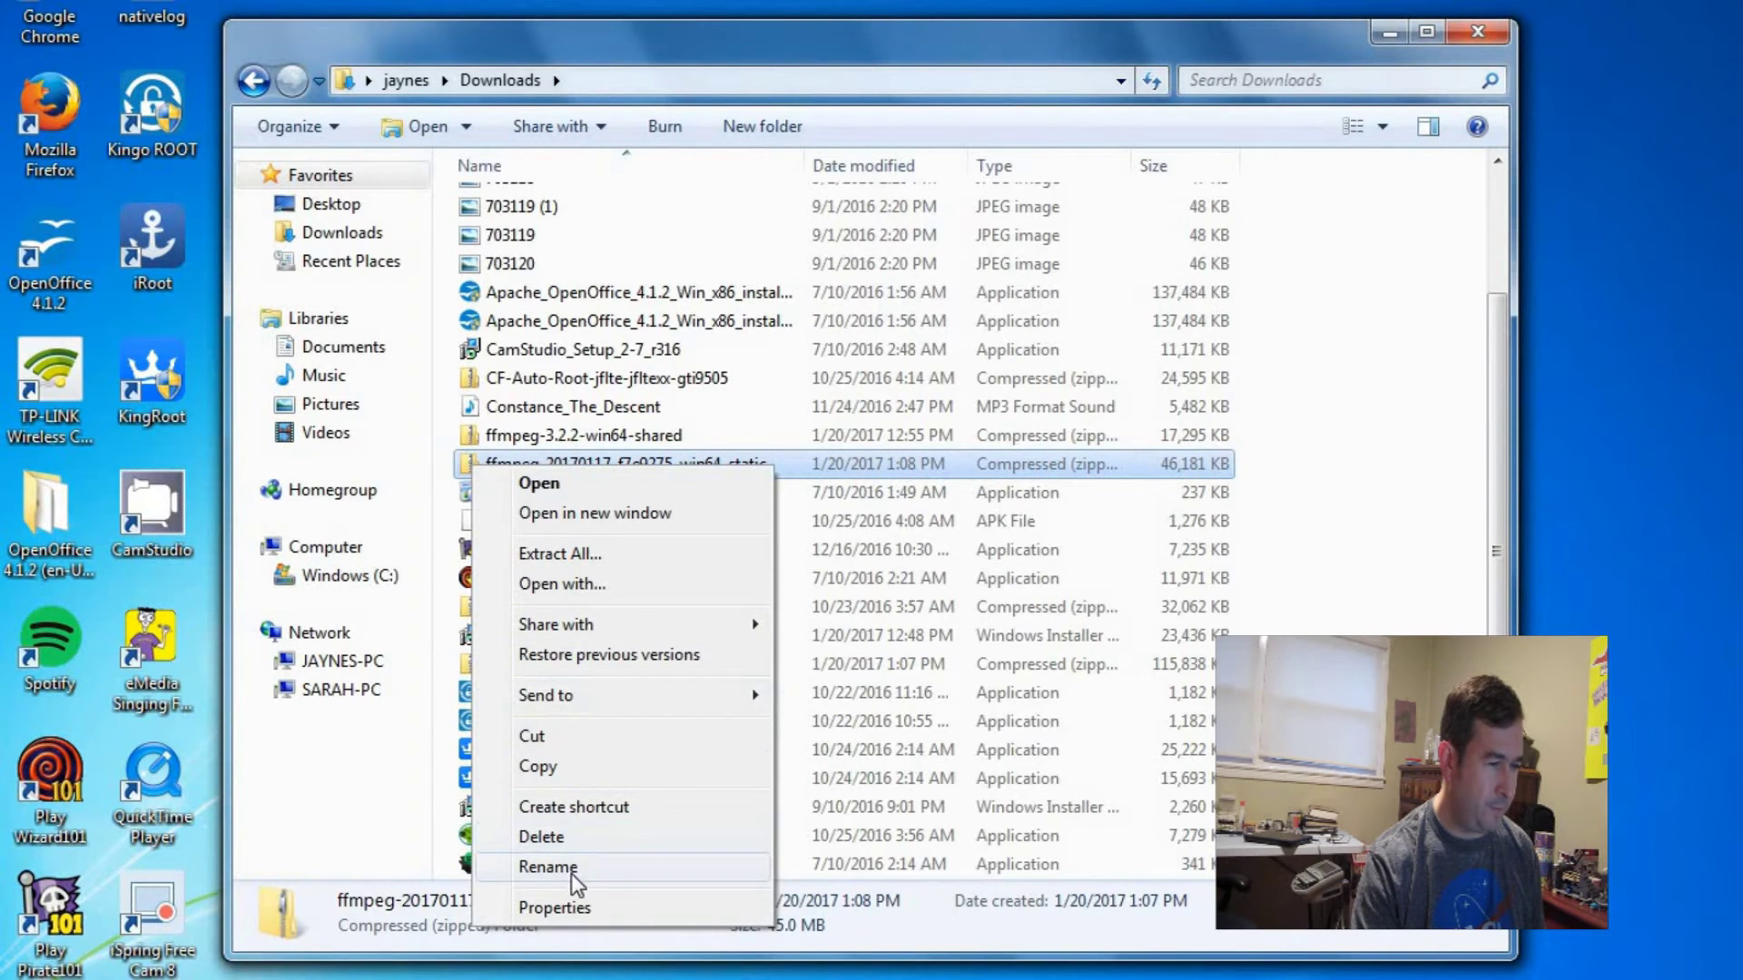
click(571, 555)
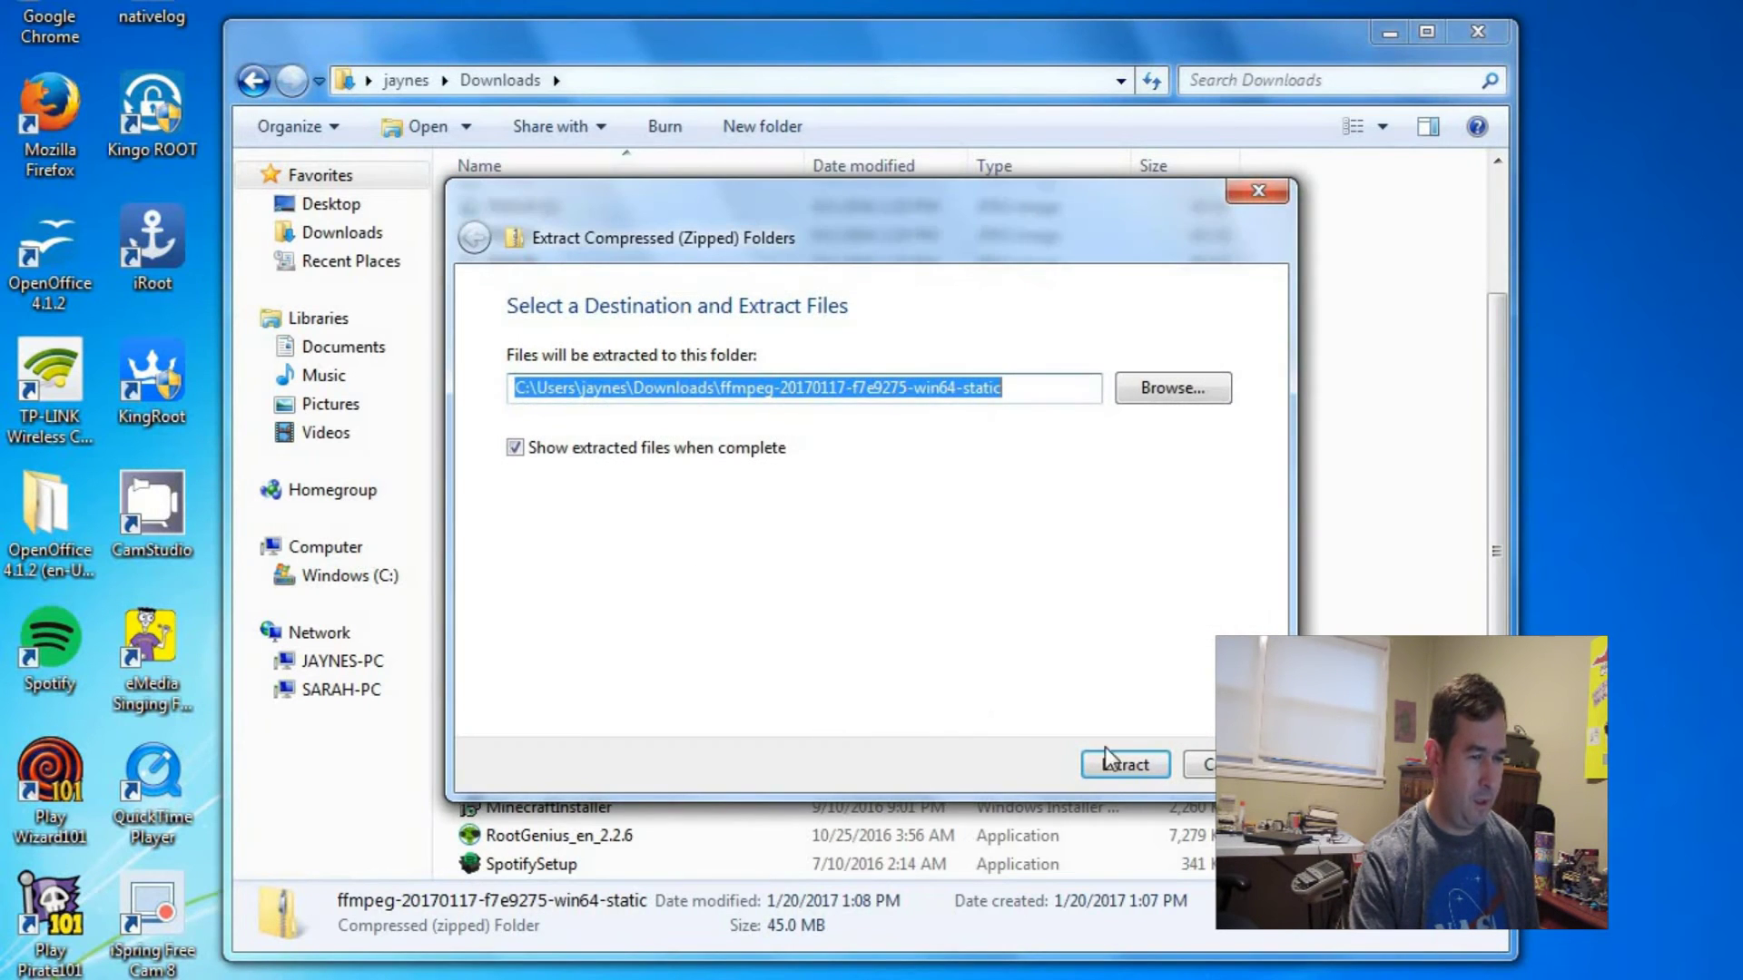
click(1121, 765)
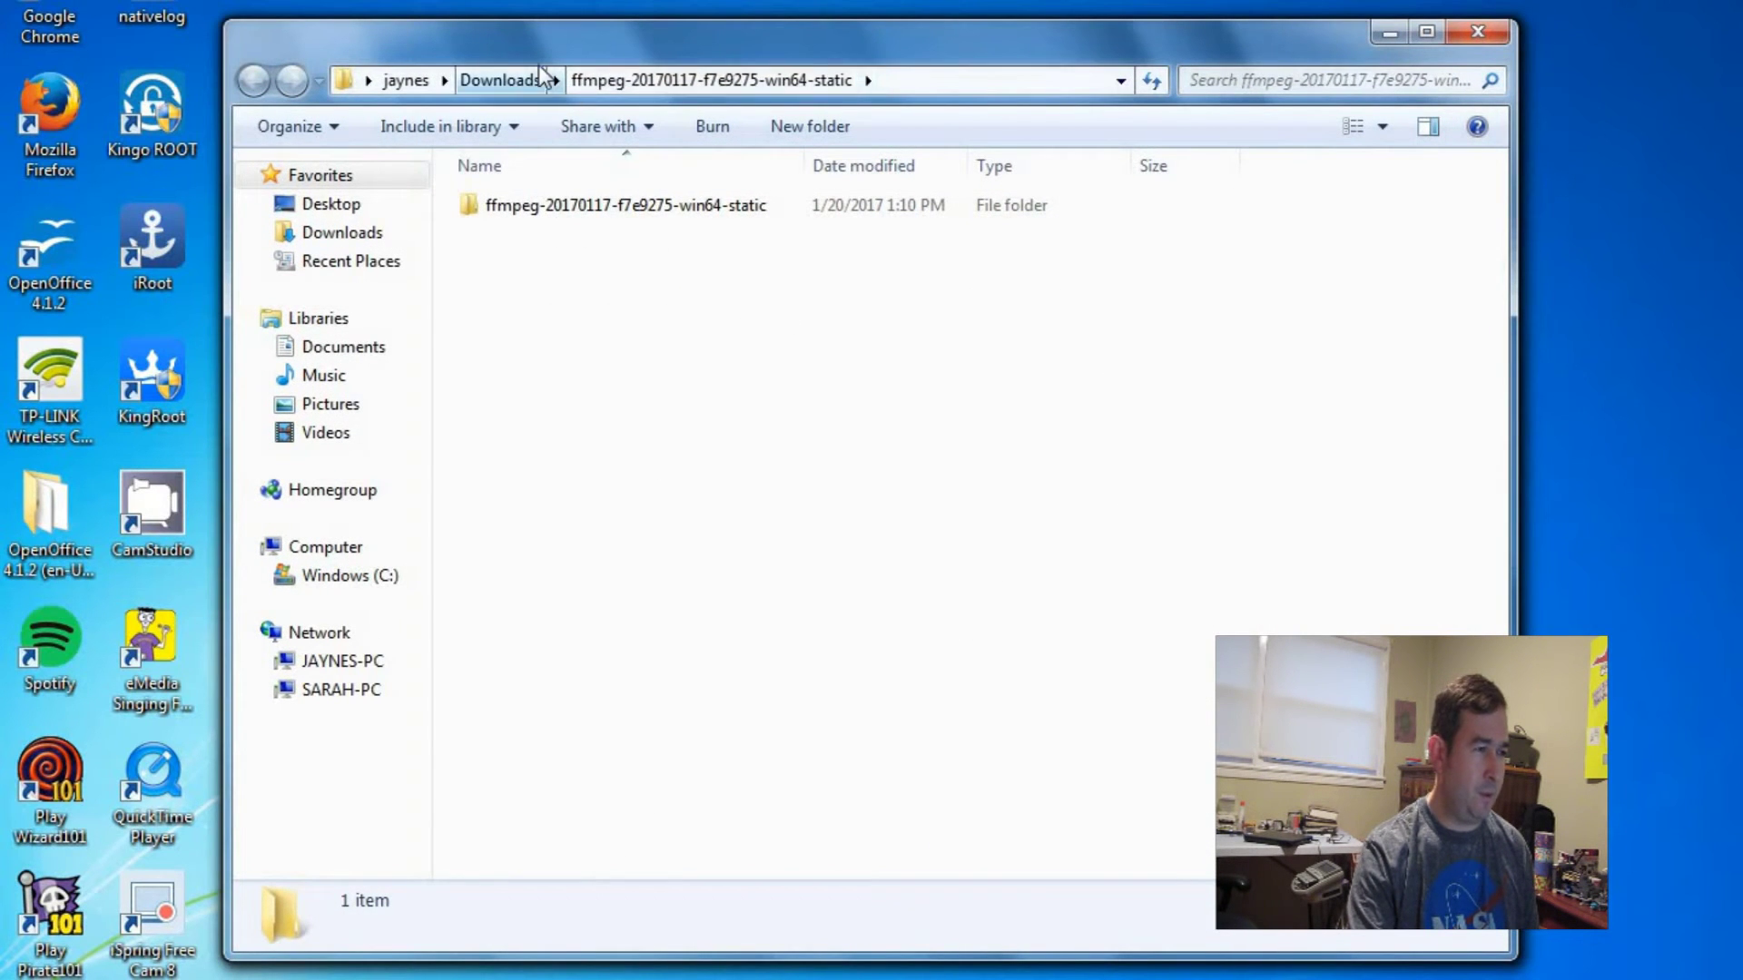
click(500, 80)
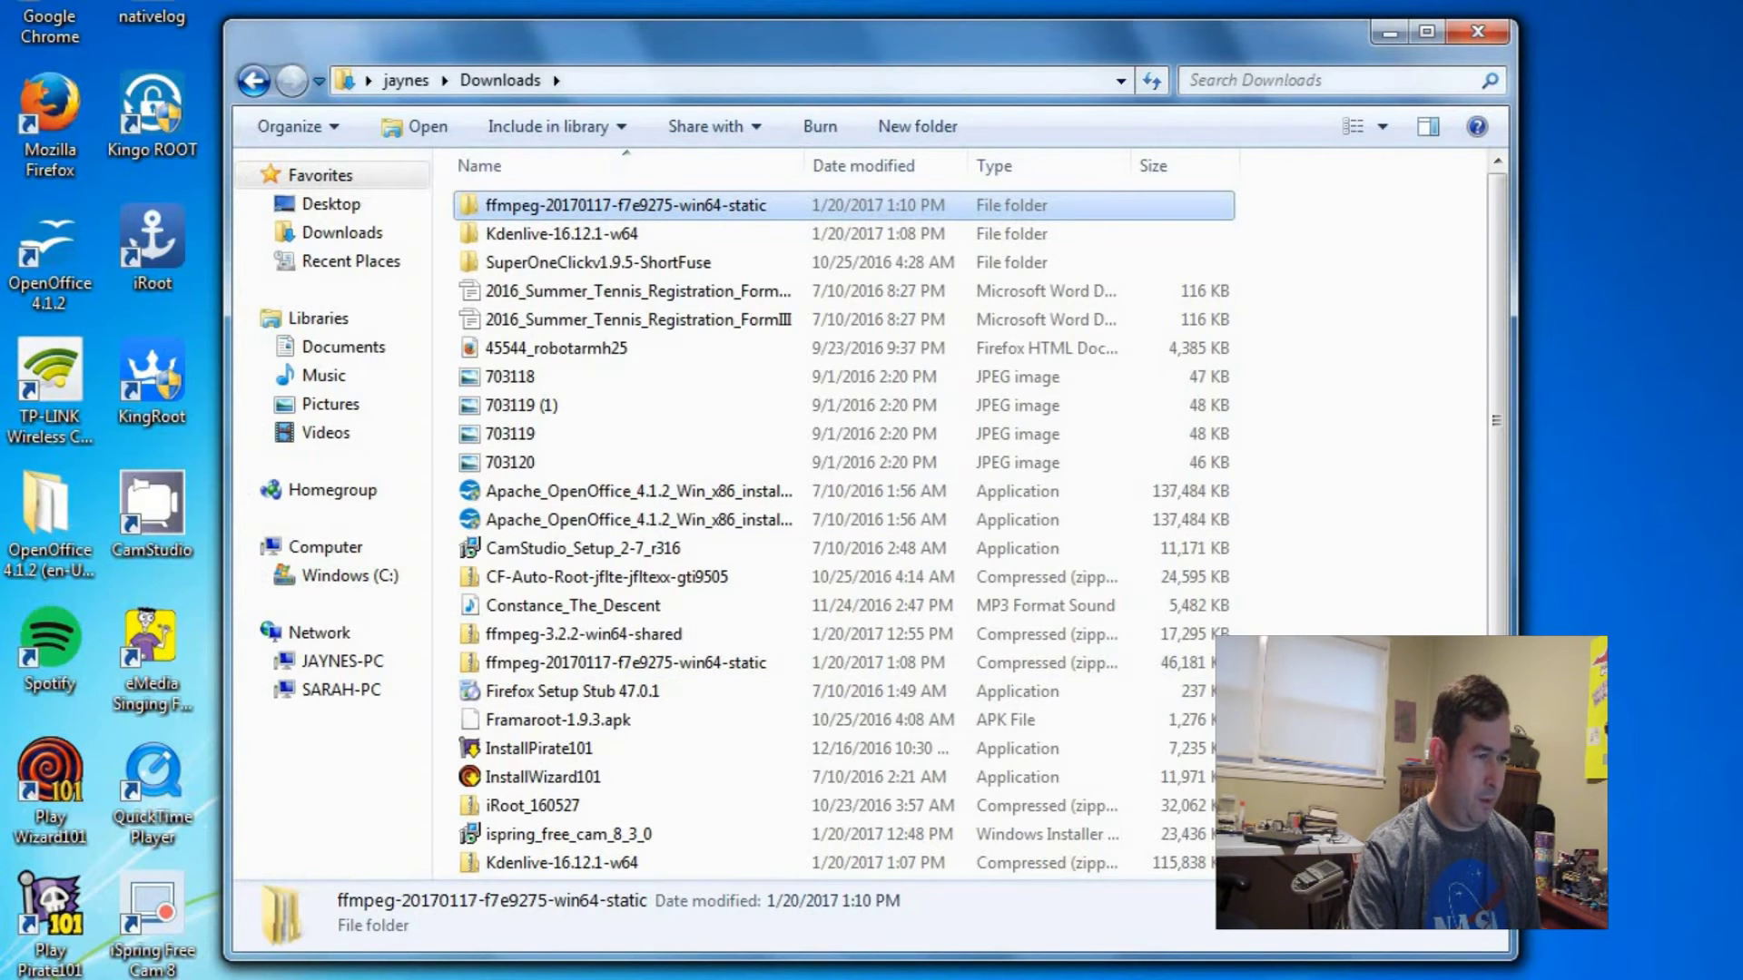
key(alt+Tab)
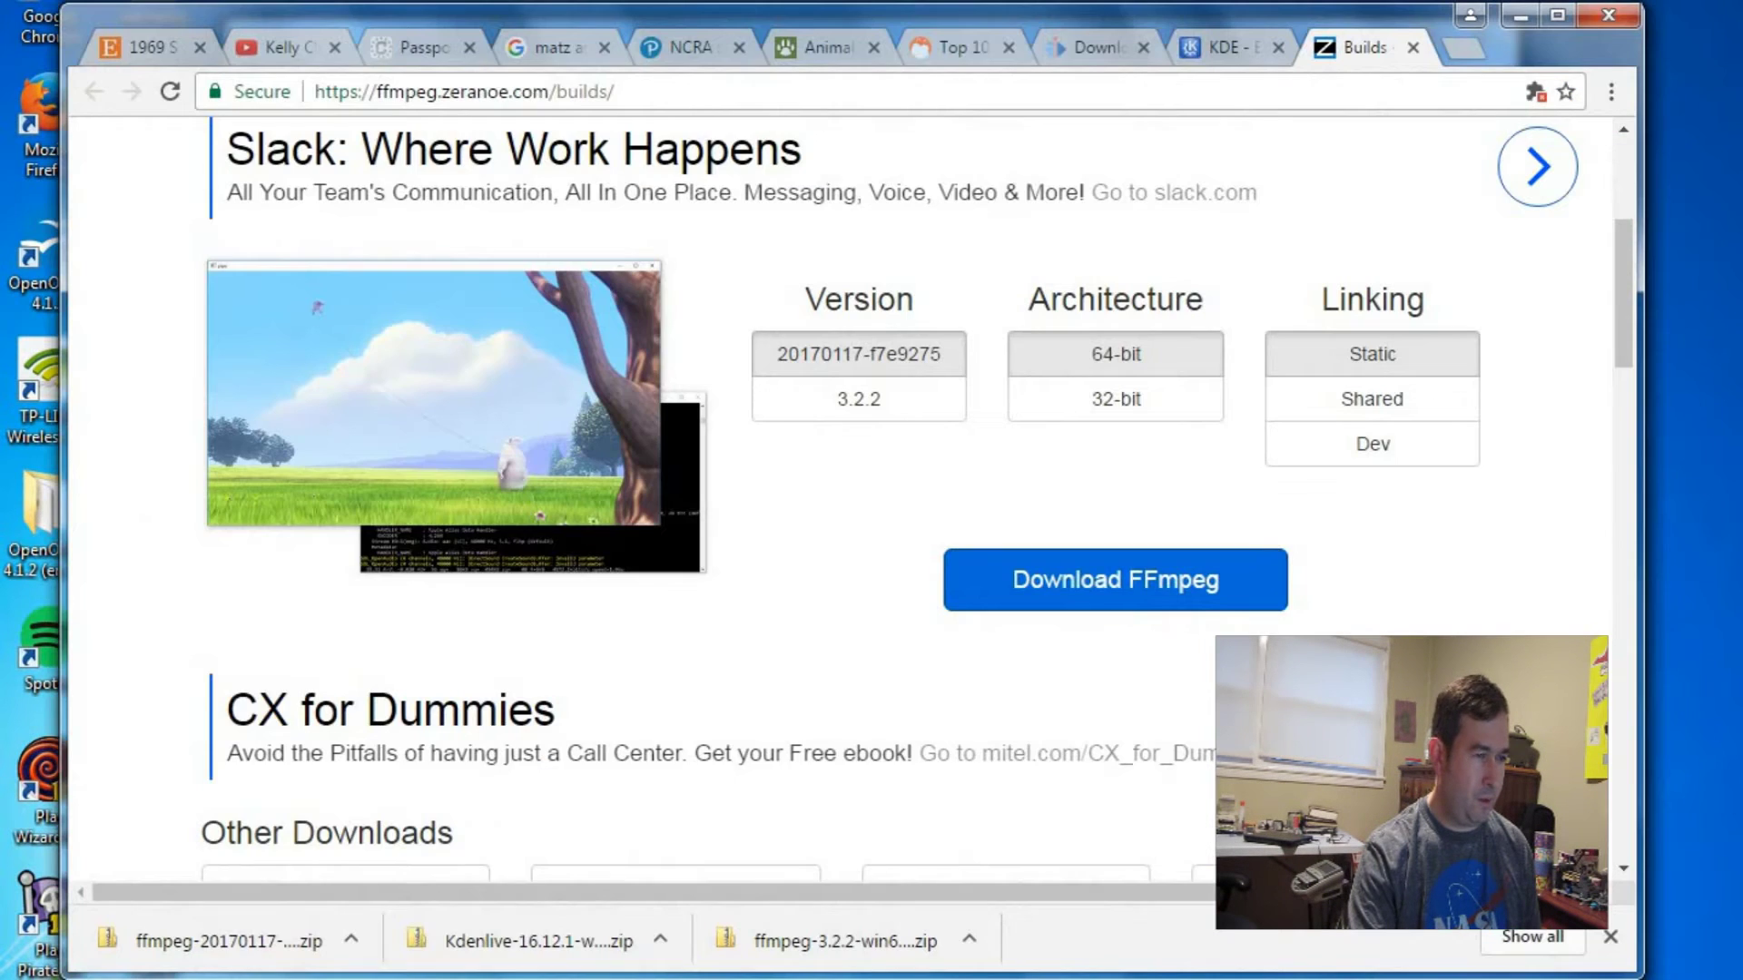
Step: Review the Windows installation steps on the kdenlive.org download page, then minimize Chrome
click(1096, 50)
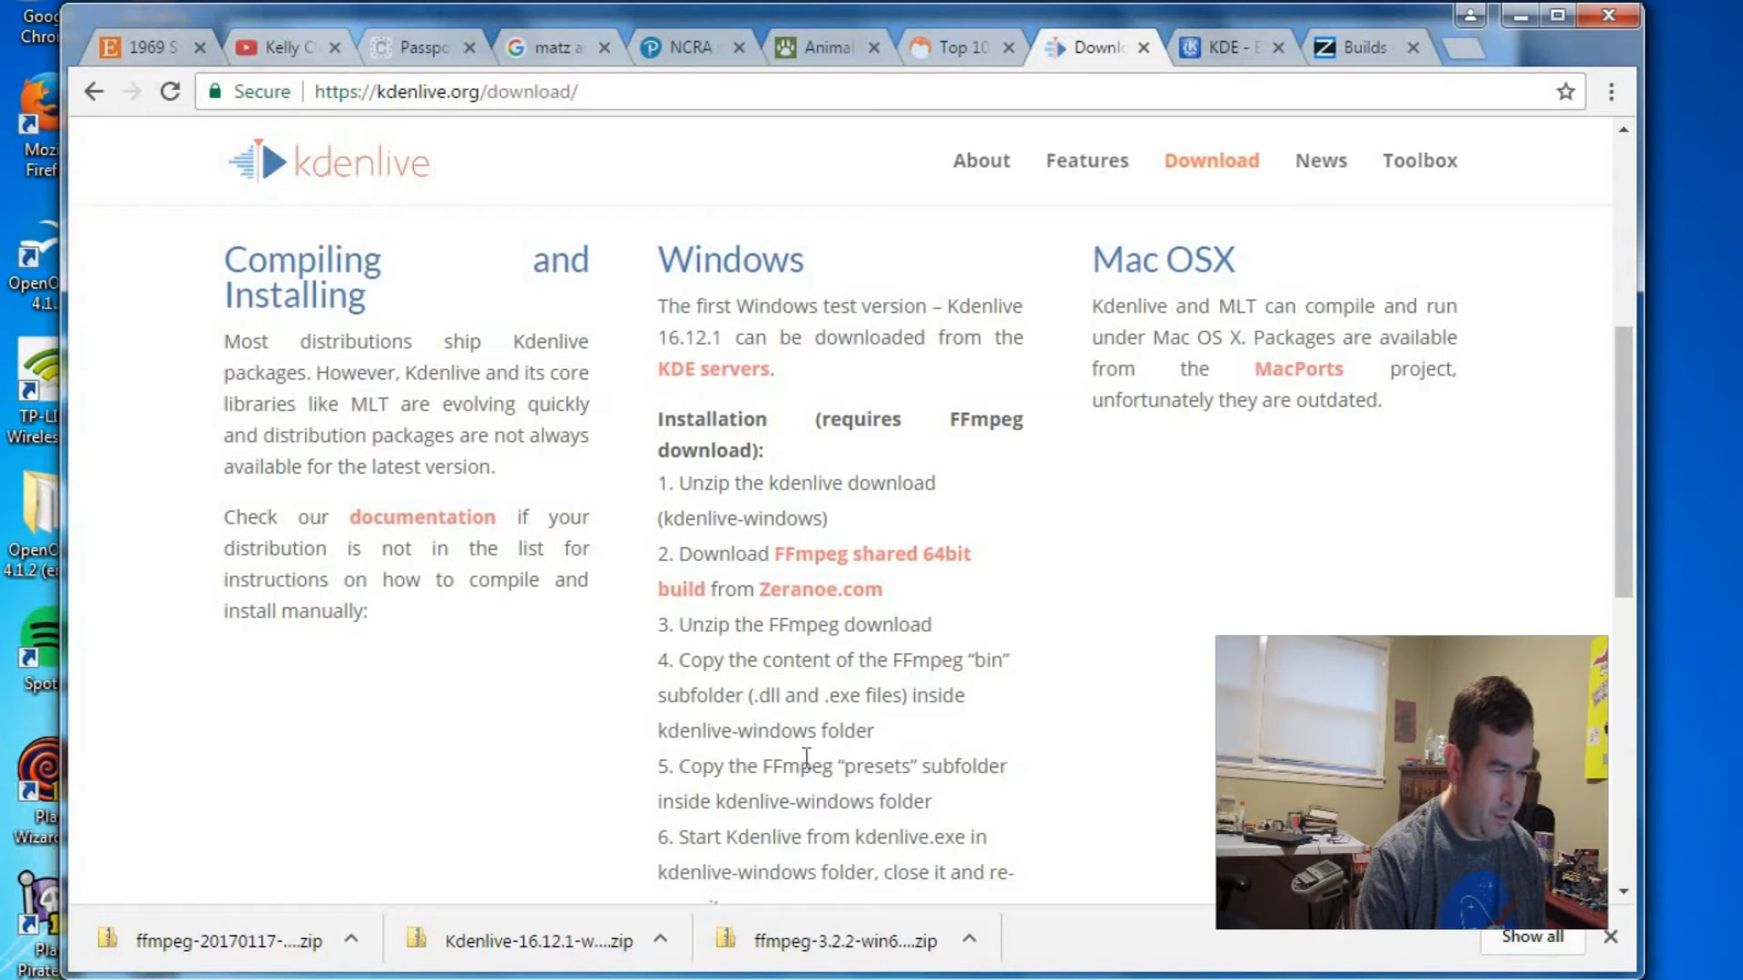
scroll(887, 739, down, 1)
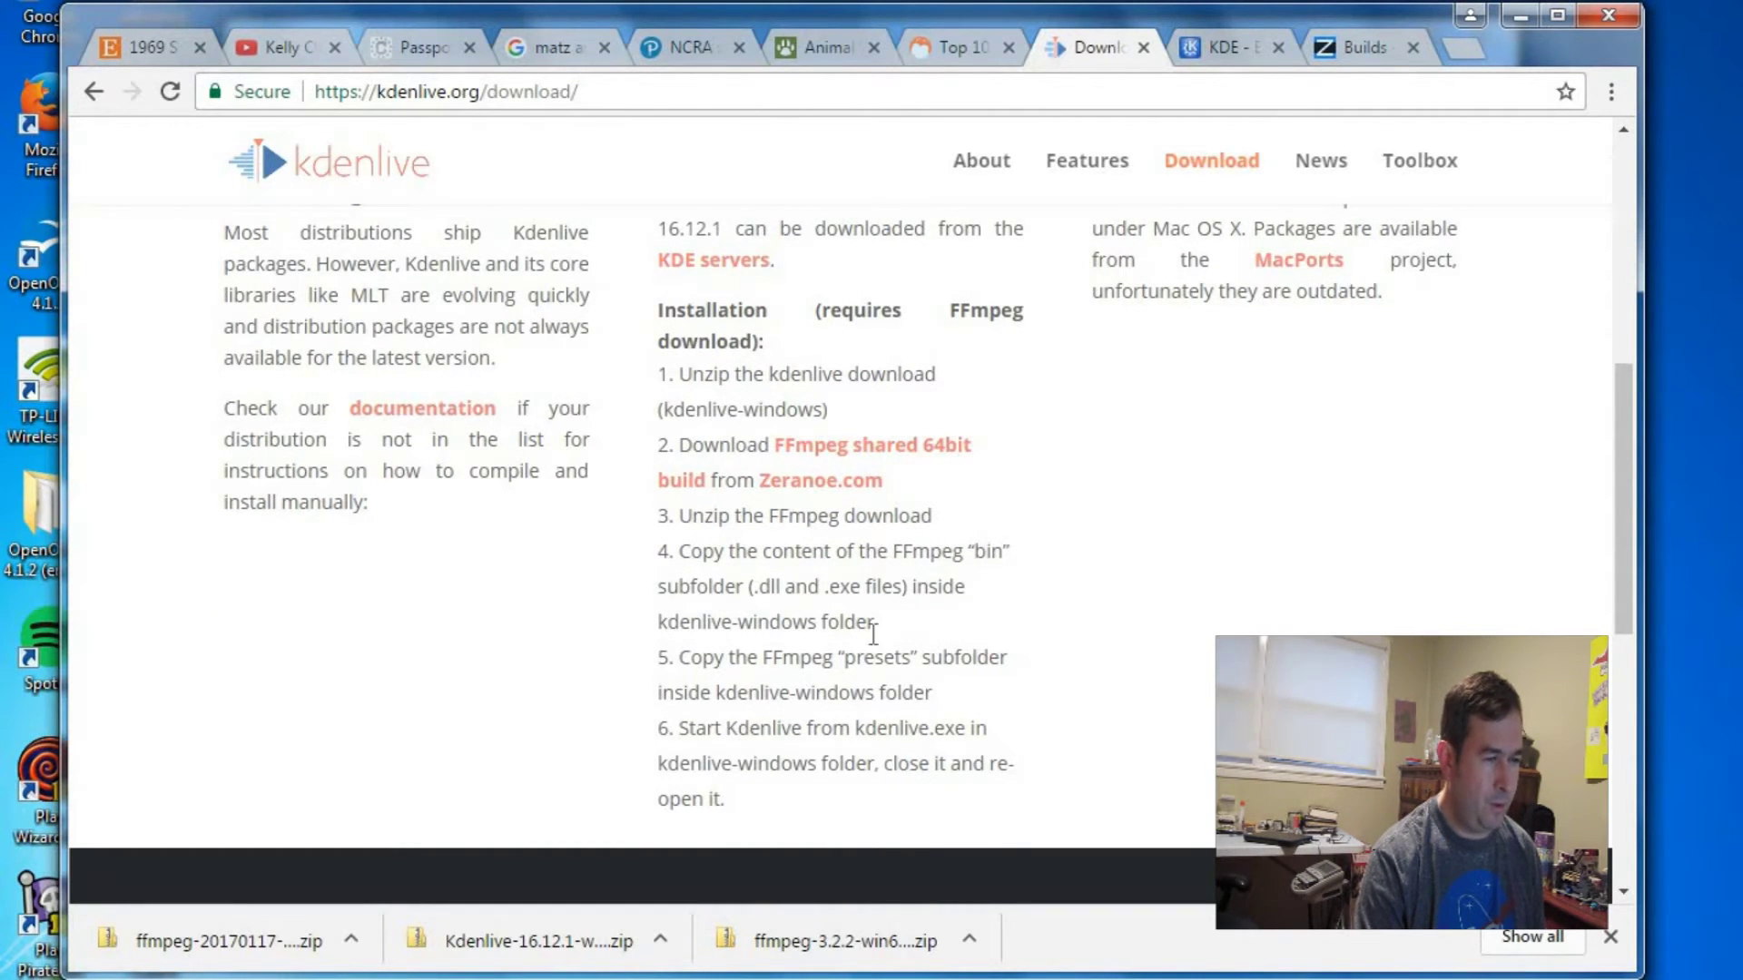
scroll(905, 638, up, 1)
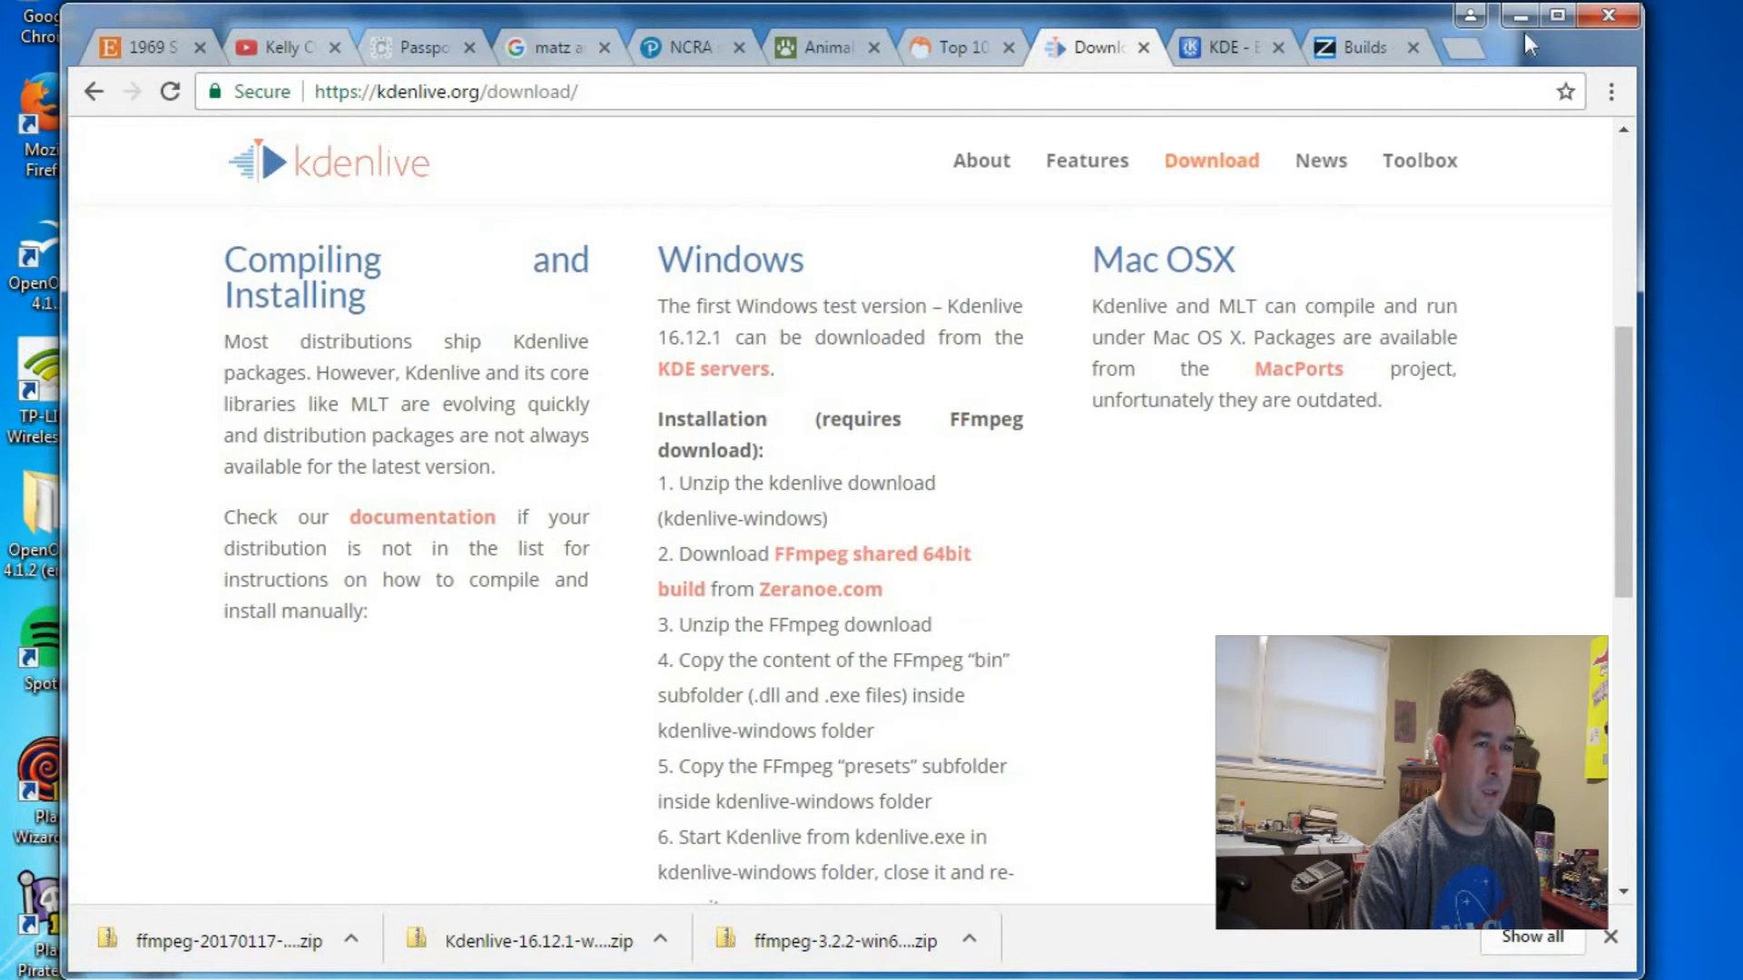
click(1523, 18)
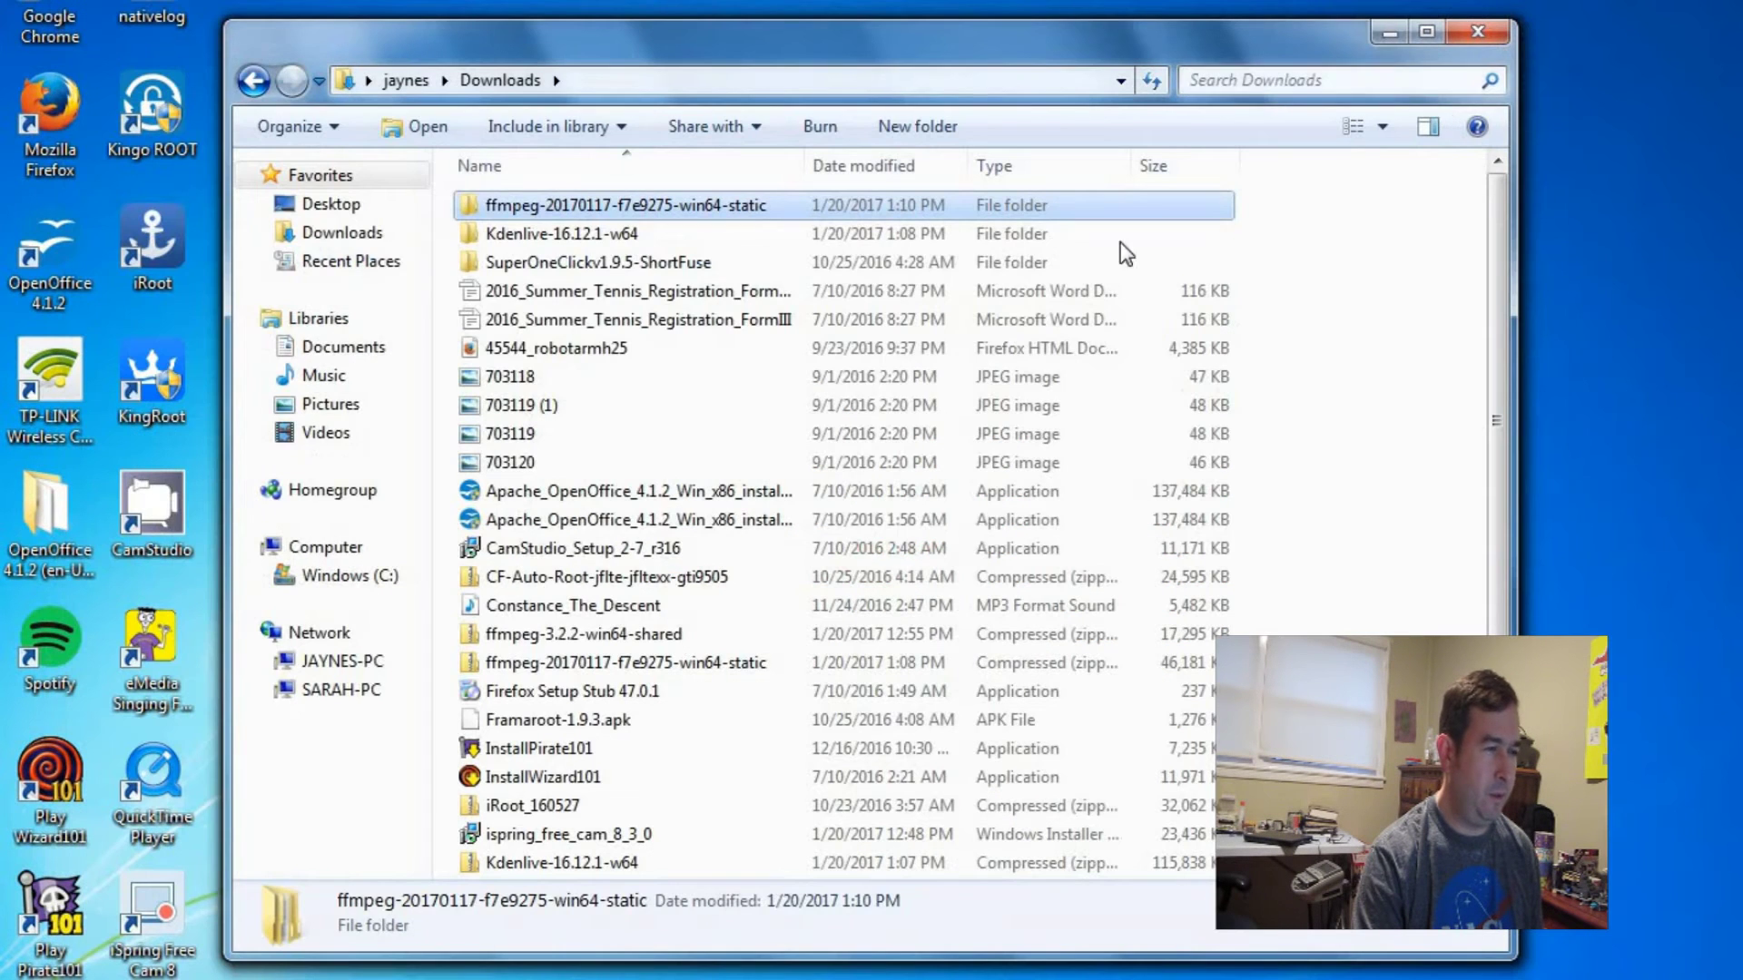
Step: Inspect the static build's bin folder holding only ffmpeg, ffplay and ffprobe, then return to Downloads
double_click(467, 205)
click(477, 207)
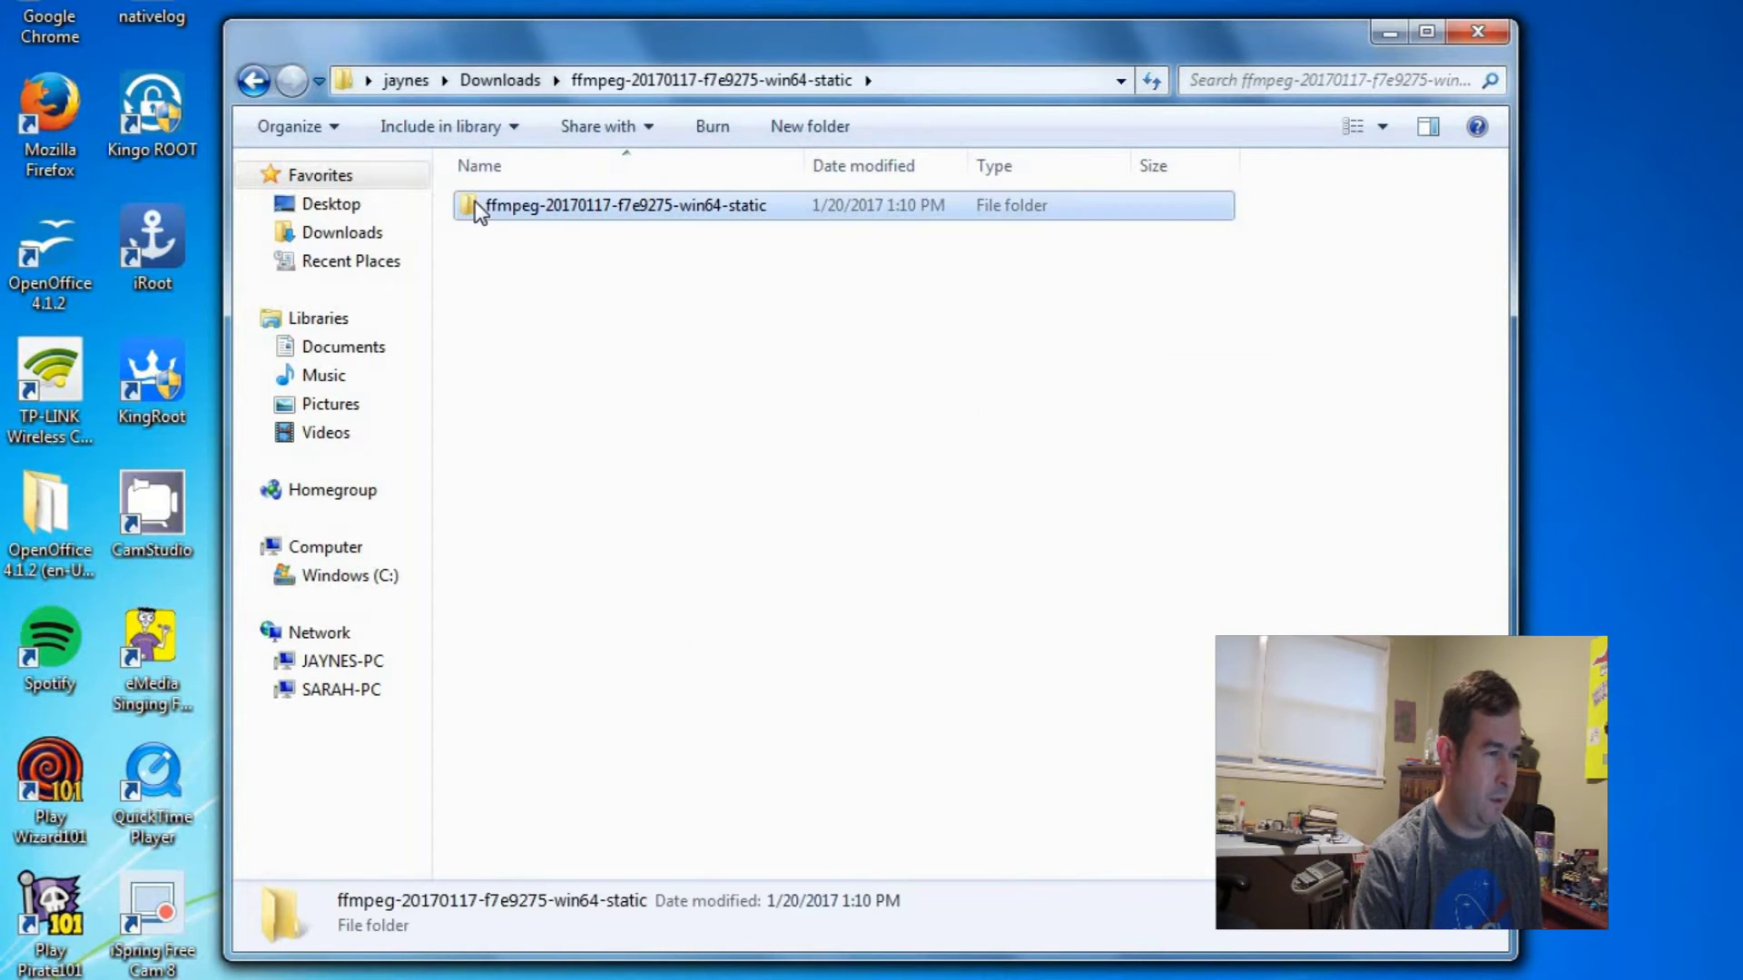
double_click(475, 207)
double_click(463, 205)
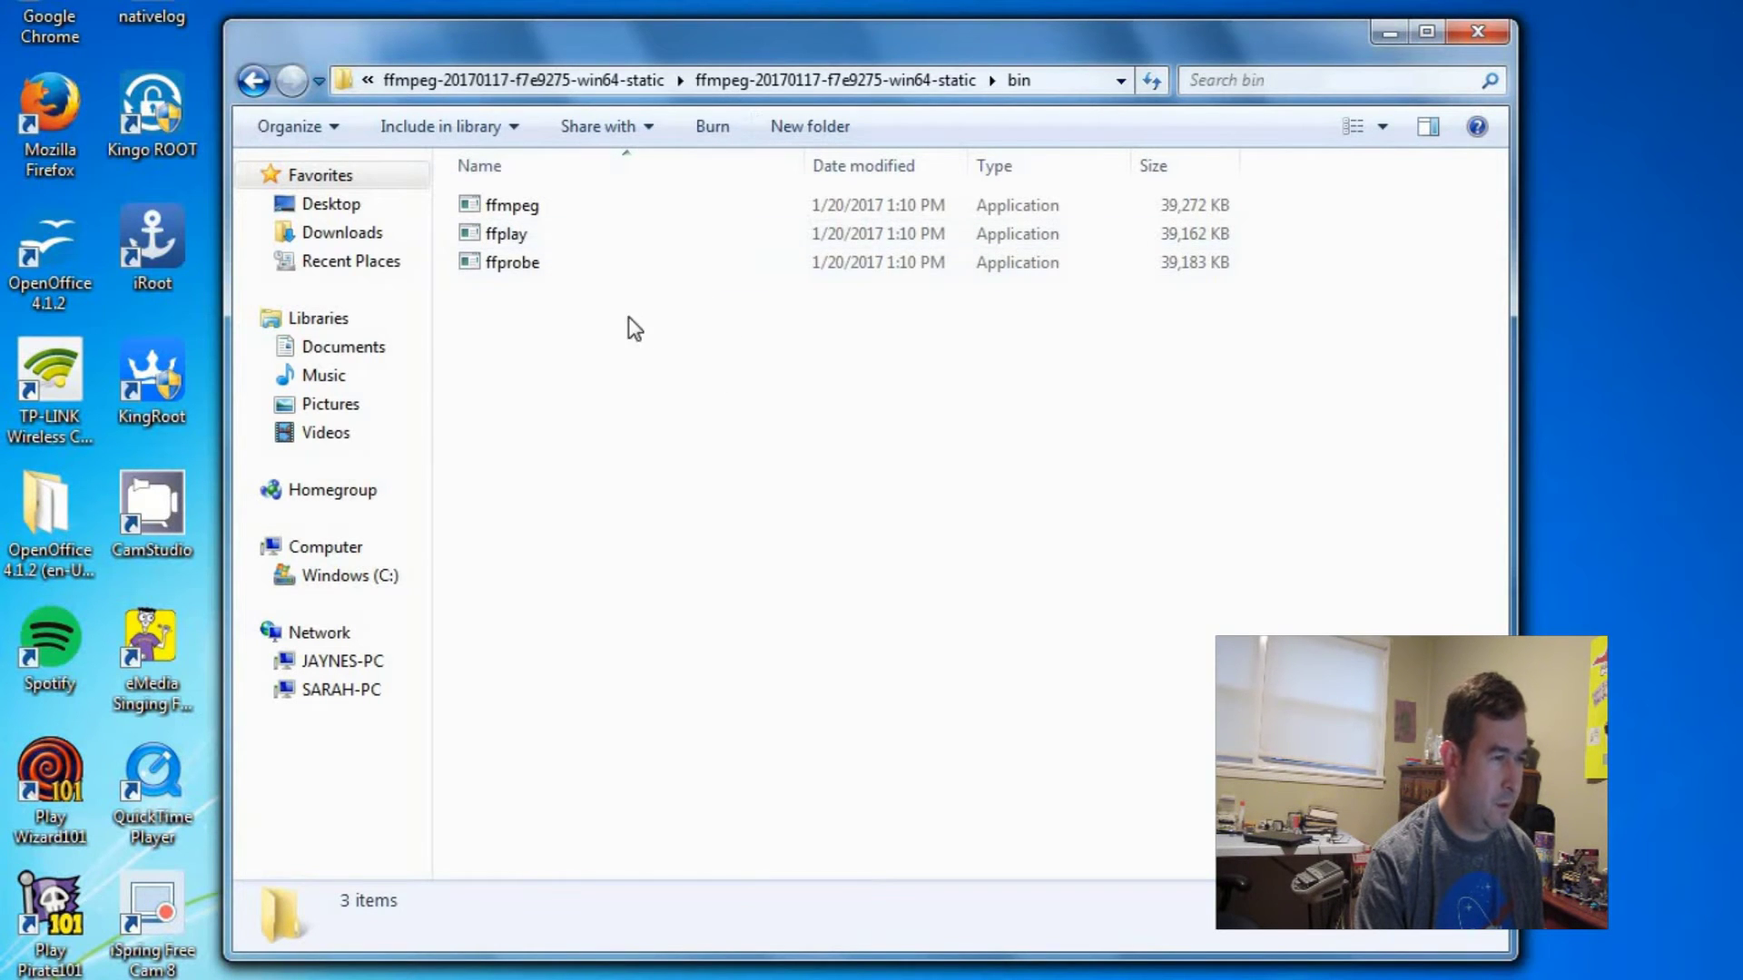
drag(638, 323, 467, 189)
click(796, 336)
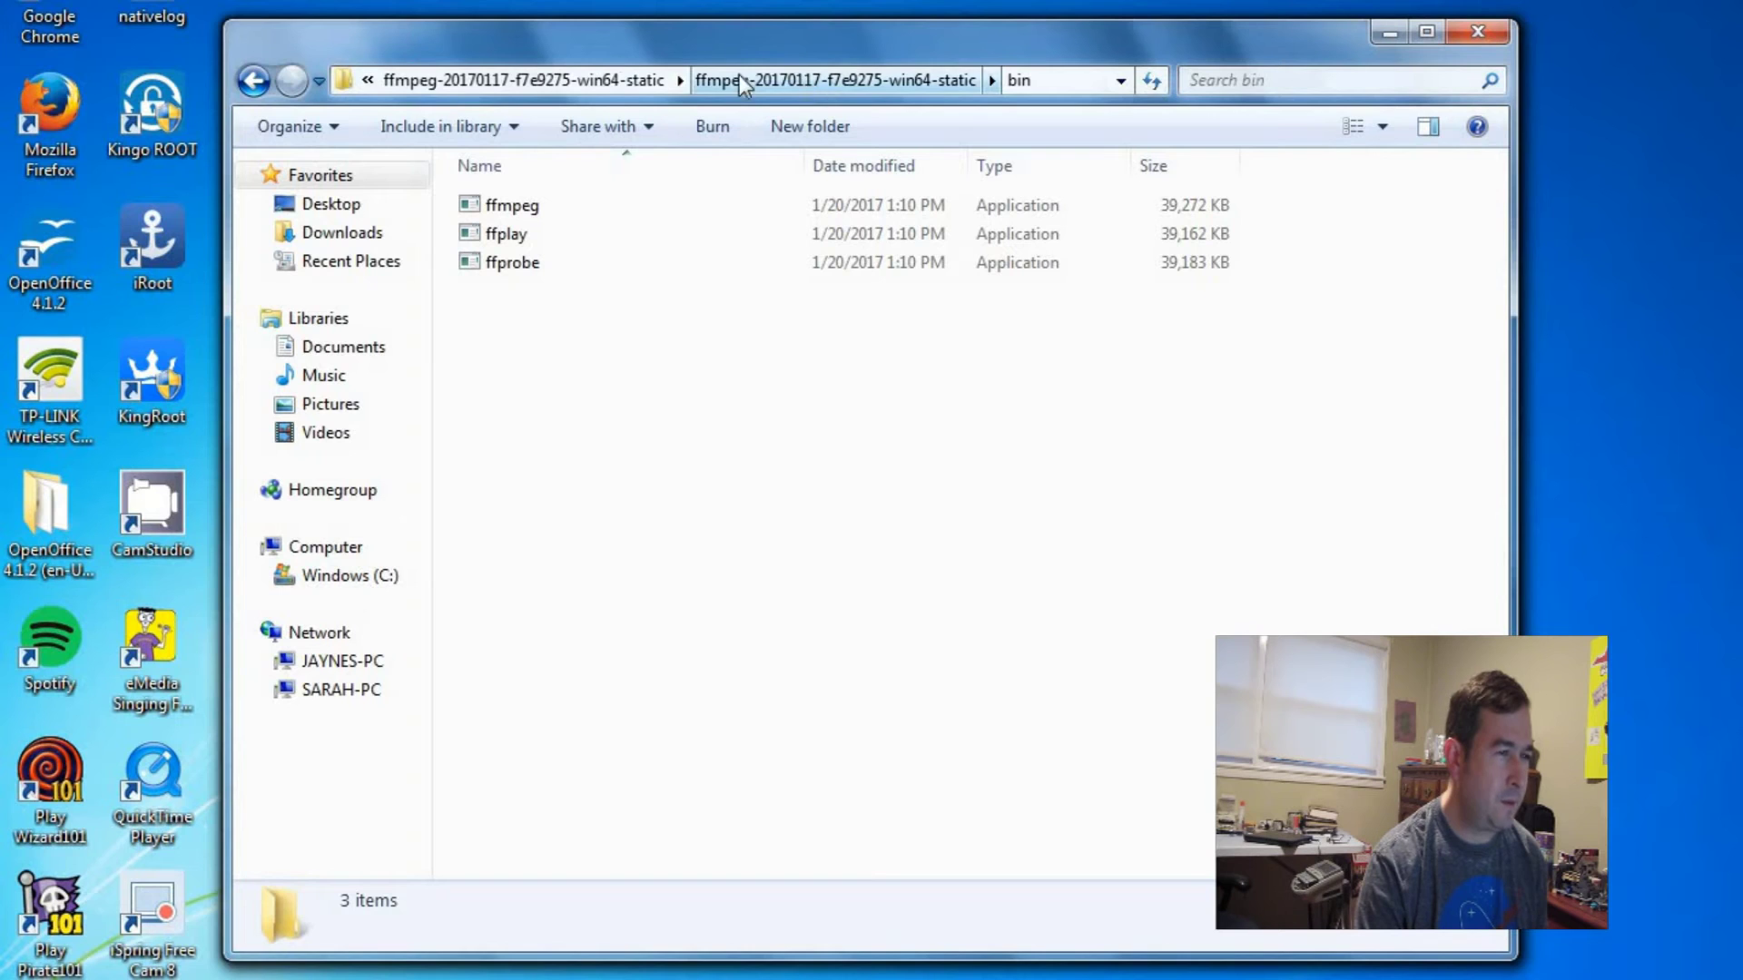
click(587, 78)
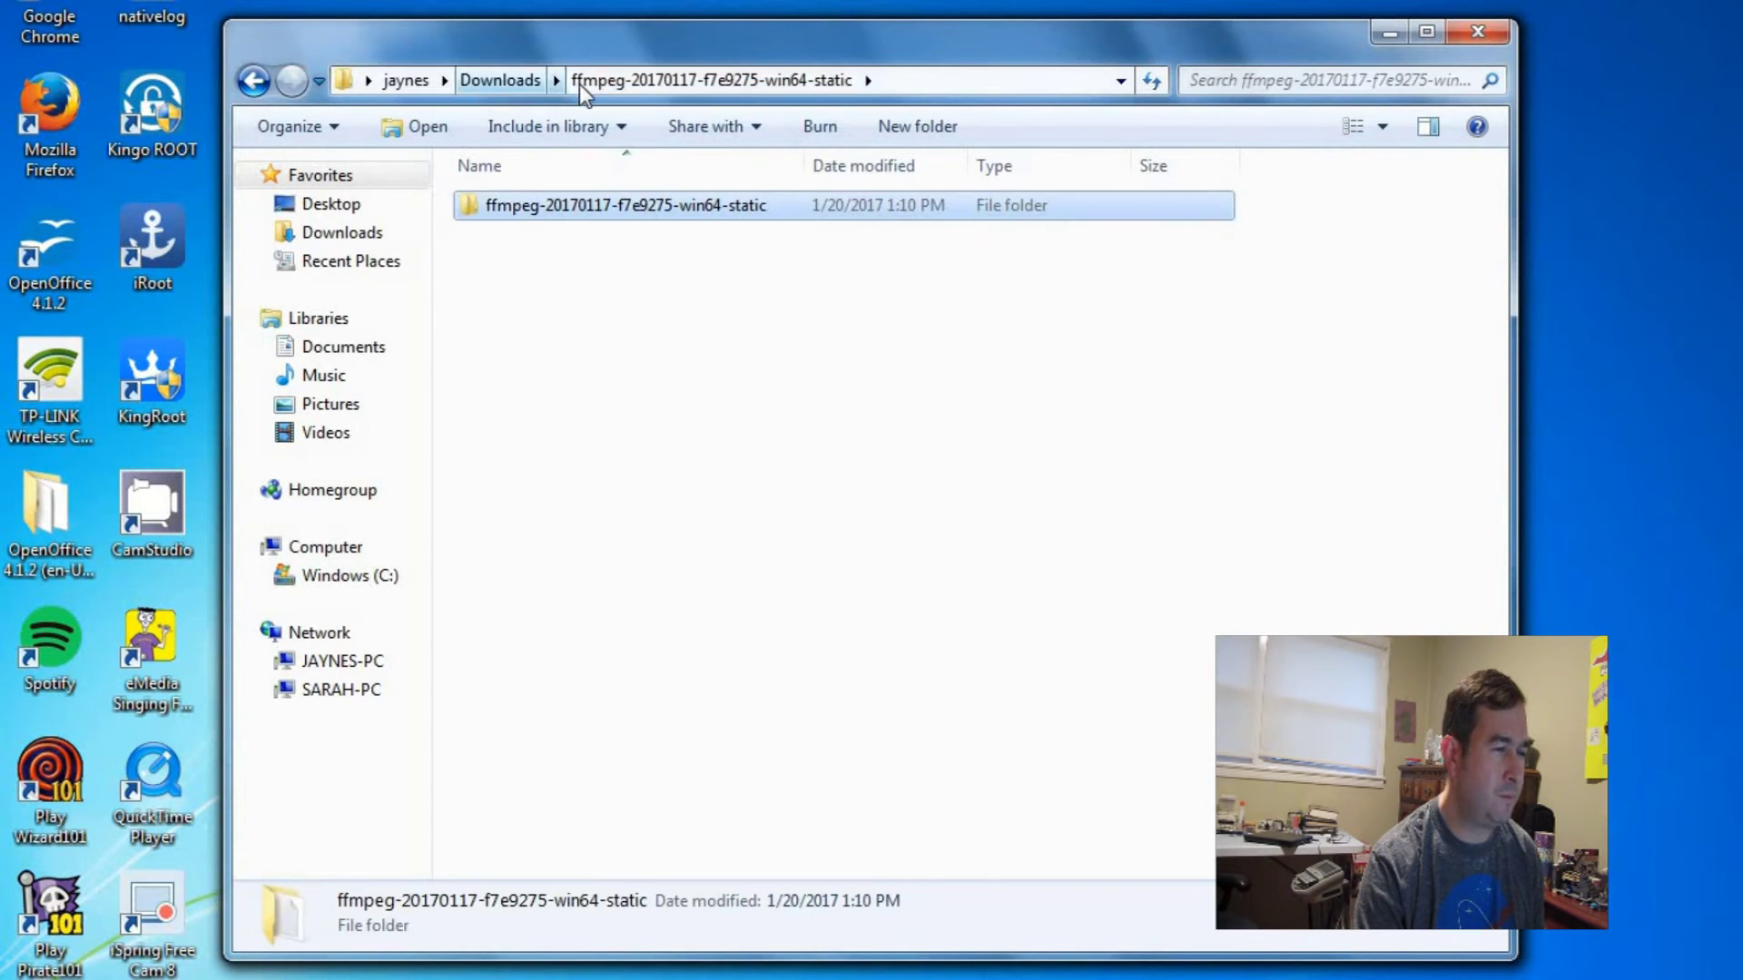
click(502, 81)
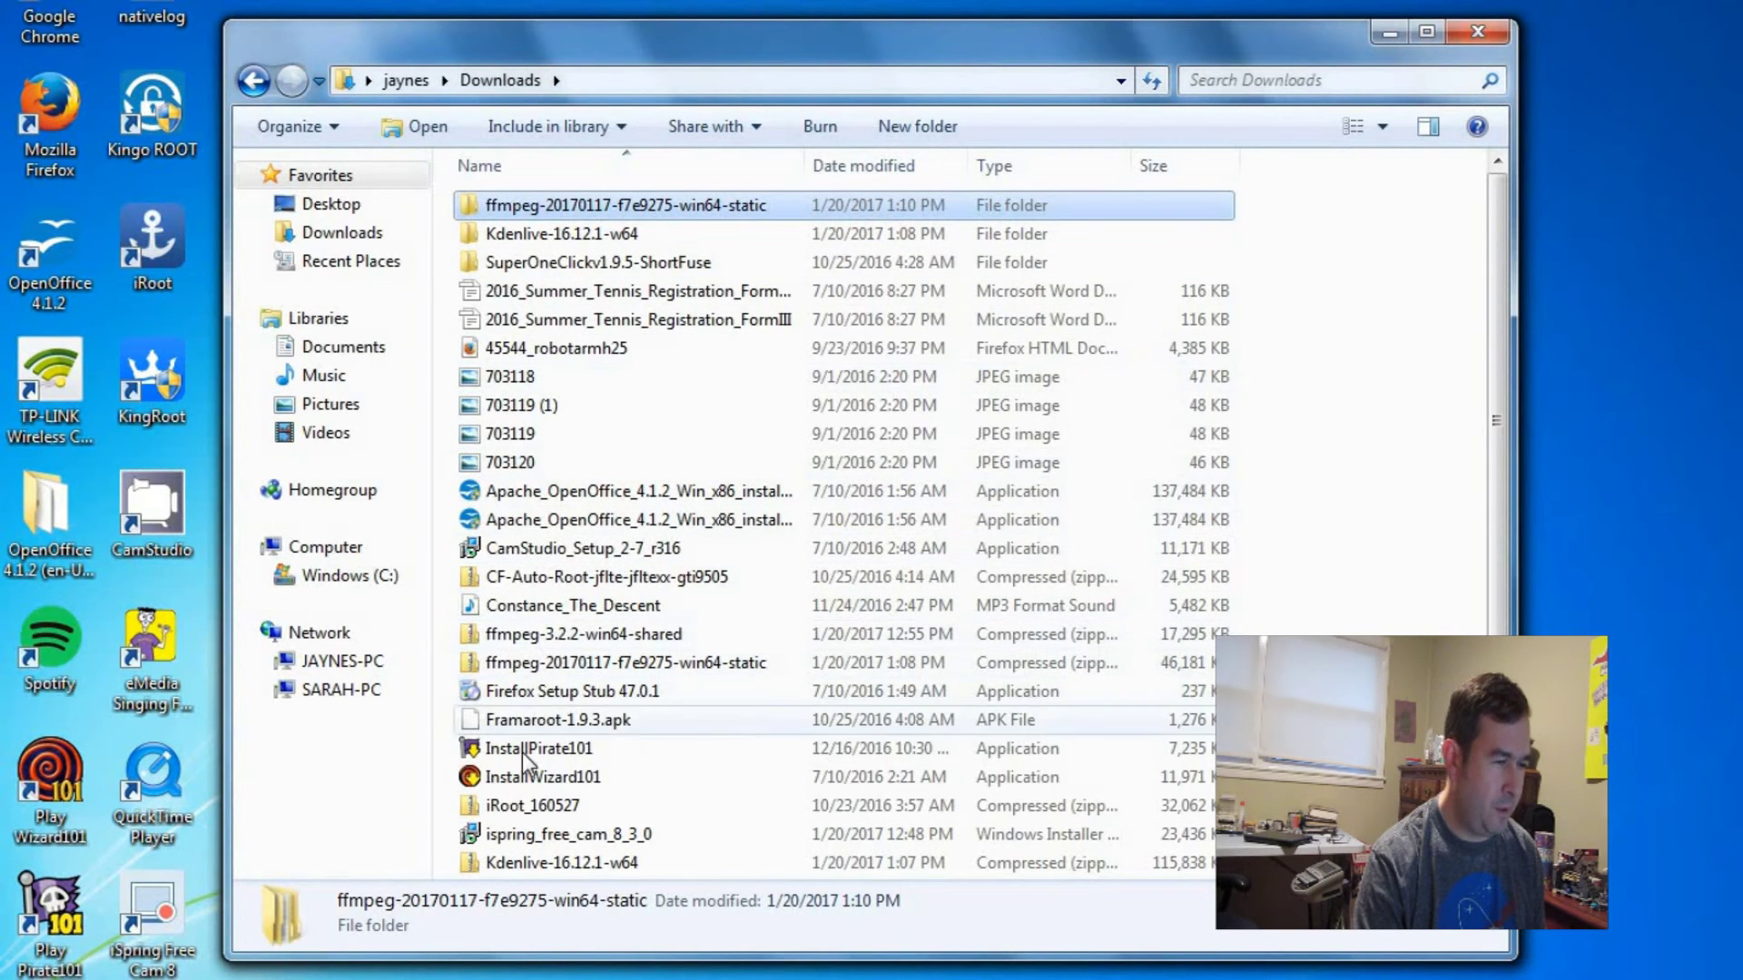
Step: Browse the bin folder inside the ffmpeg-3.2.2-win64-shared zip, then return to Downloads
double_click(473, 645)
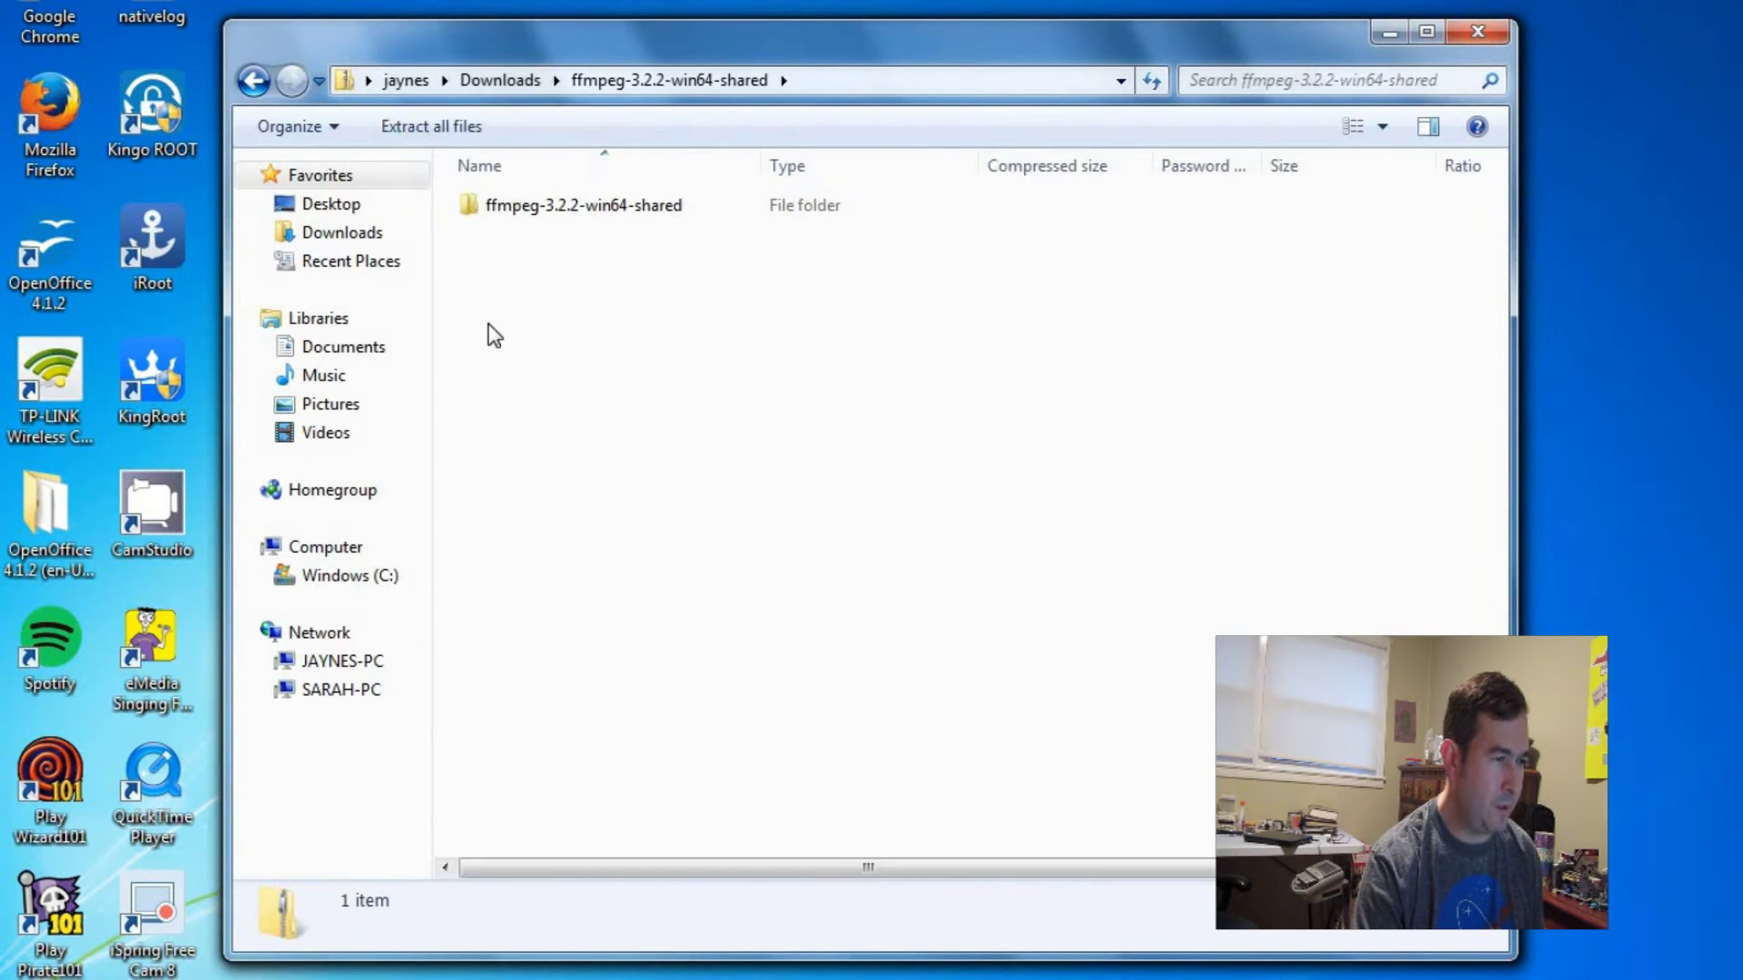
double_click(472, 209)
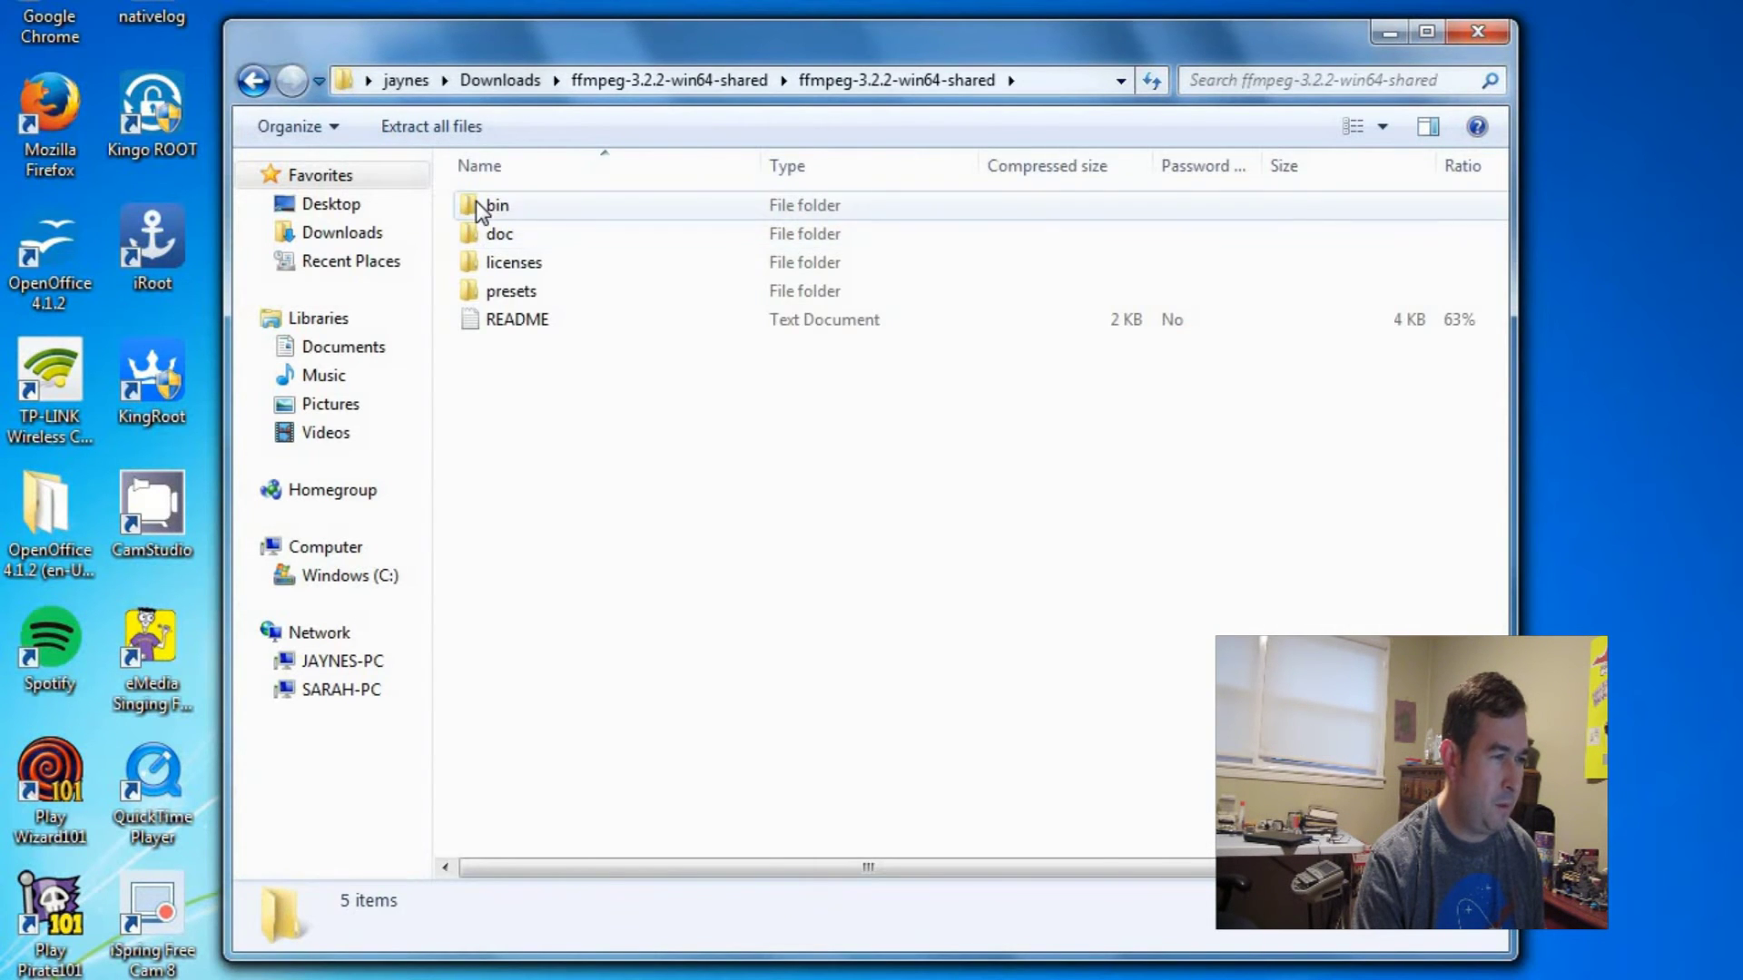
double_click(476, 201)
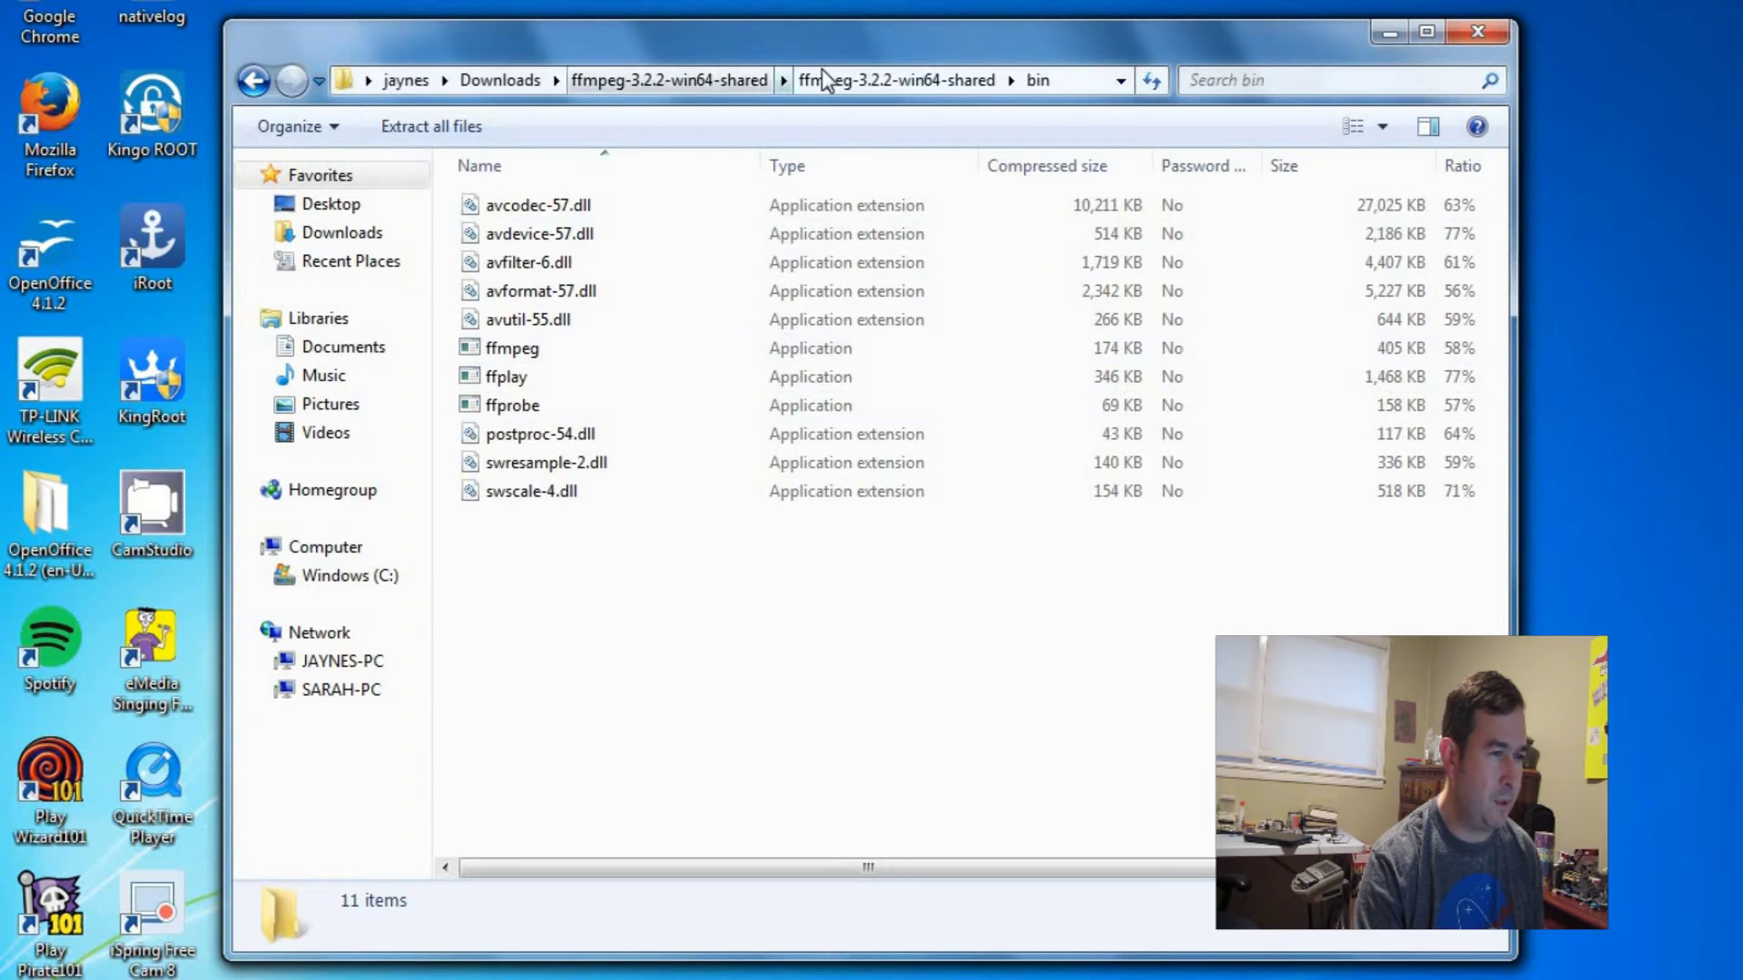
click(733, 78)
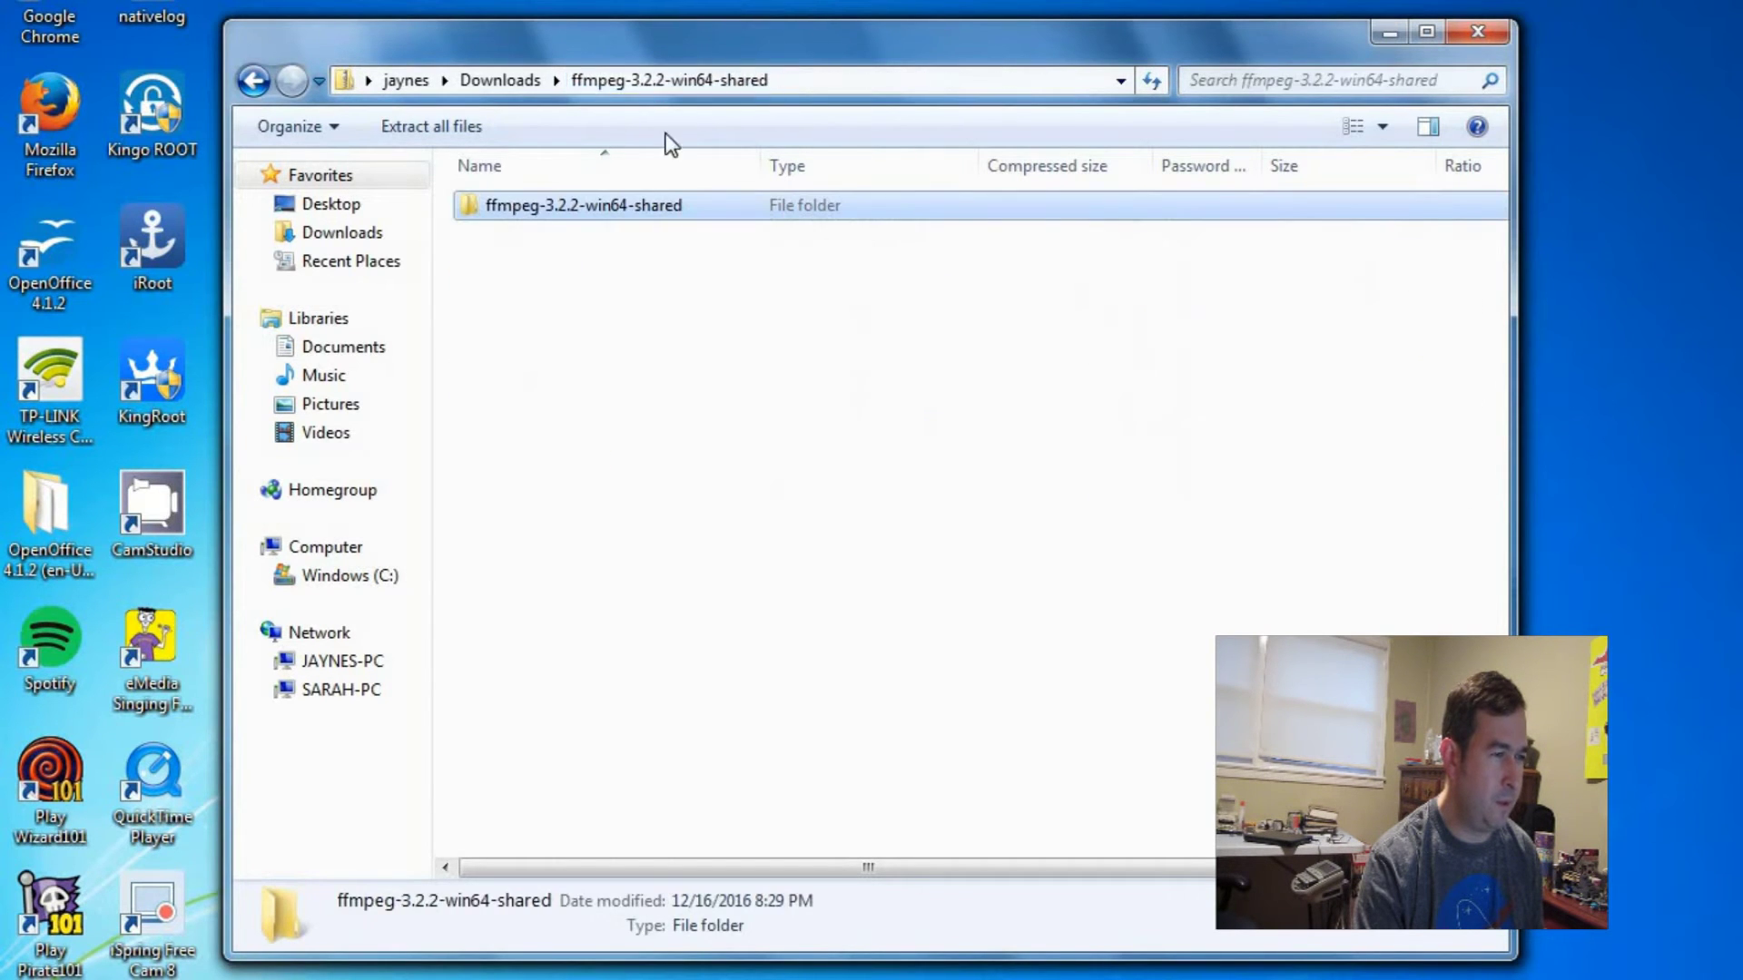
click(500, 80)
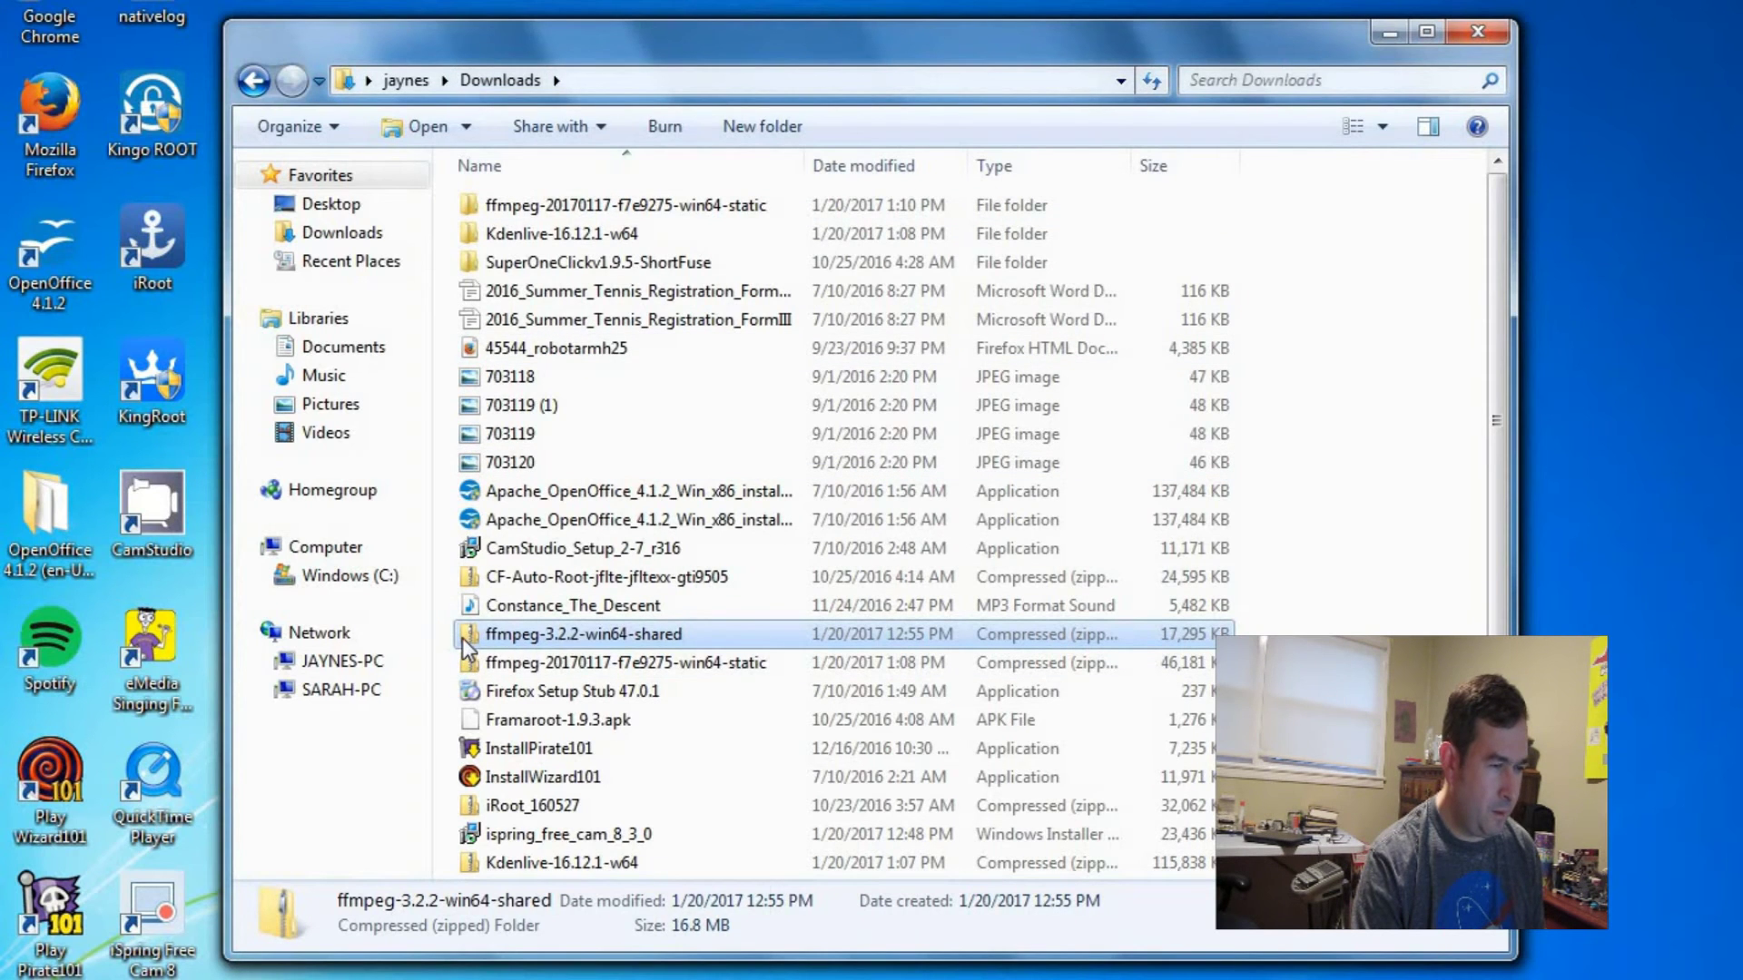
Step: Extract the ffmpeg-3.2.2-win64-shared zip into its default Downloads subfolder
right_click(461, 639)
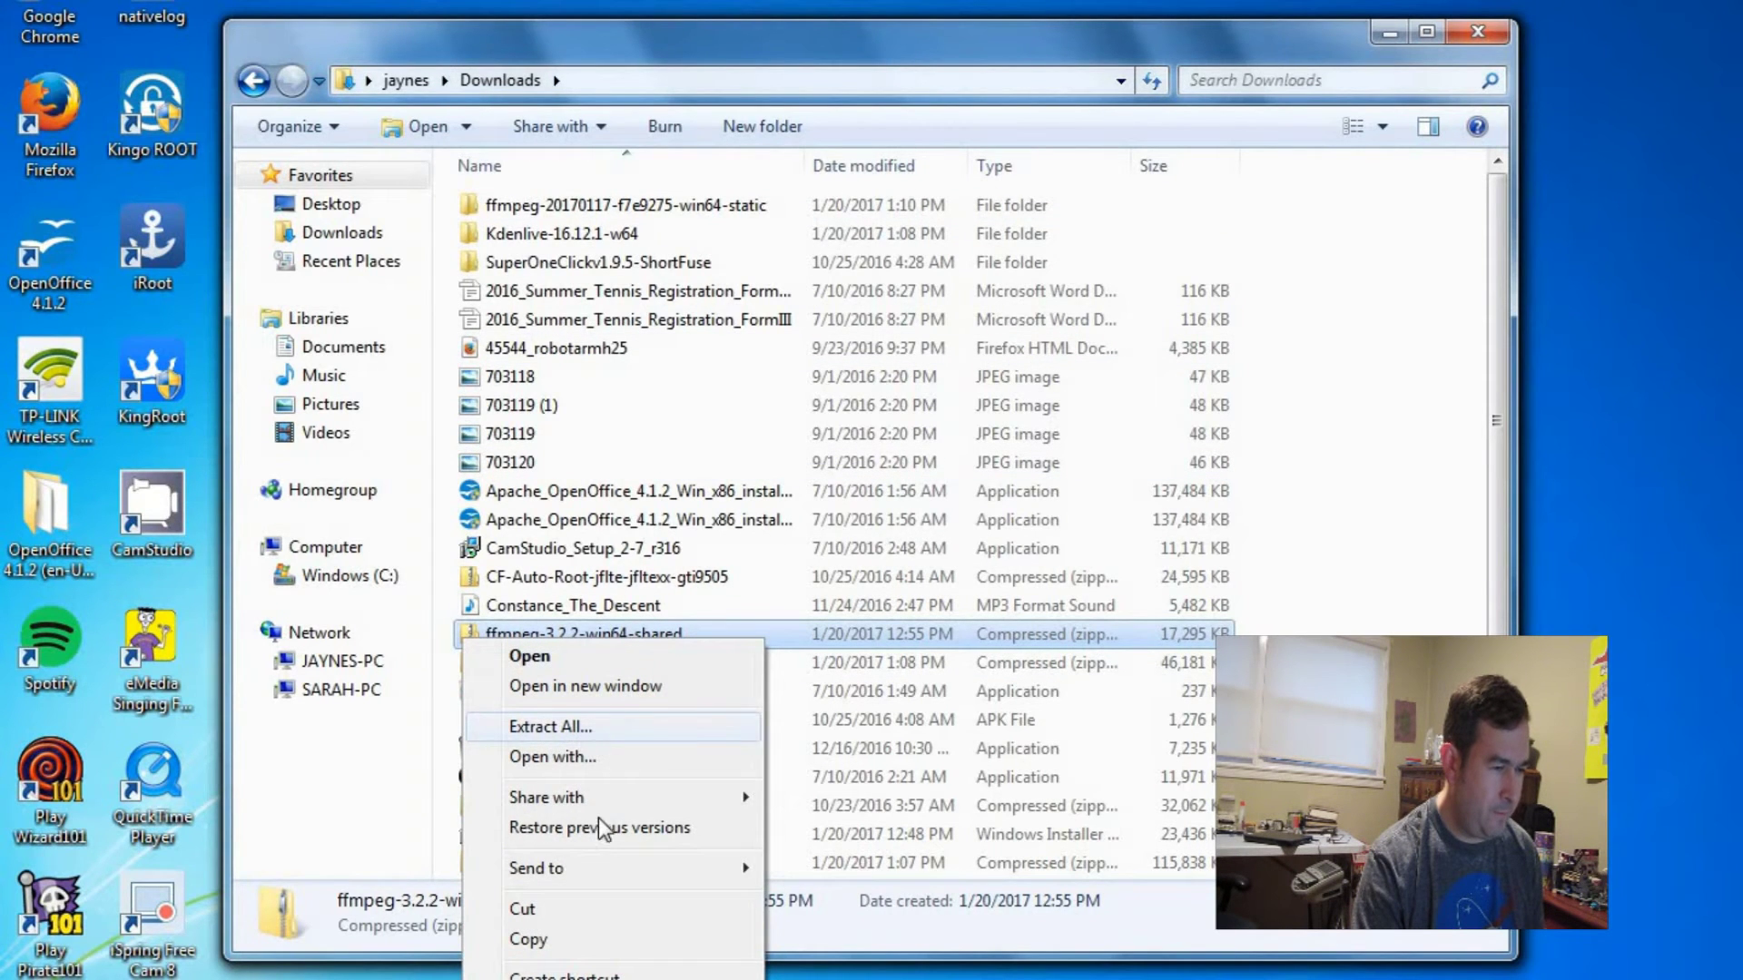
click(568, 726)
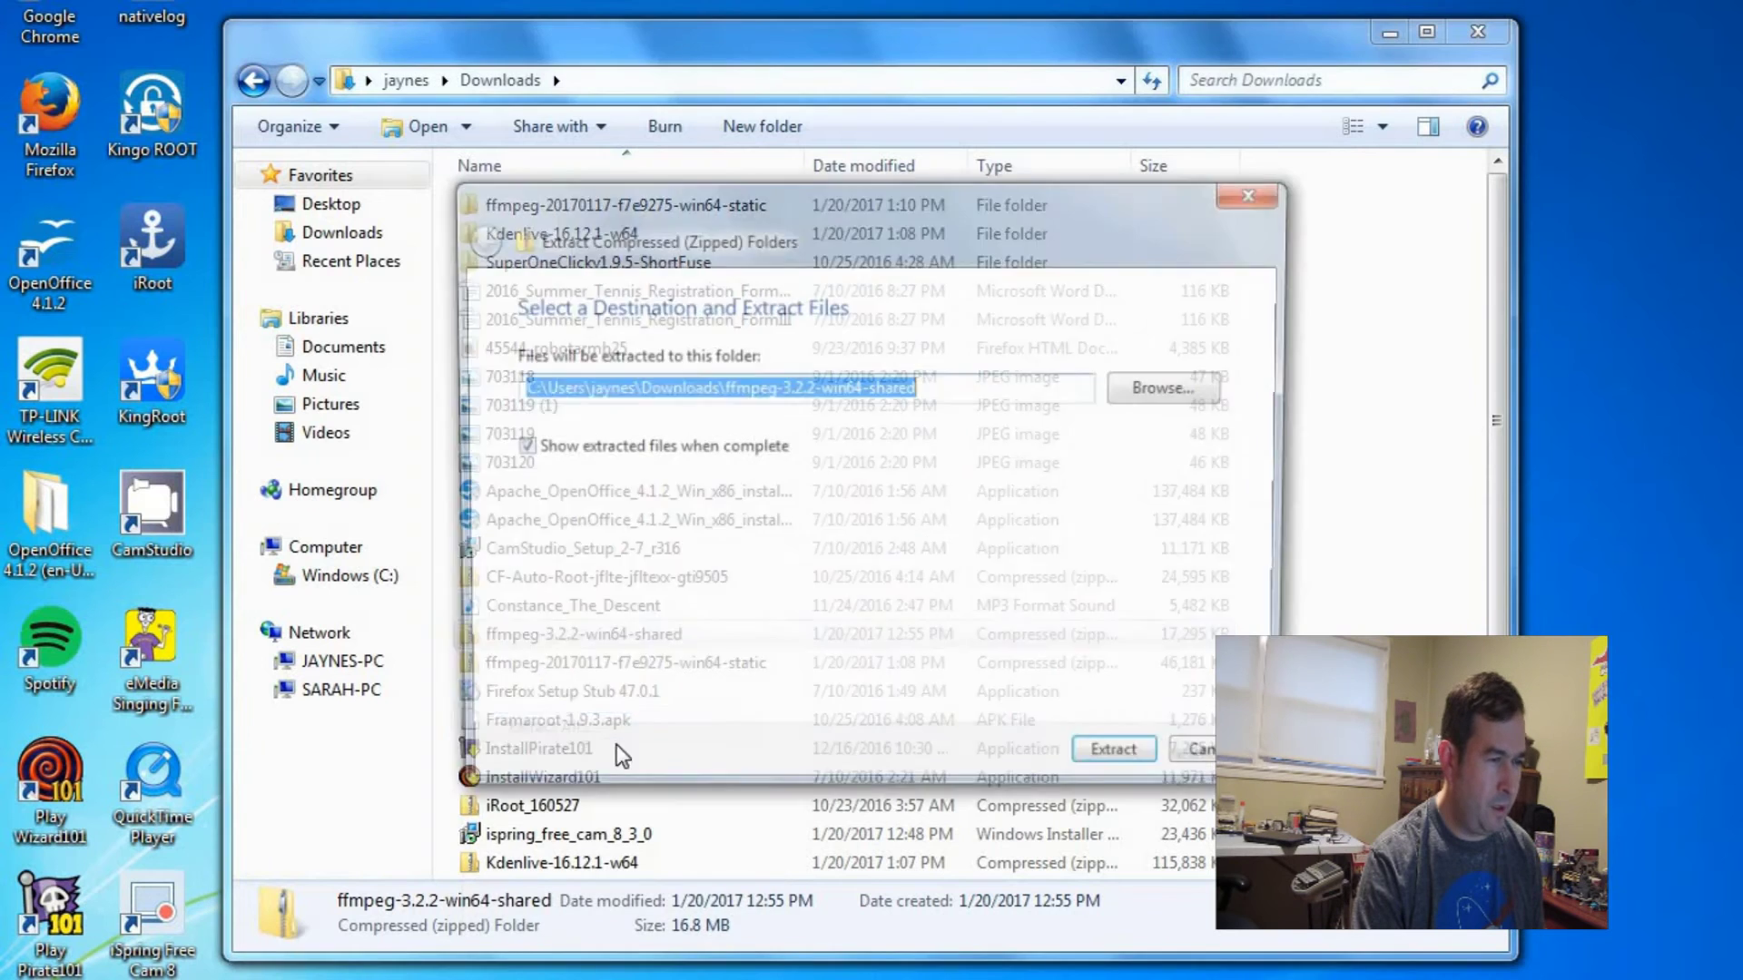
click(1126, 764)
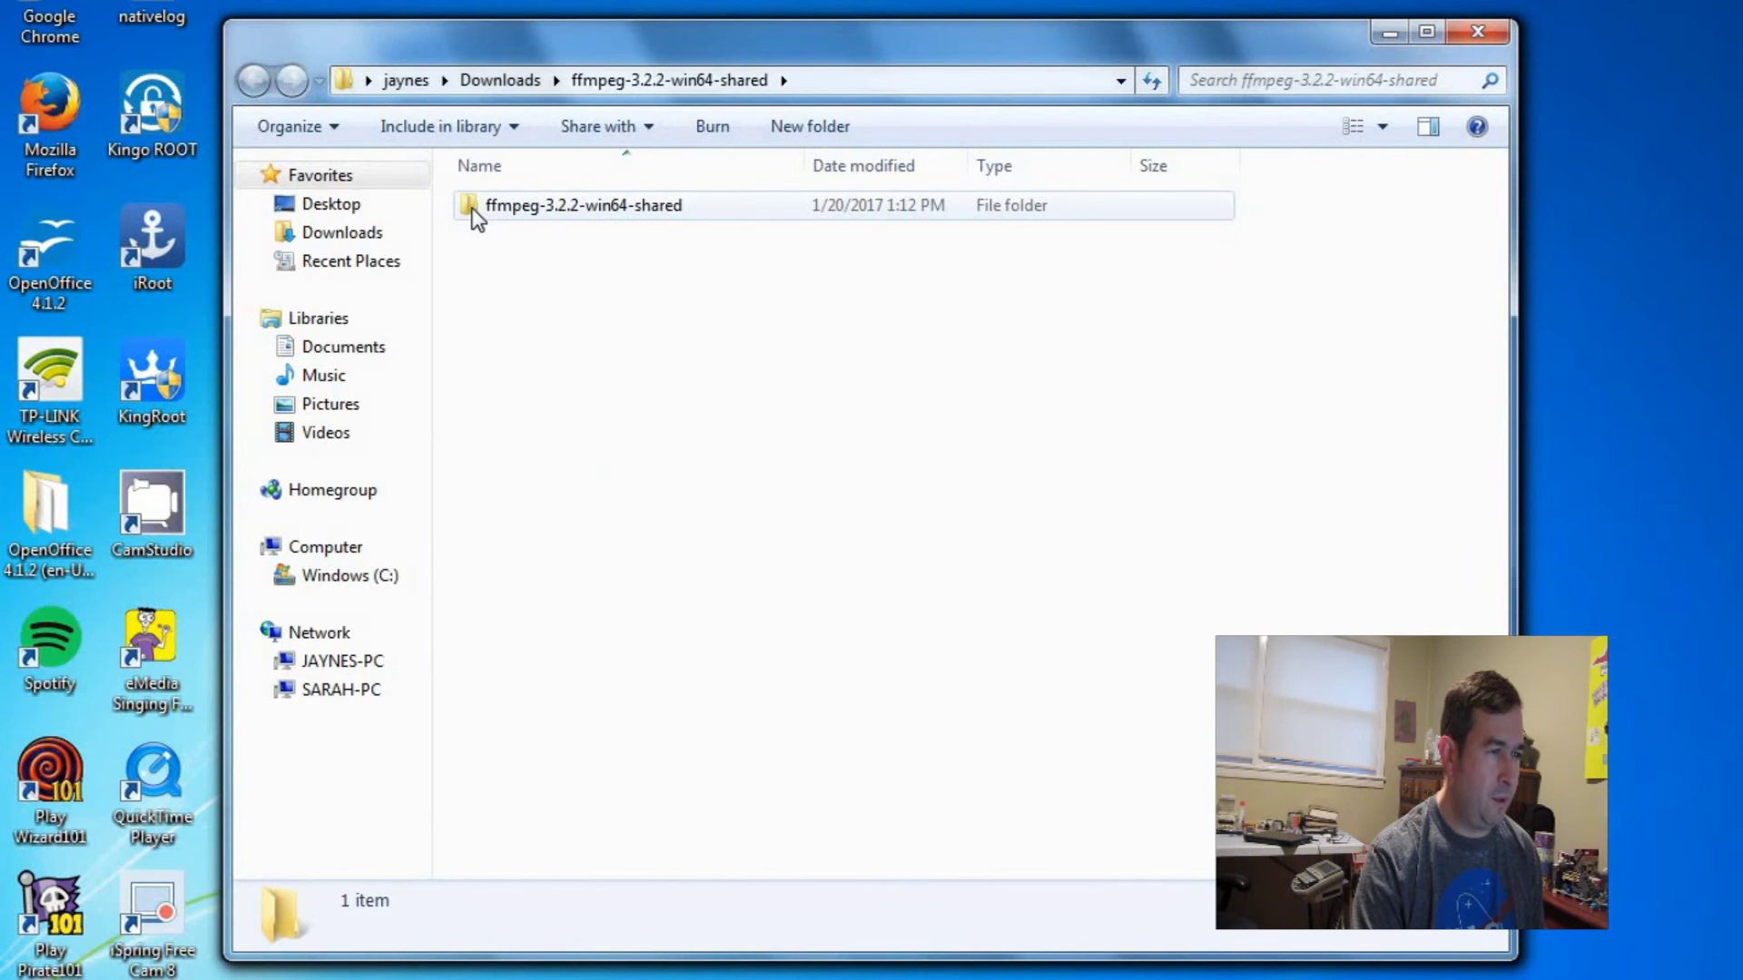
Step: Copy all eleven files from the ffmpeg-3.2.2-win64-shared bin folder
click(494, 80)
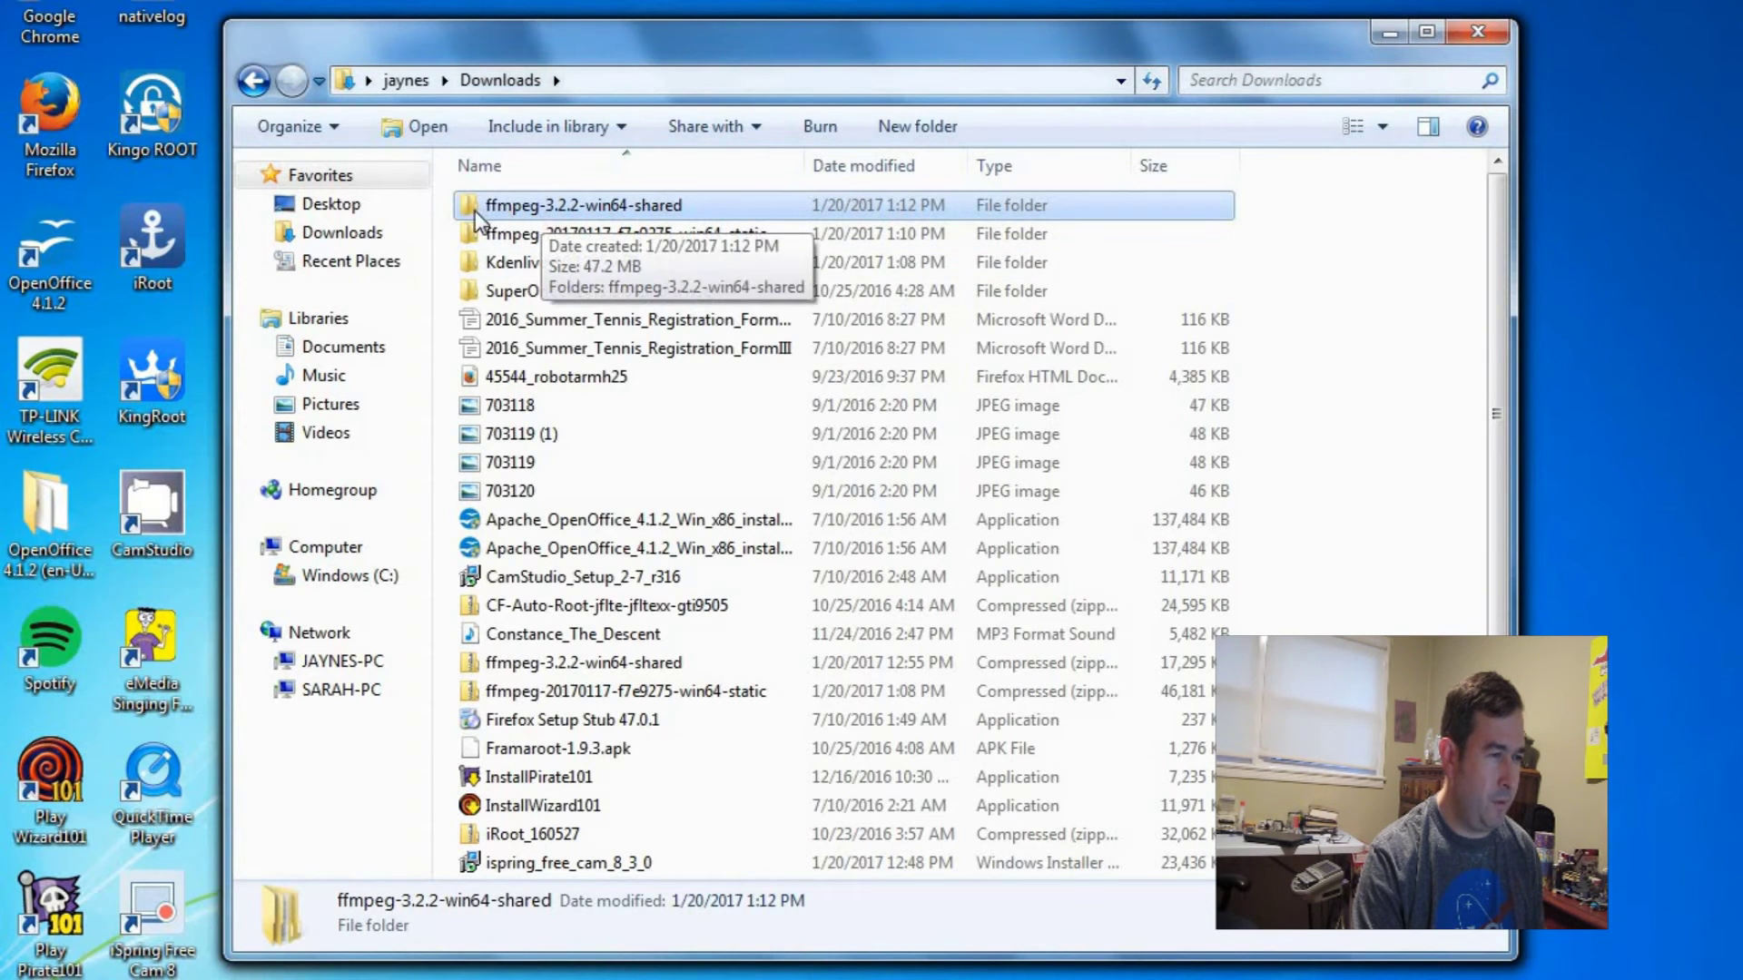
double_click(470, 205)
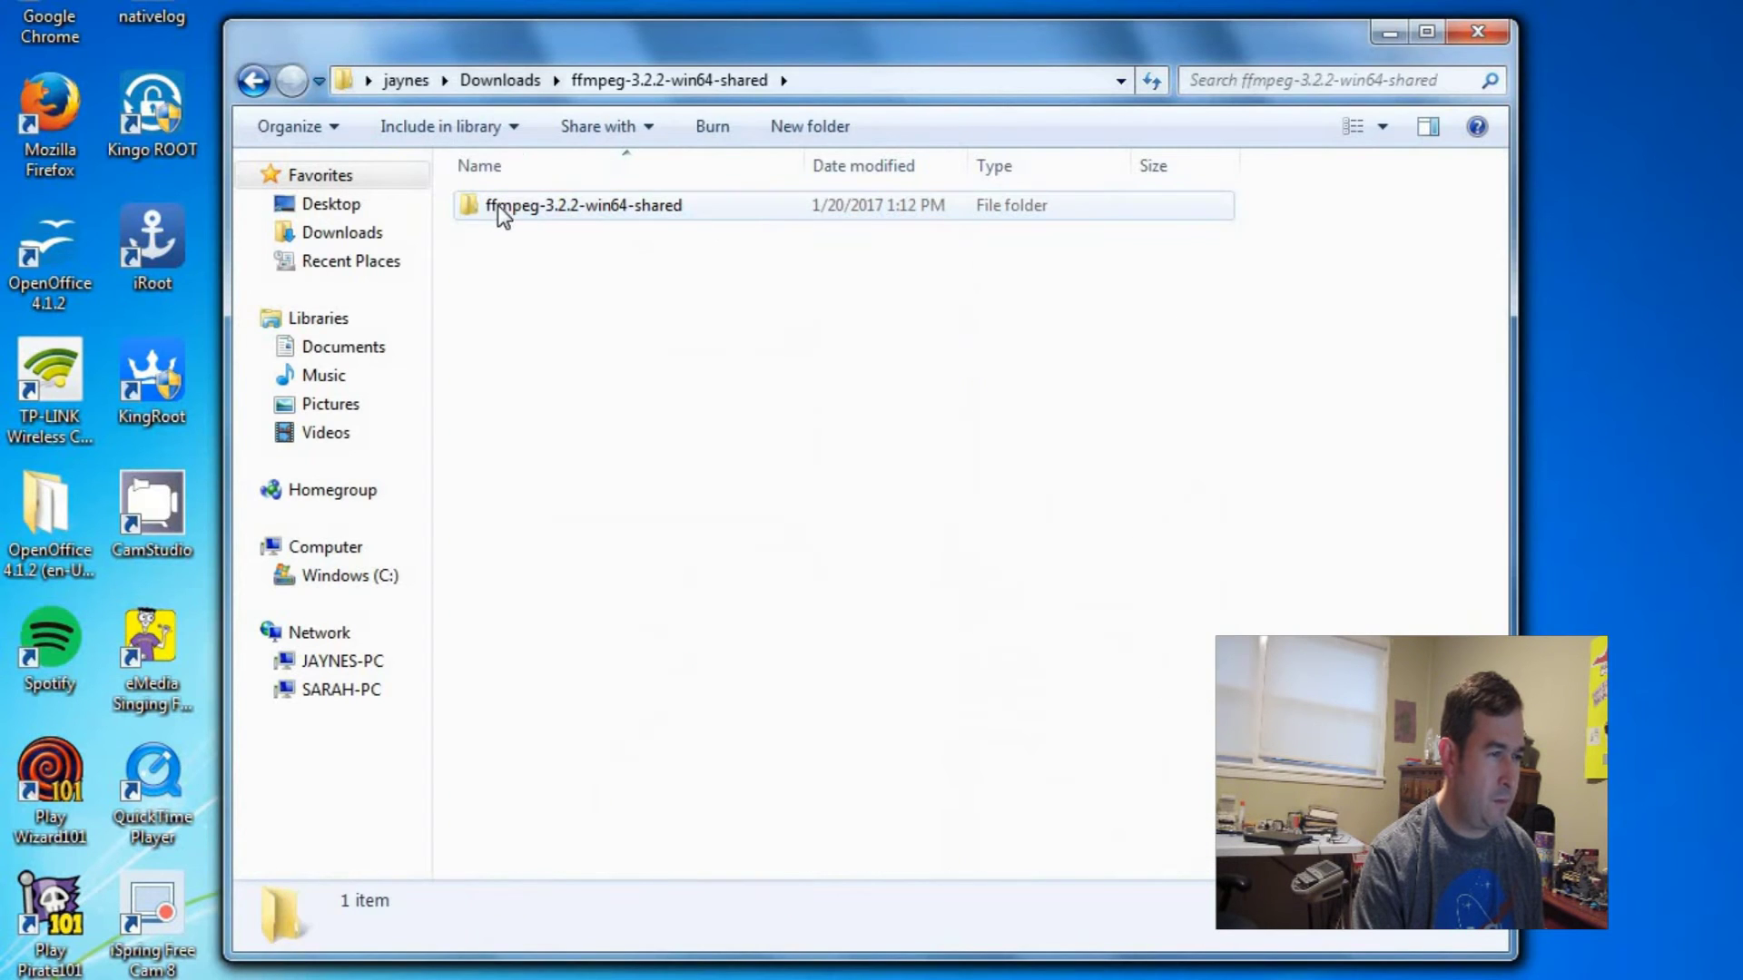
double_click(467, 207)
double_click(467, 211)
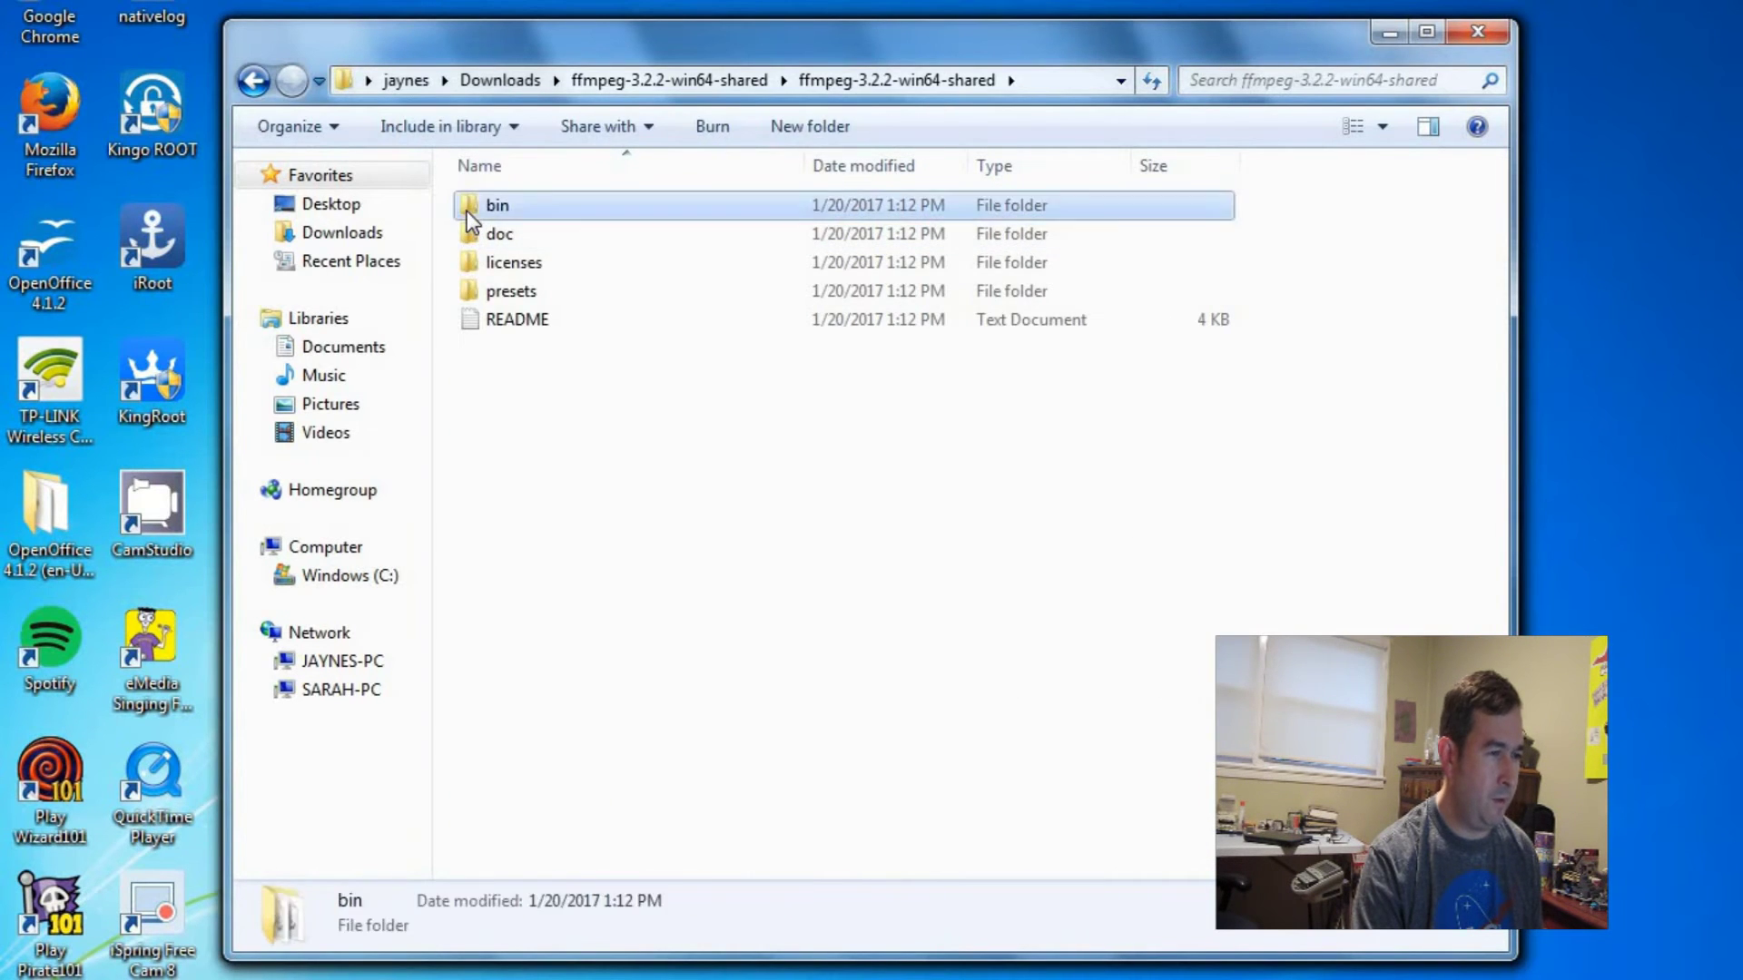
drag(626, 503, 459, 187)
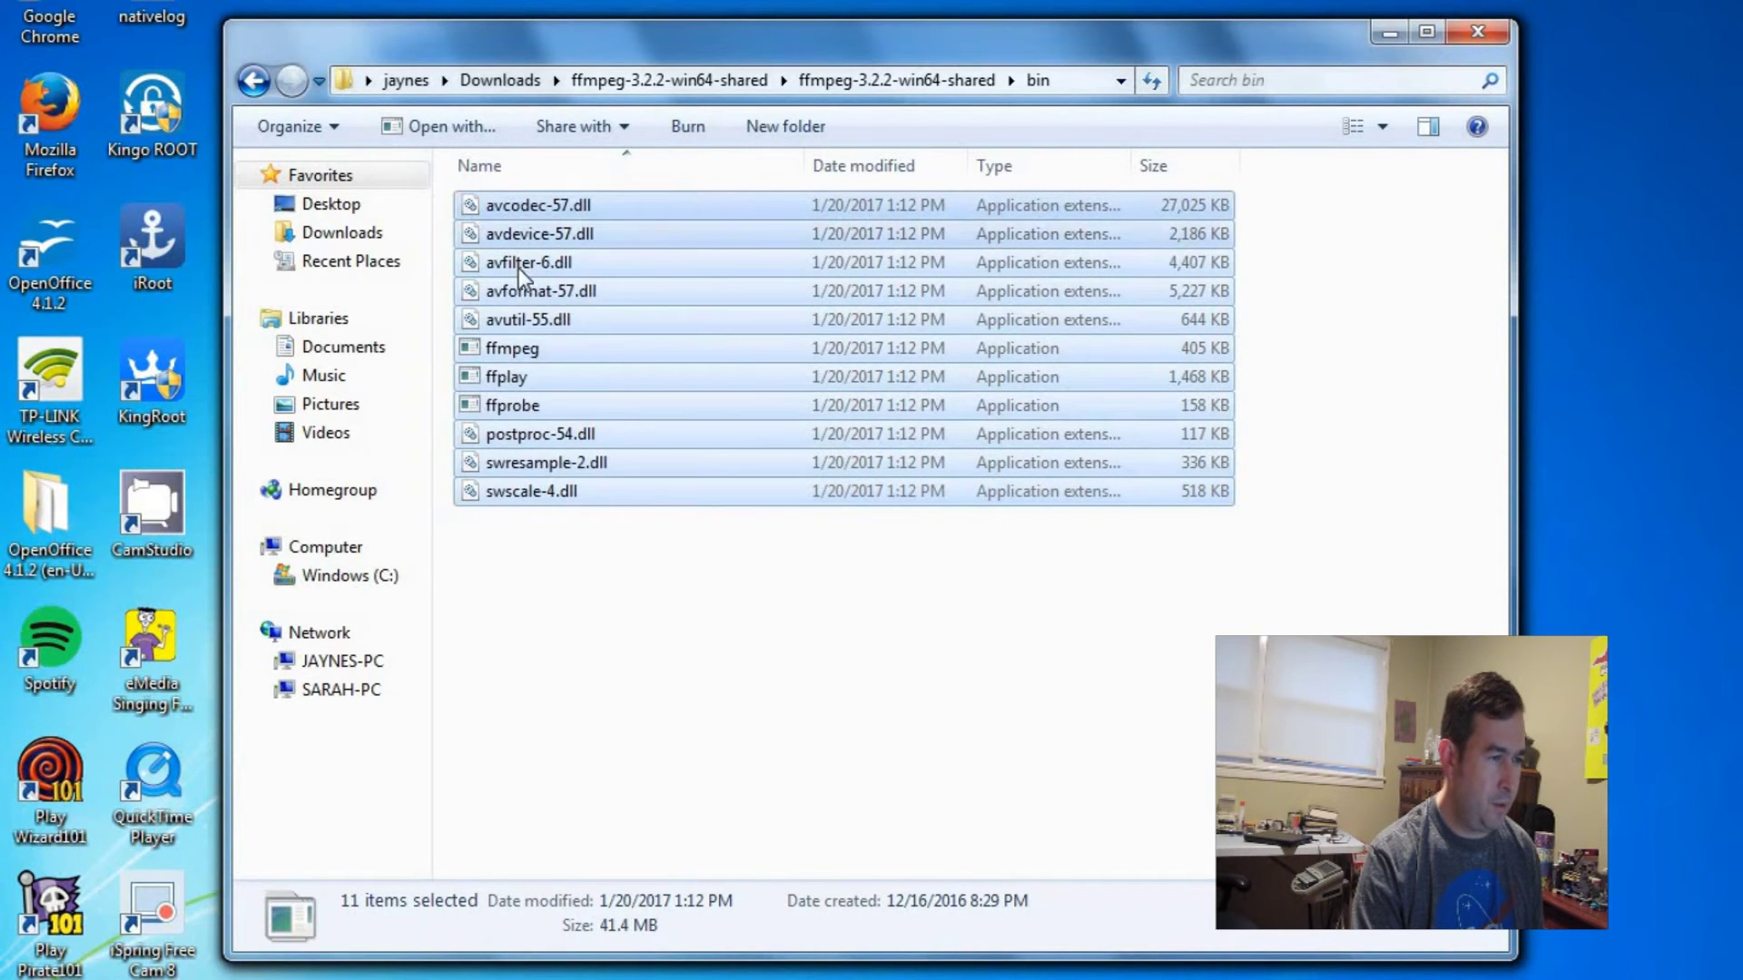
right_click(530, 342)
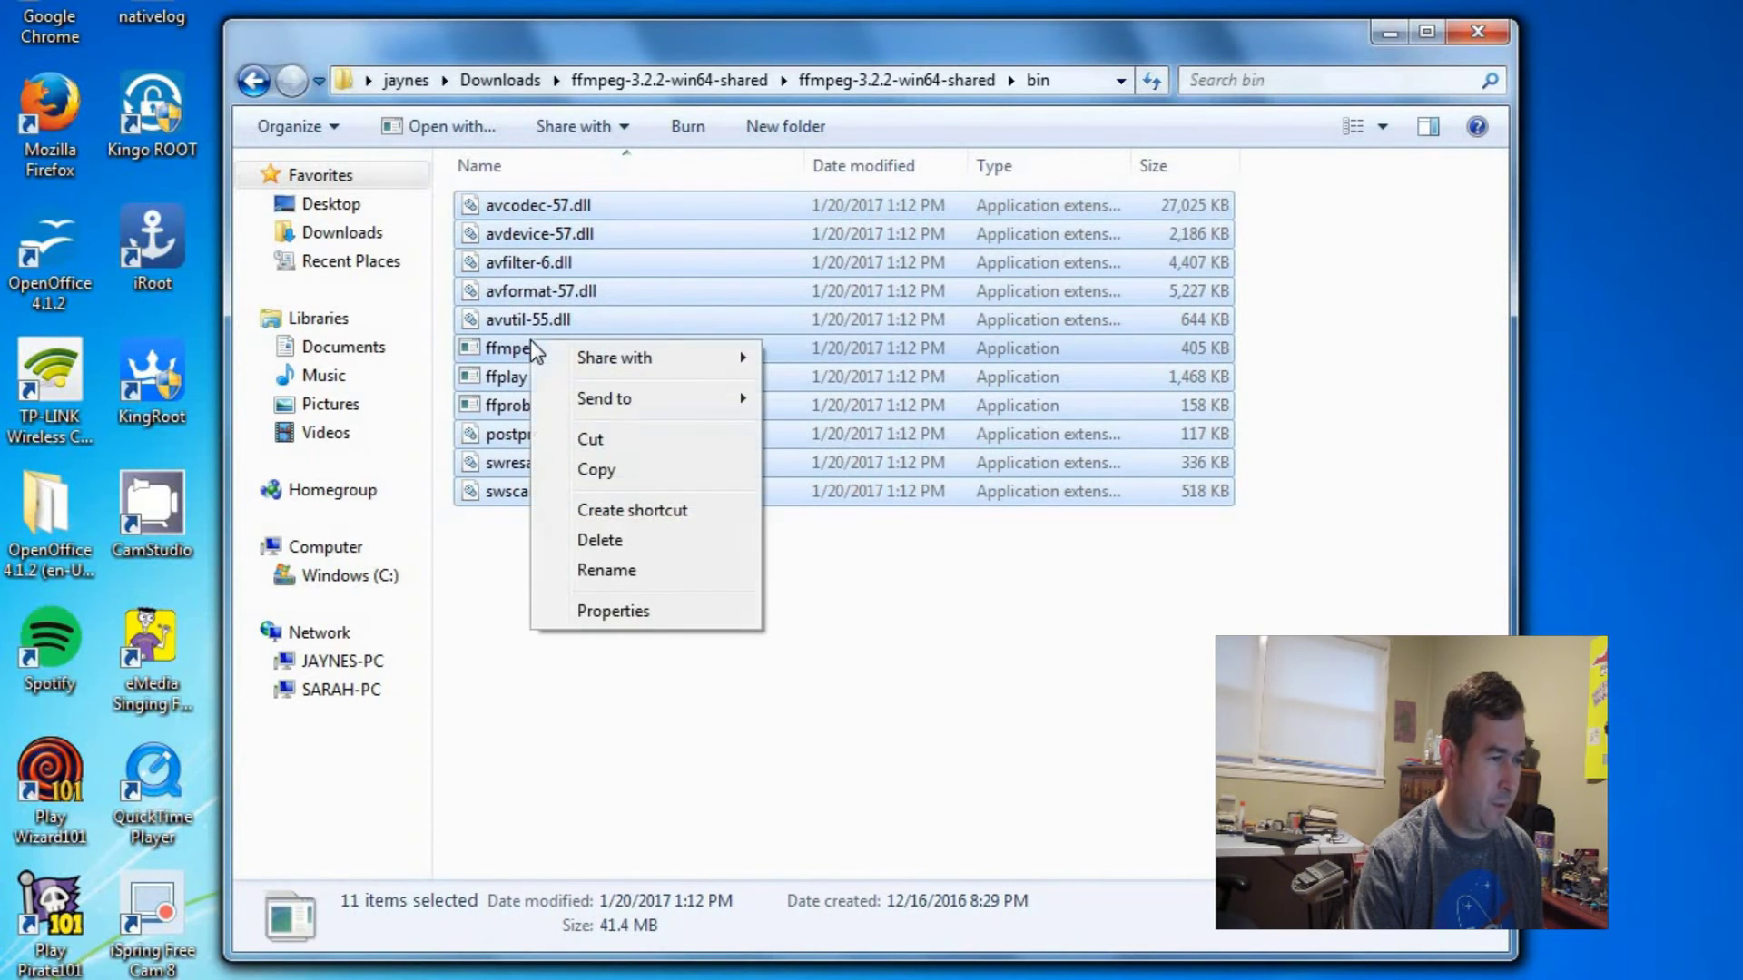
click(606, 472)
Step: Paste the ffmpeg files into Kdenlive-16.12.1-w64\kdenlive-windows, then go up one folder
click(483, 80)
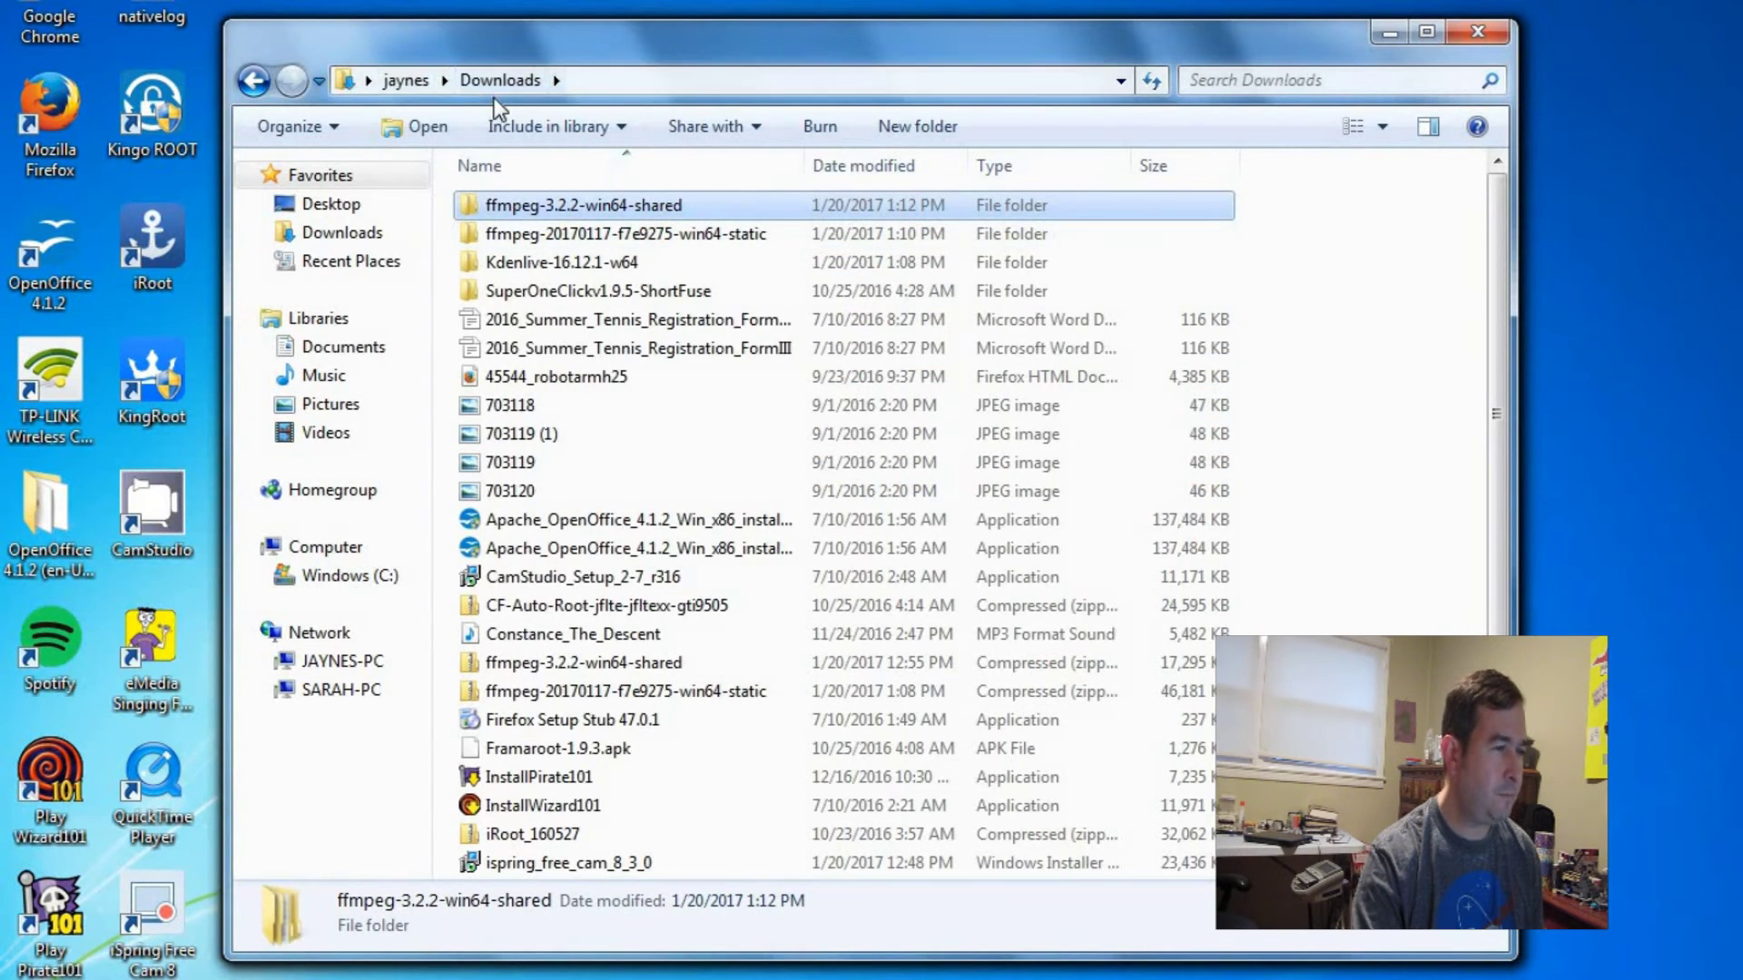
double_click(476, 265)
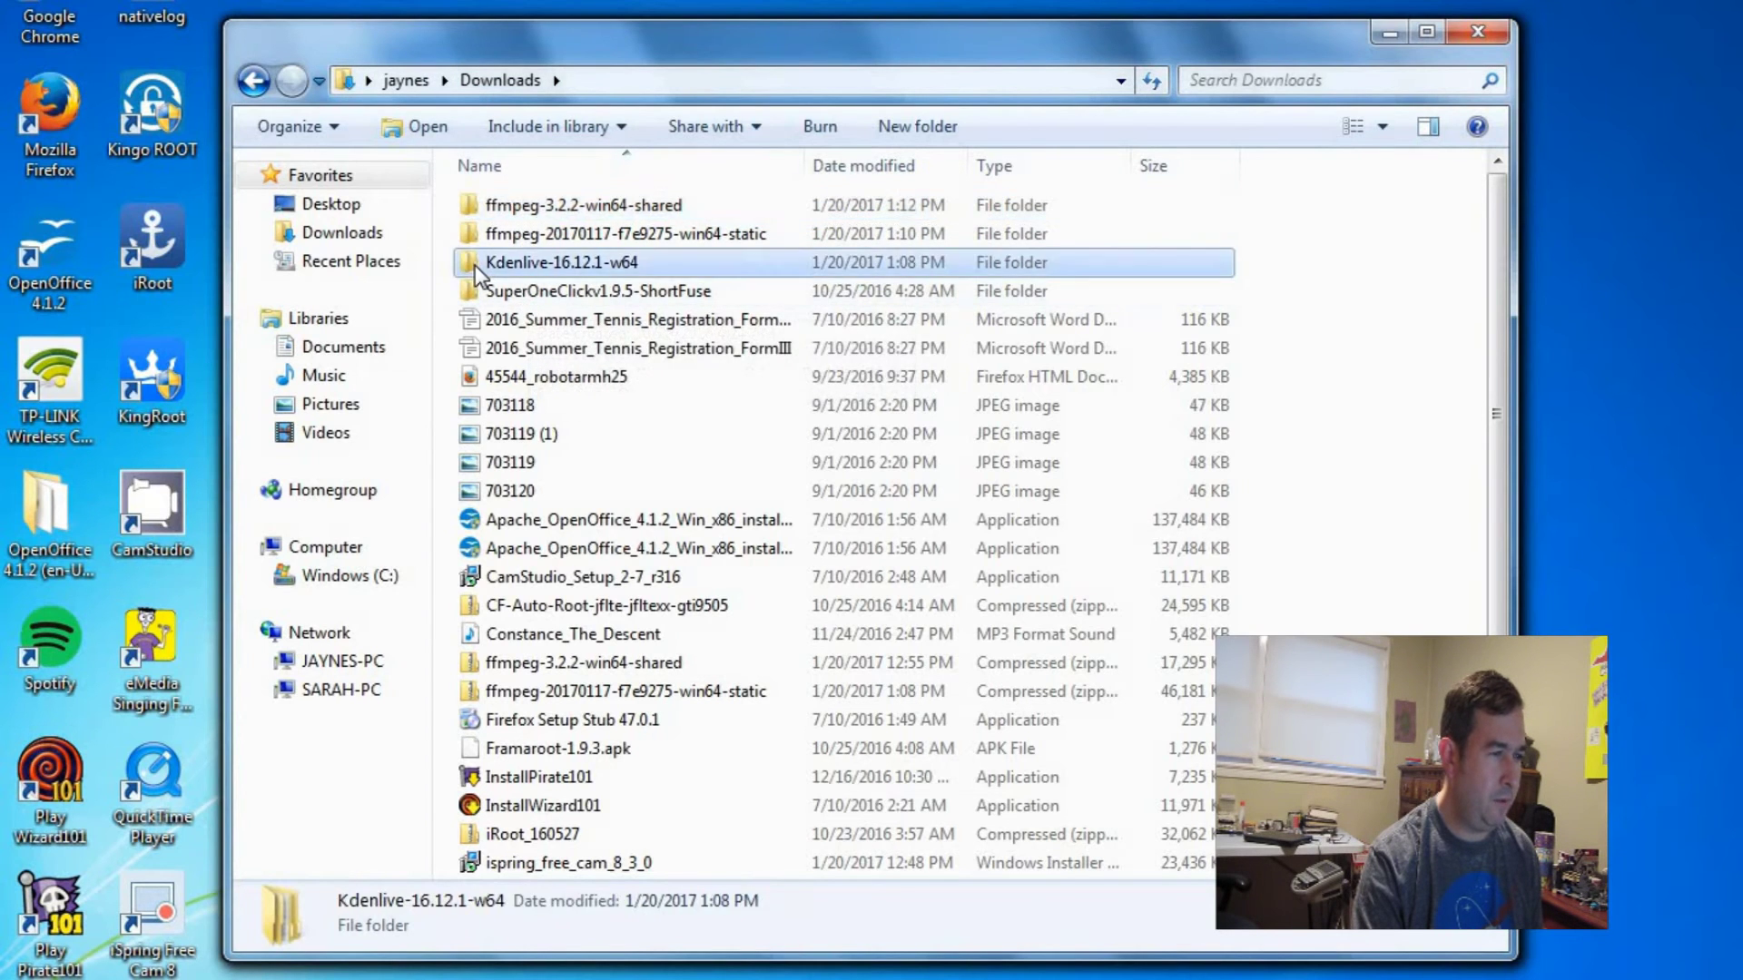
double_click(478, 205)
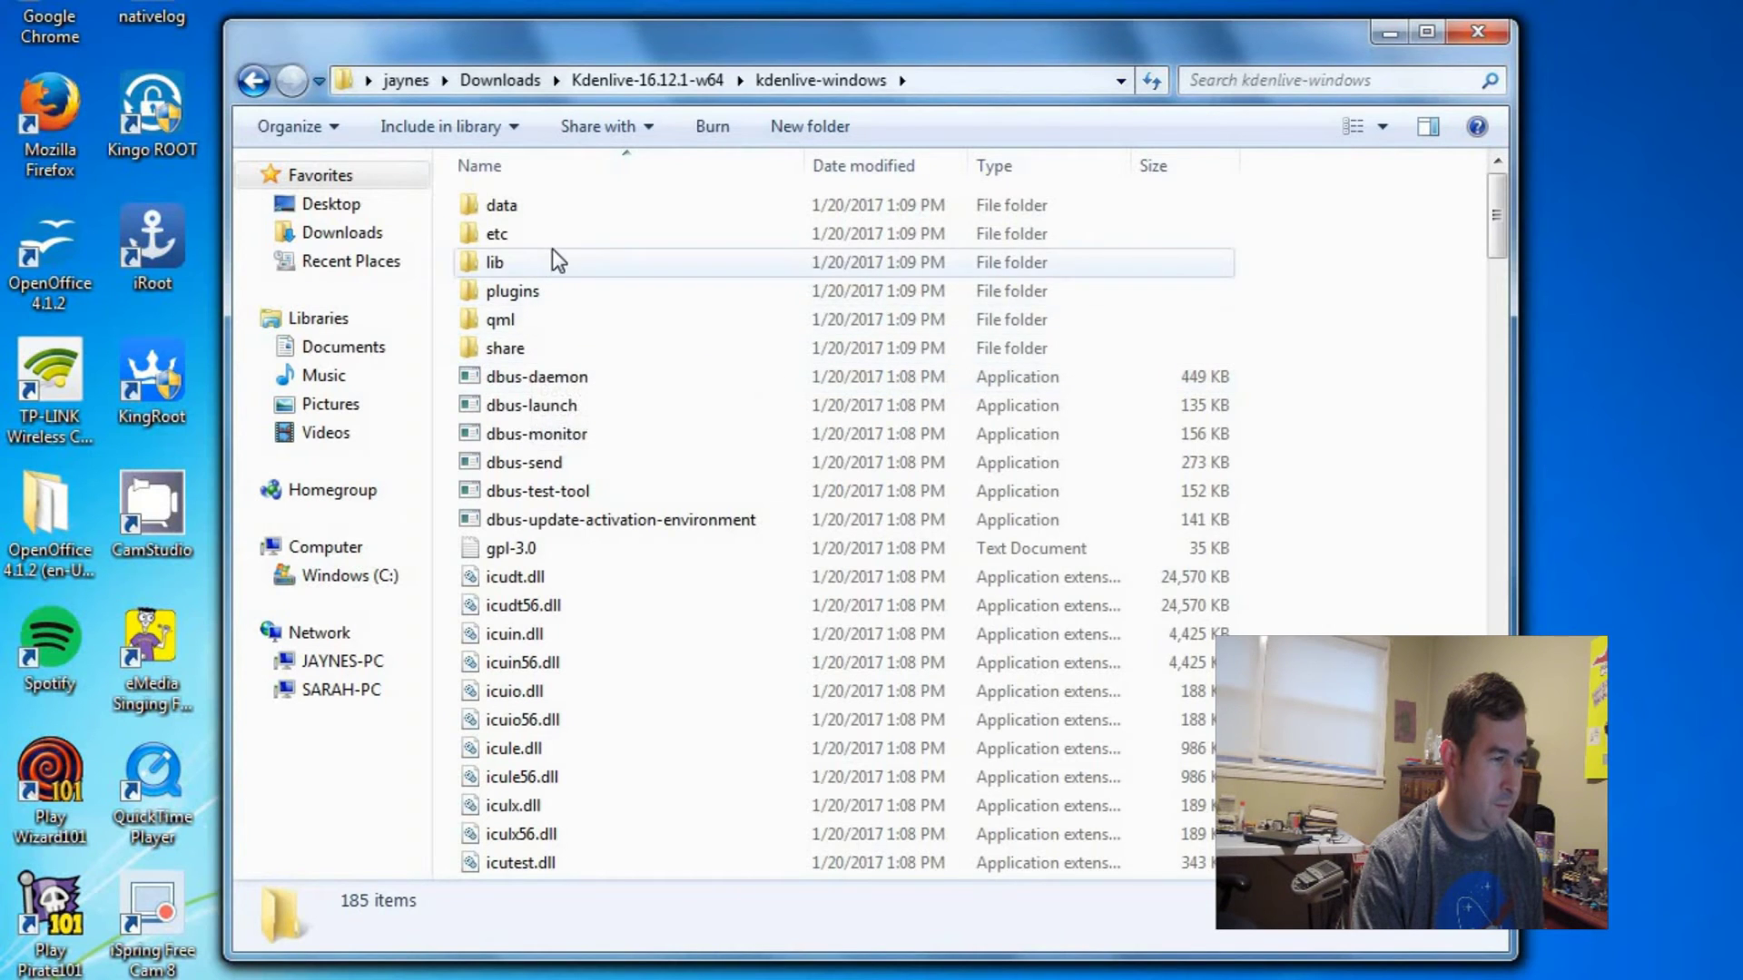
scroll(552, 251, down, 1)
scroll(552, 251, up, 1)
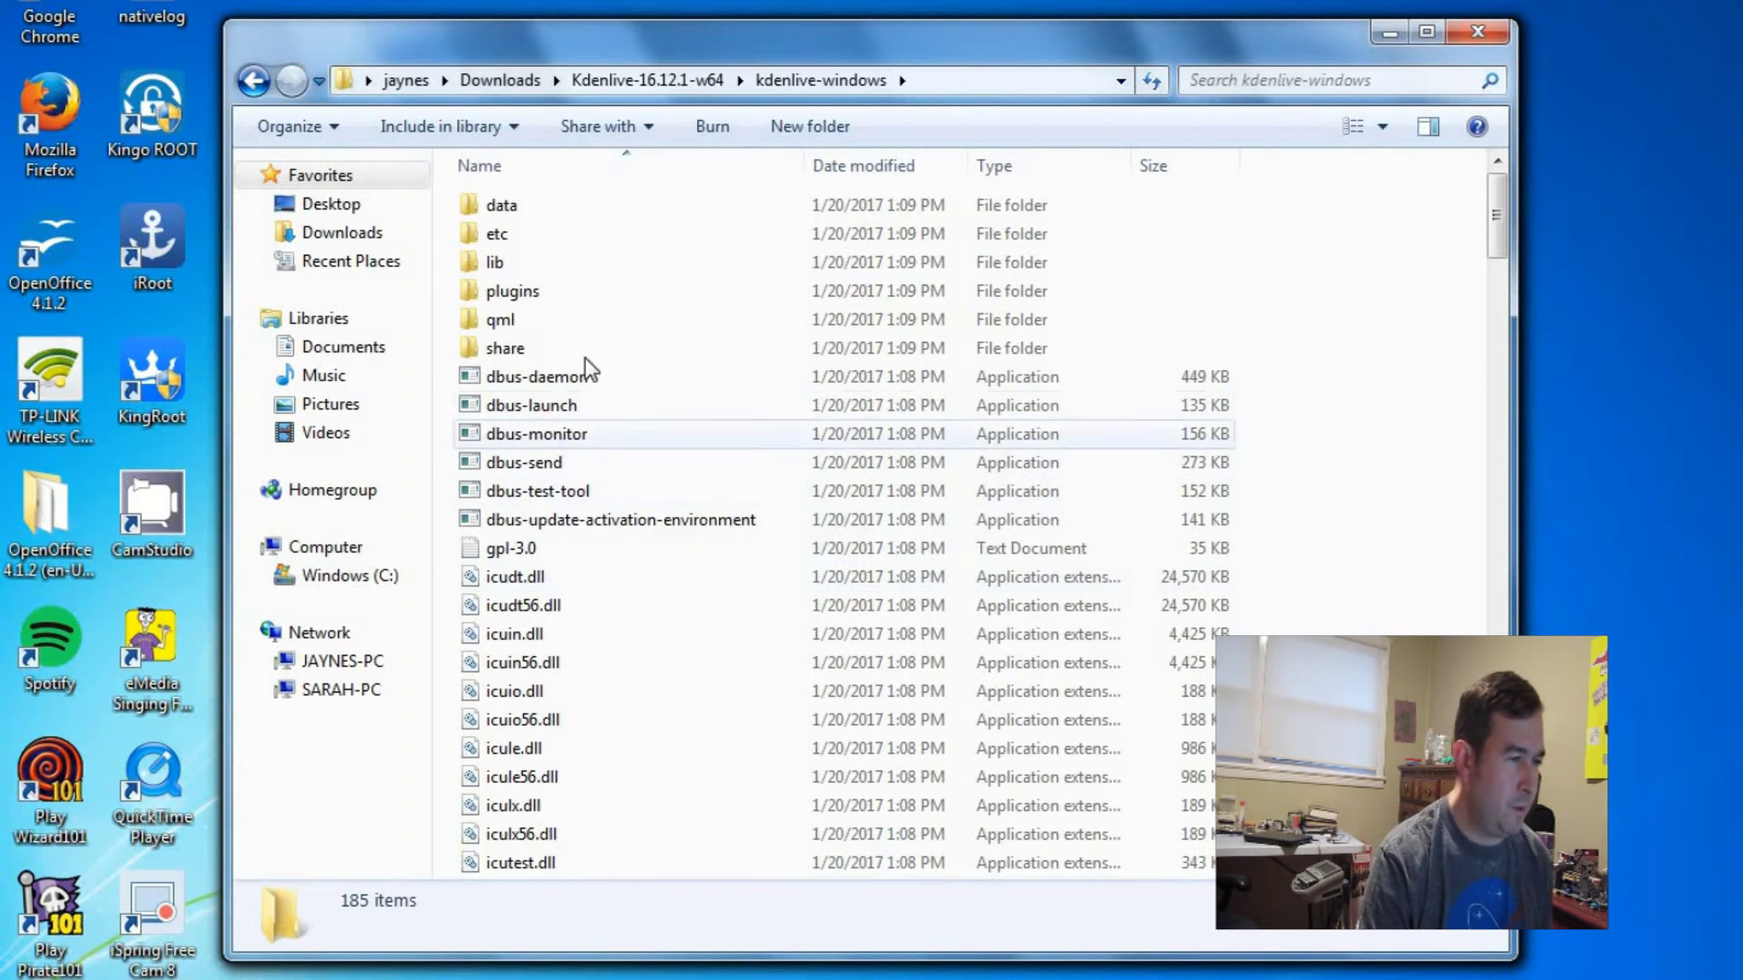
right_click(676, 703)
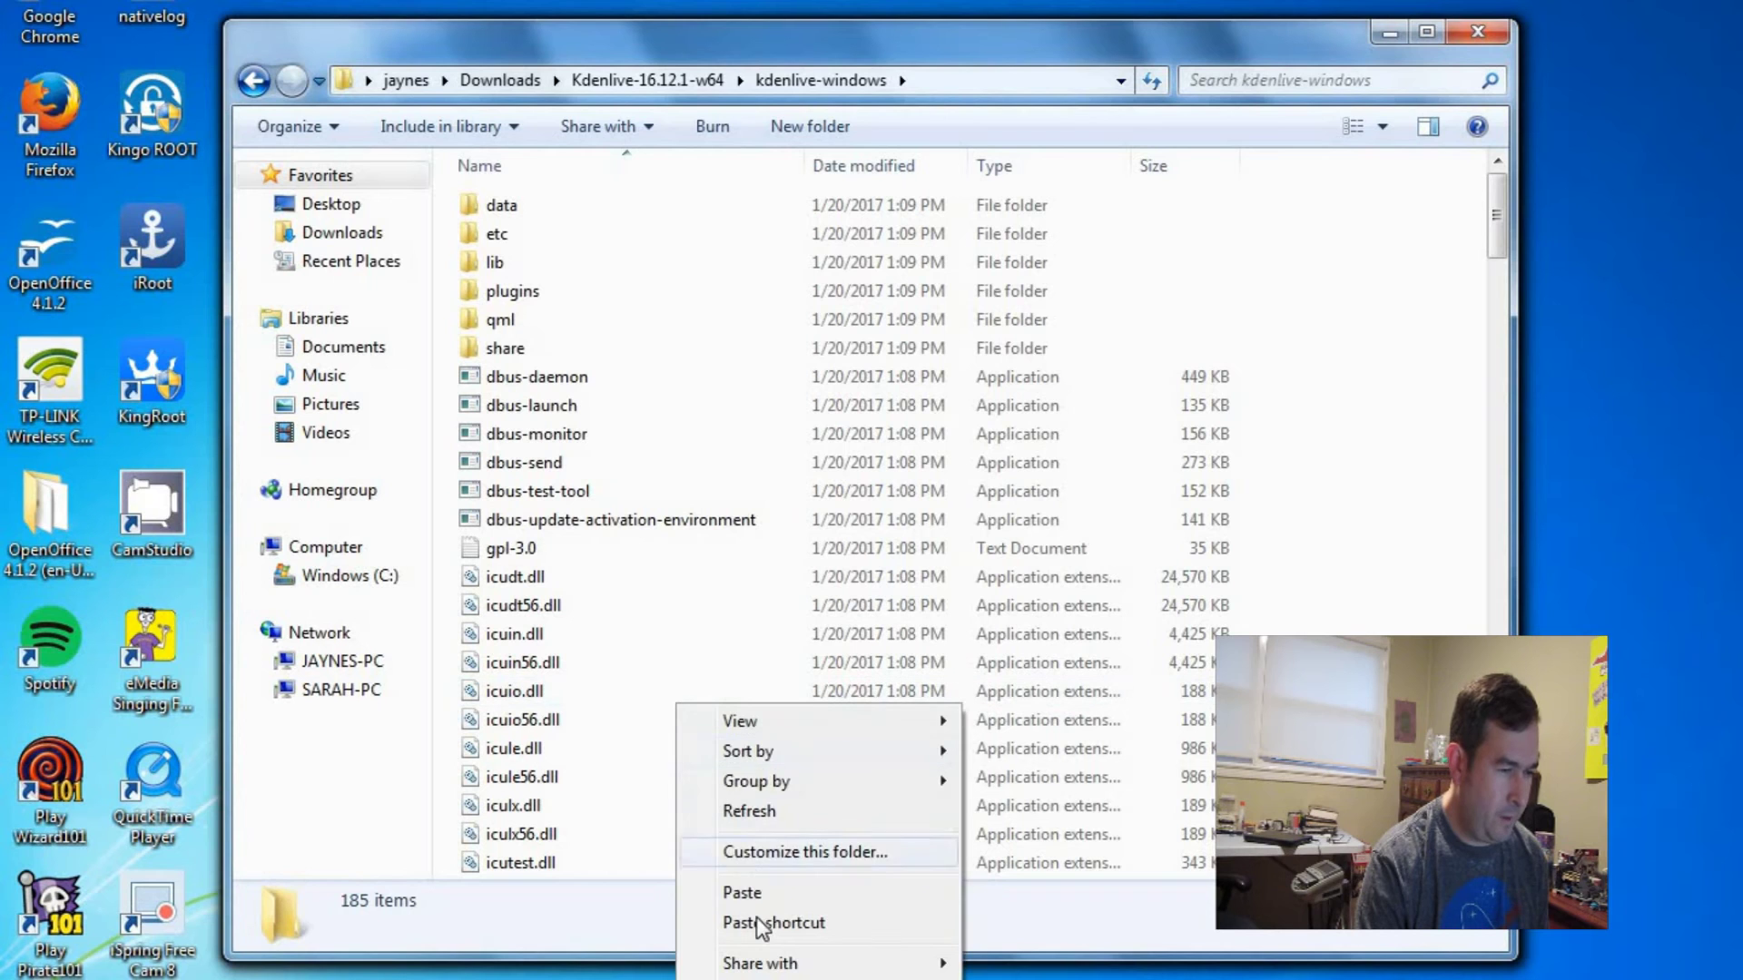
click(755, 892)
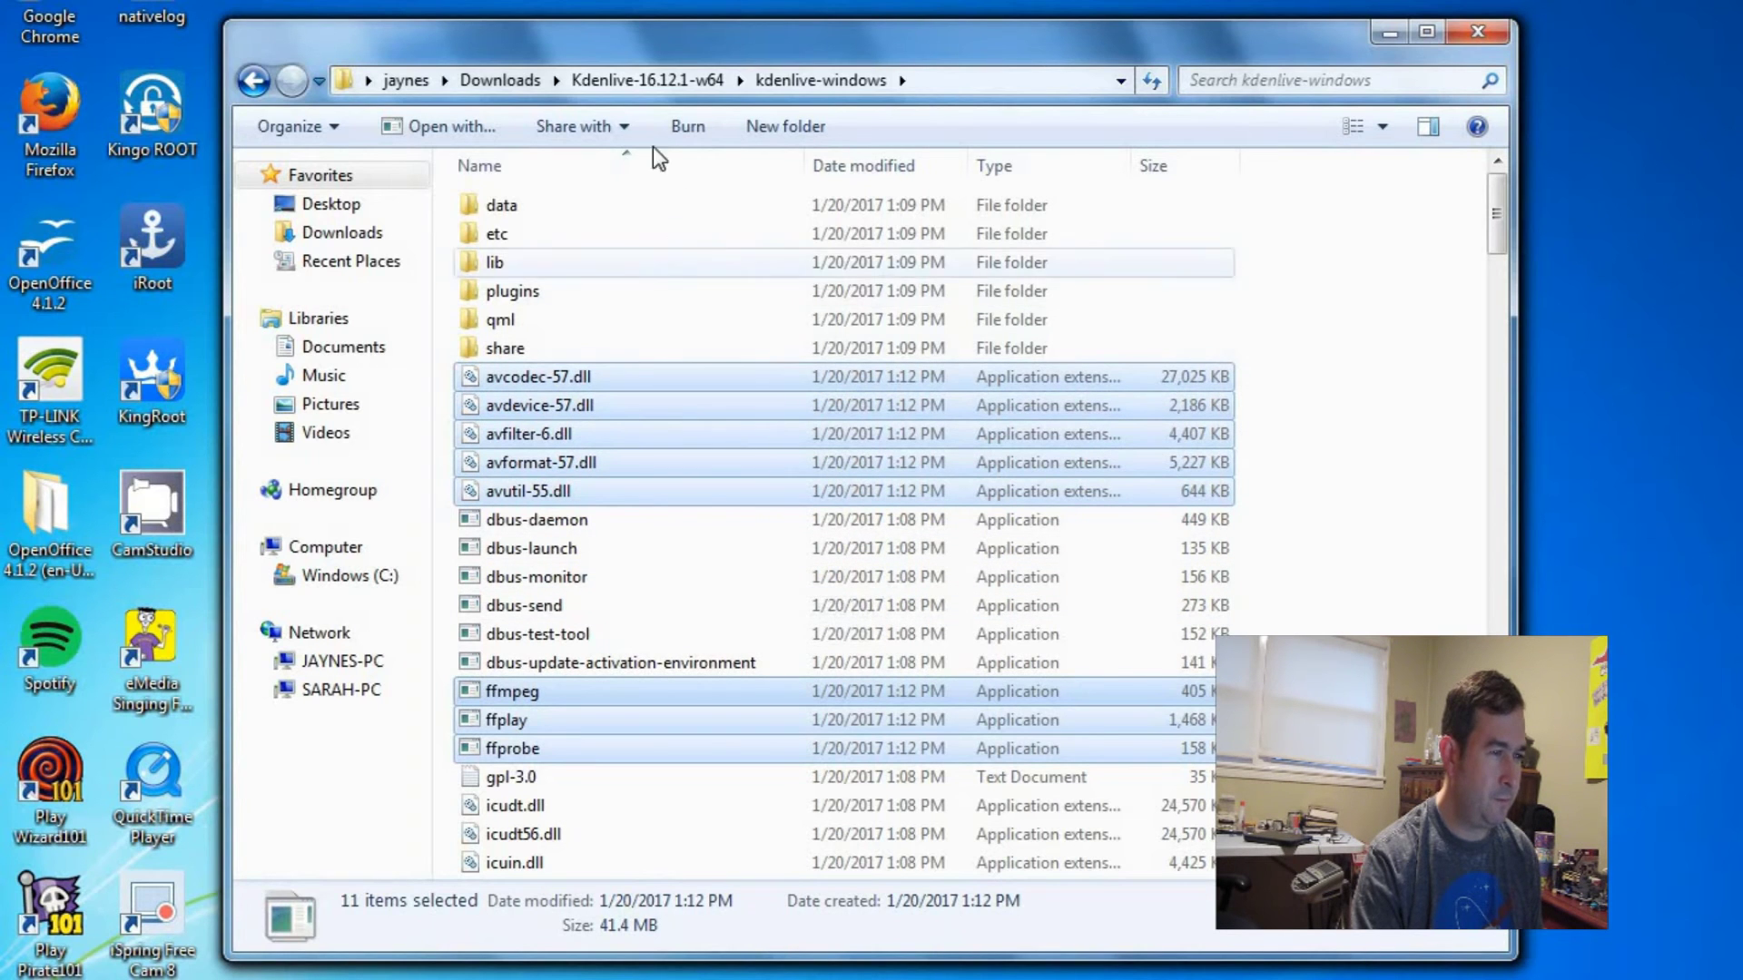
click(647, 84)
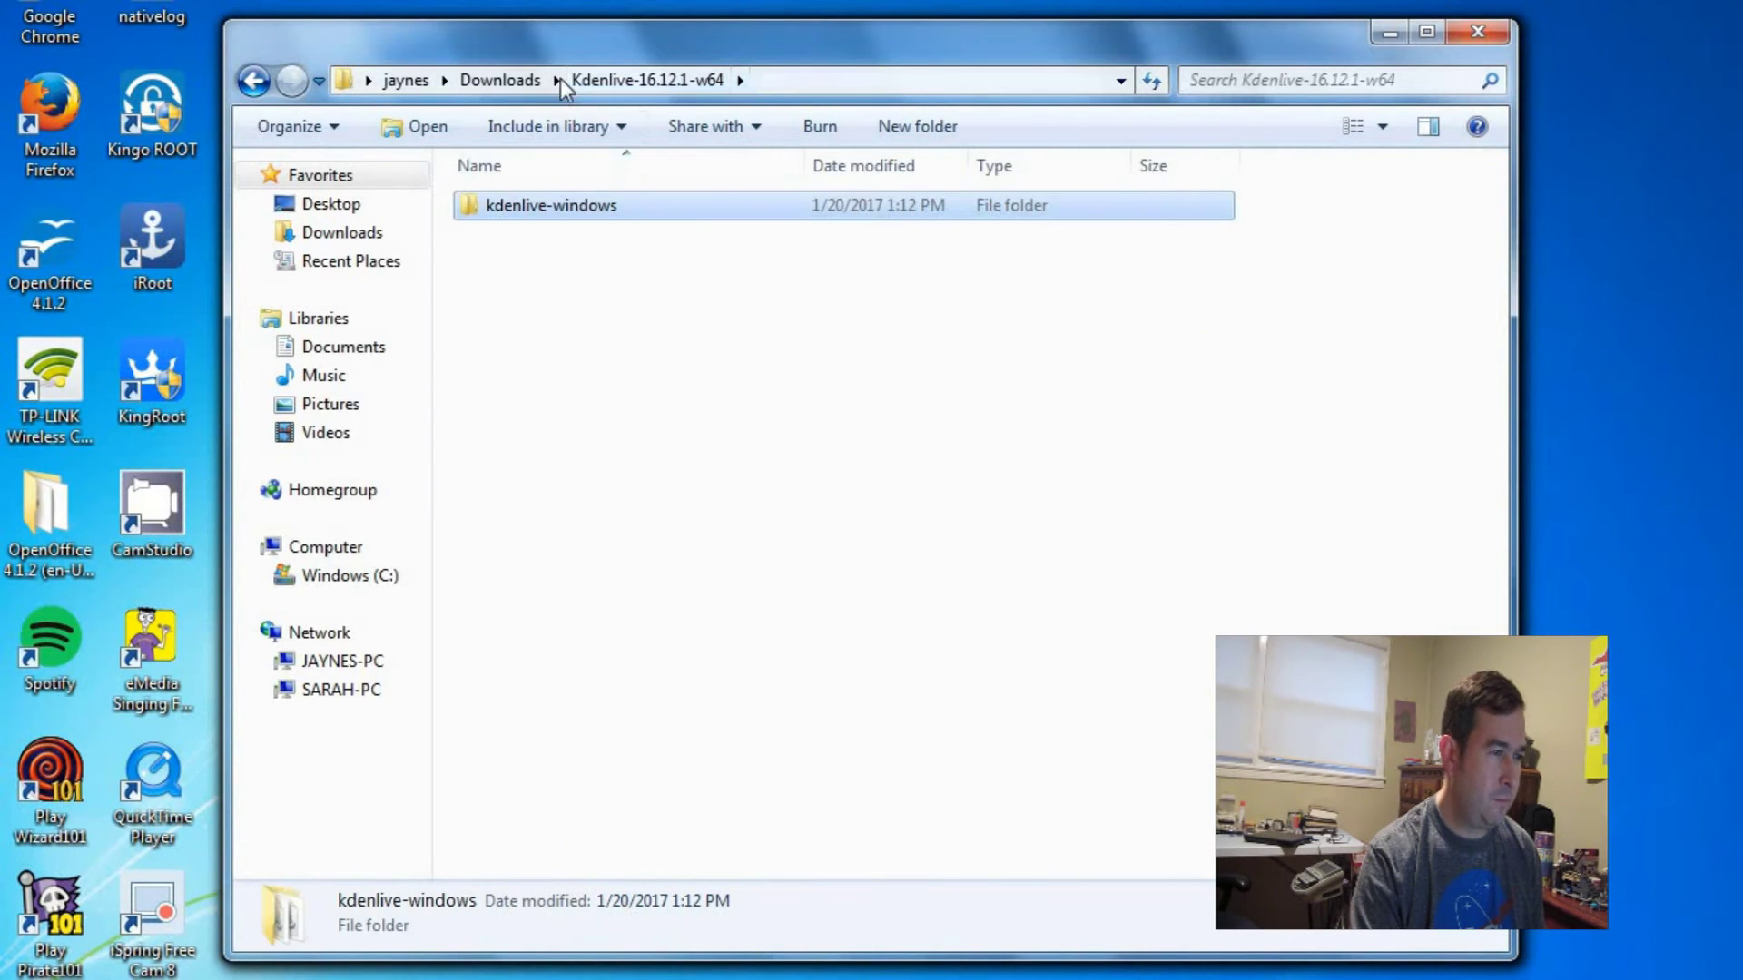
Step: Go back through Downloads into Kdenlive-16.12.1-w64\kdenlive-windows to check the copied files
click(514, 80)
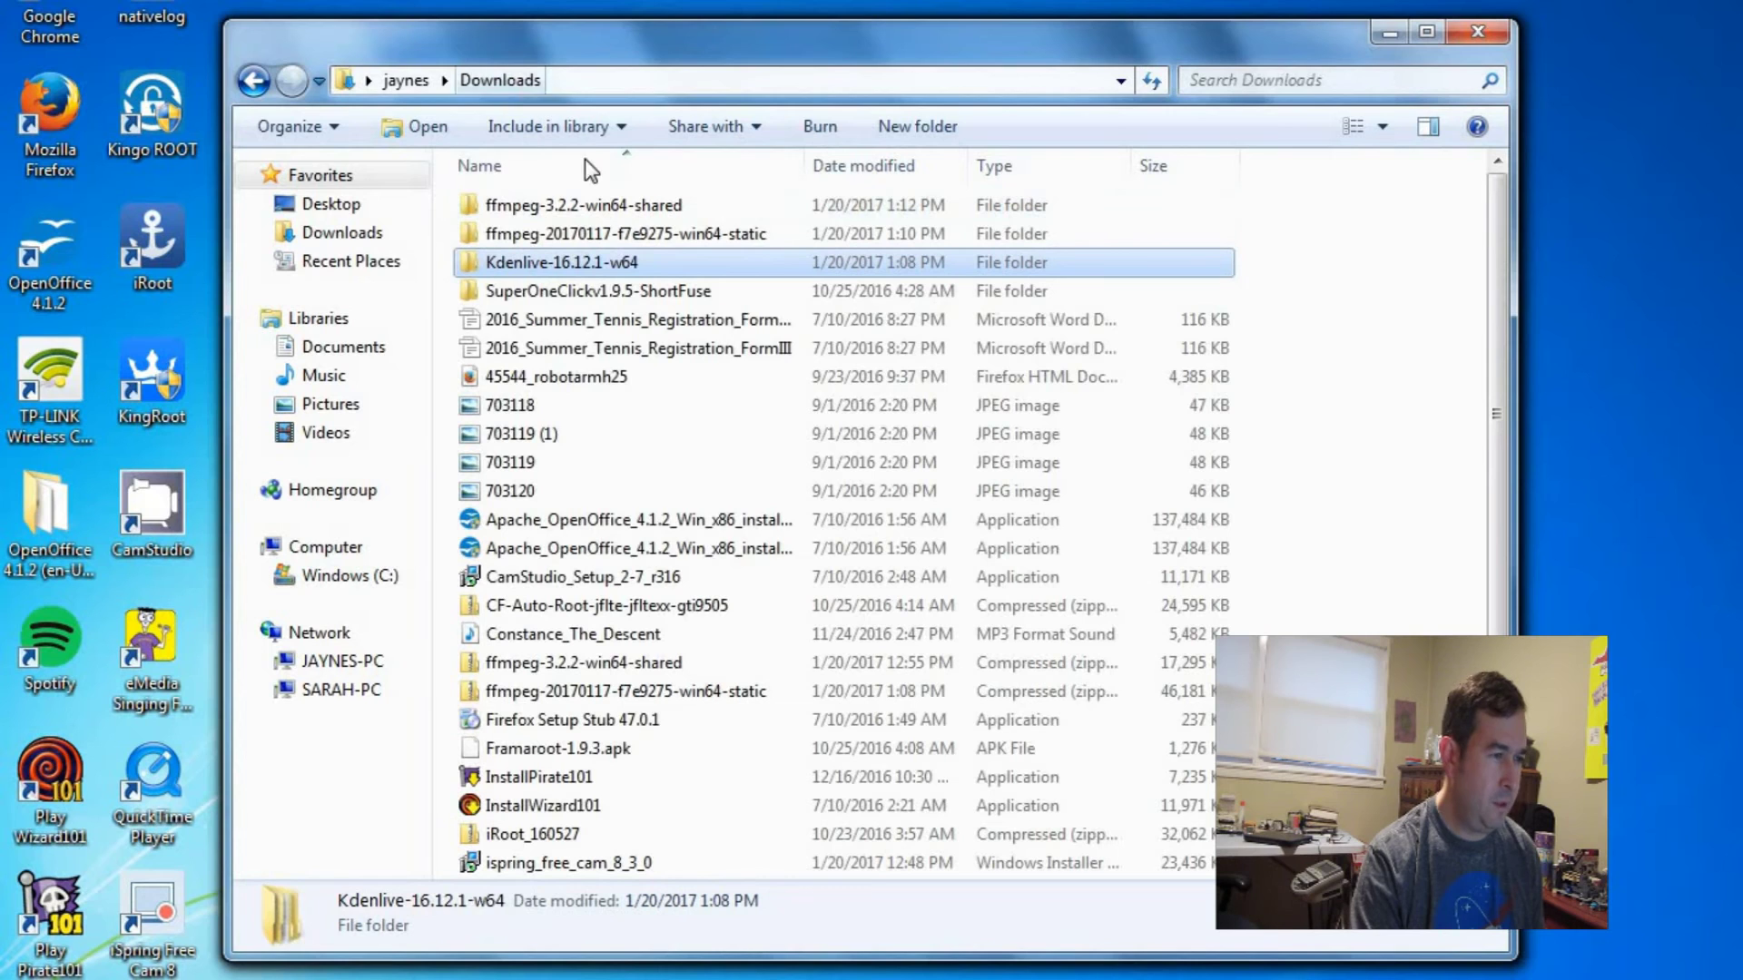
double_click(473, 263)
double_click(477, 205)
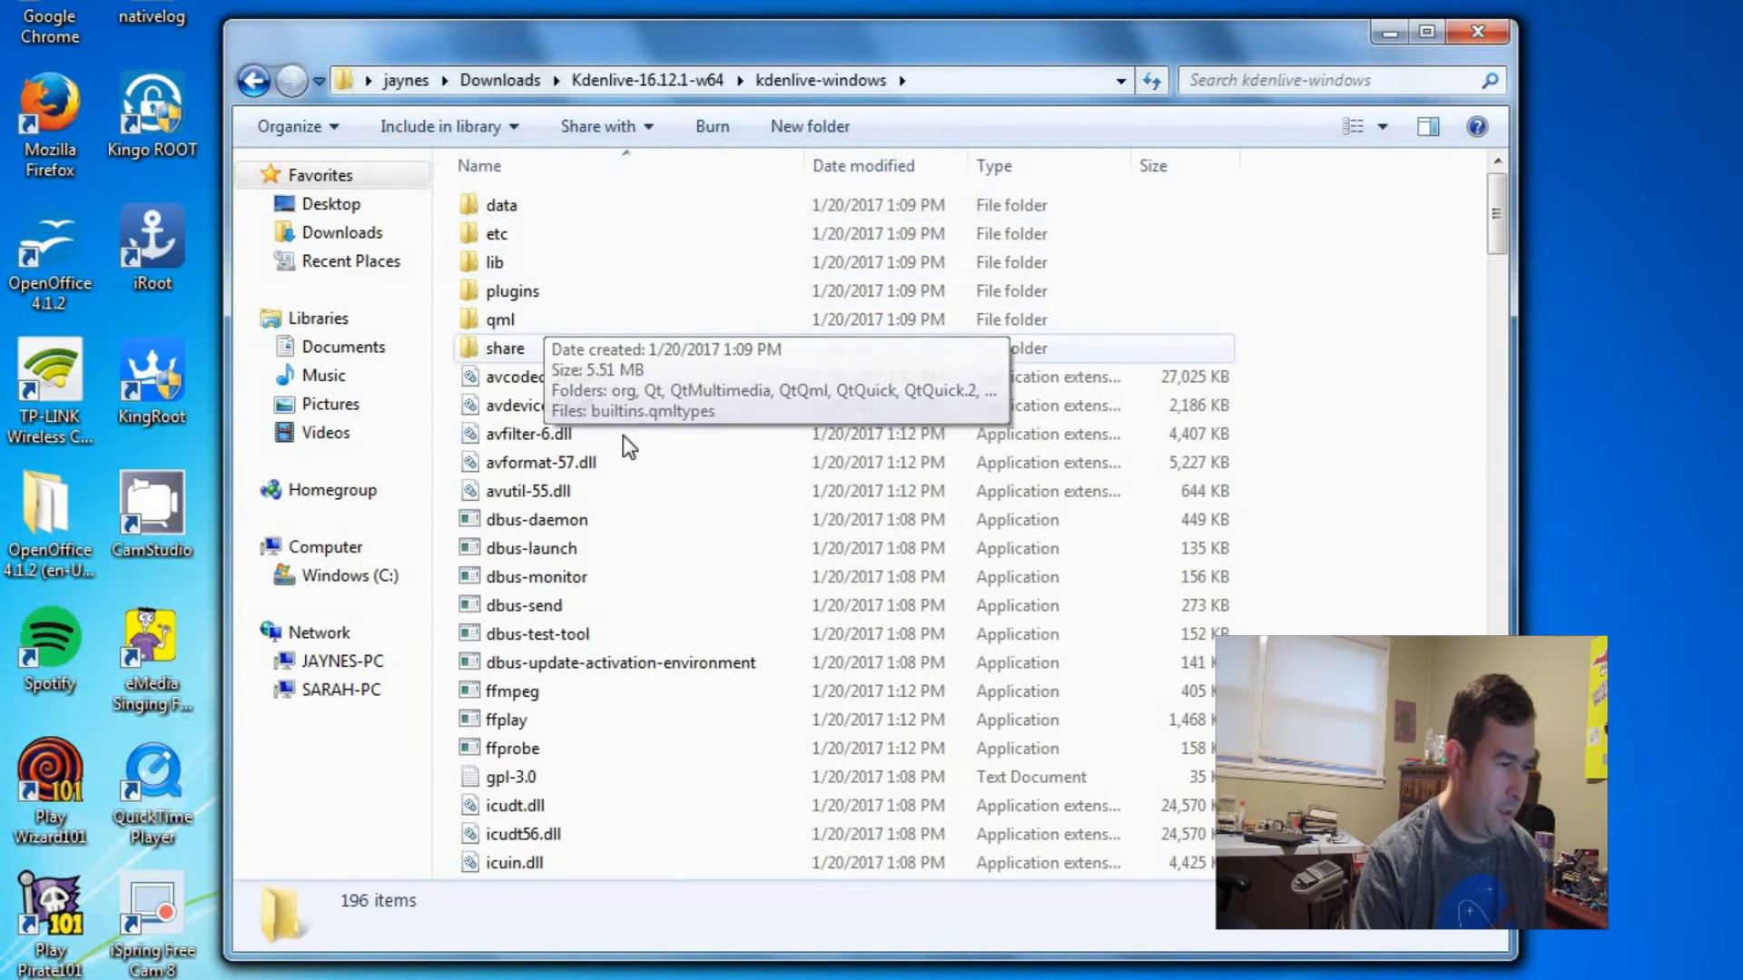
scroll(623, 434, down, 15)
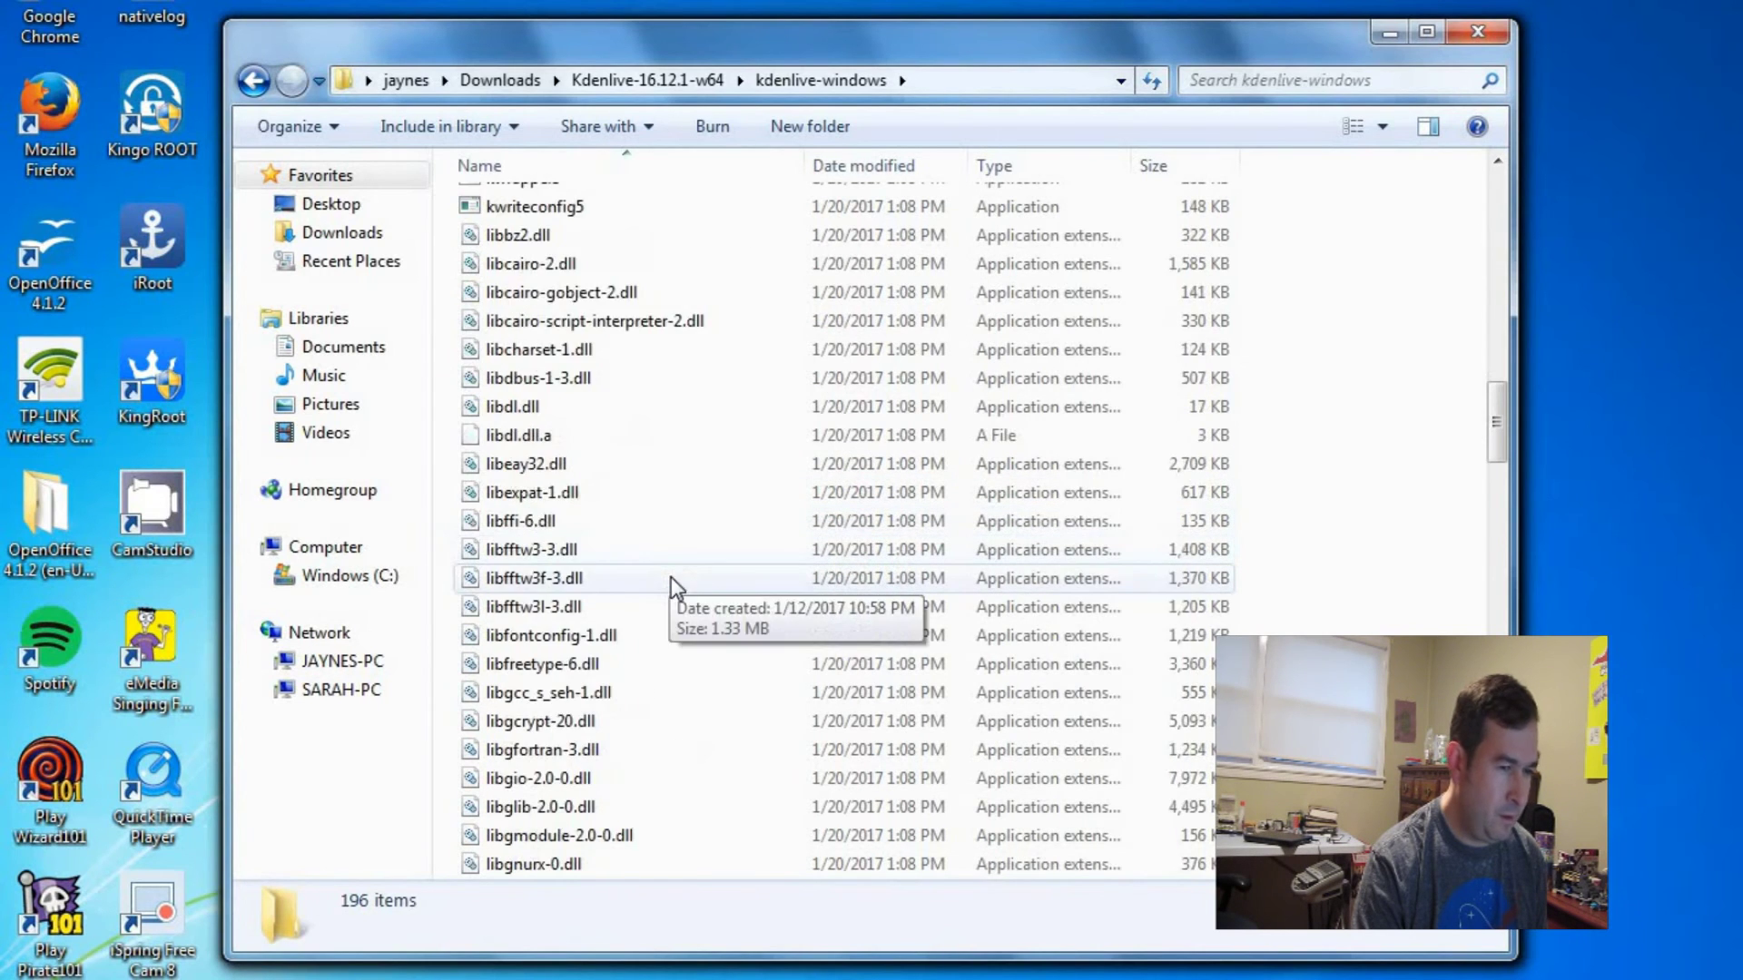
scroll(672, 575, down, 5)
scroll(739, 475, up, 20)
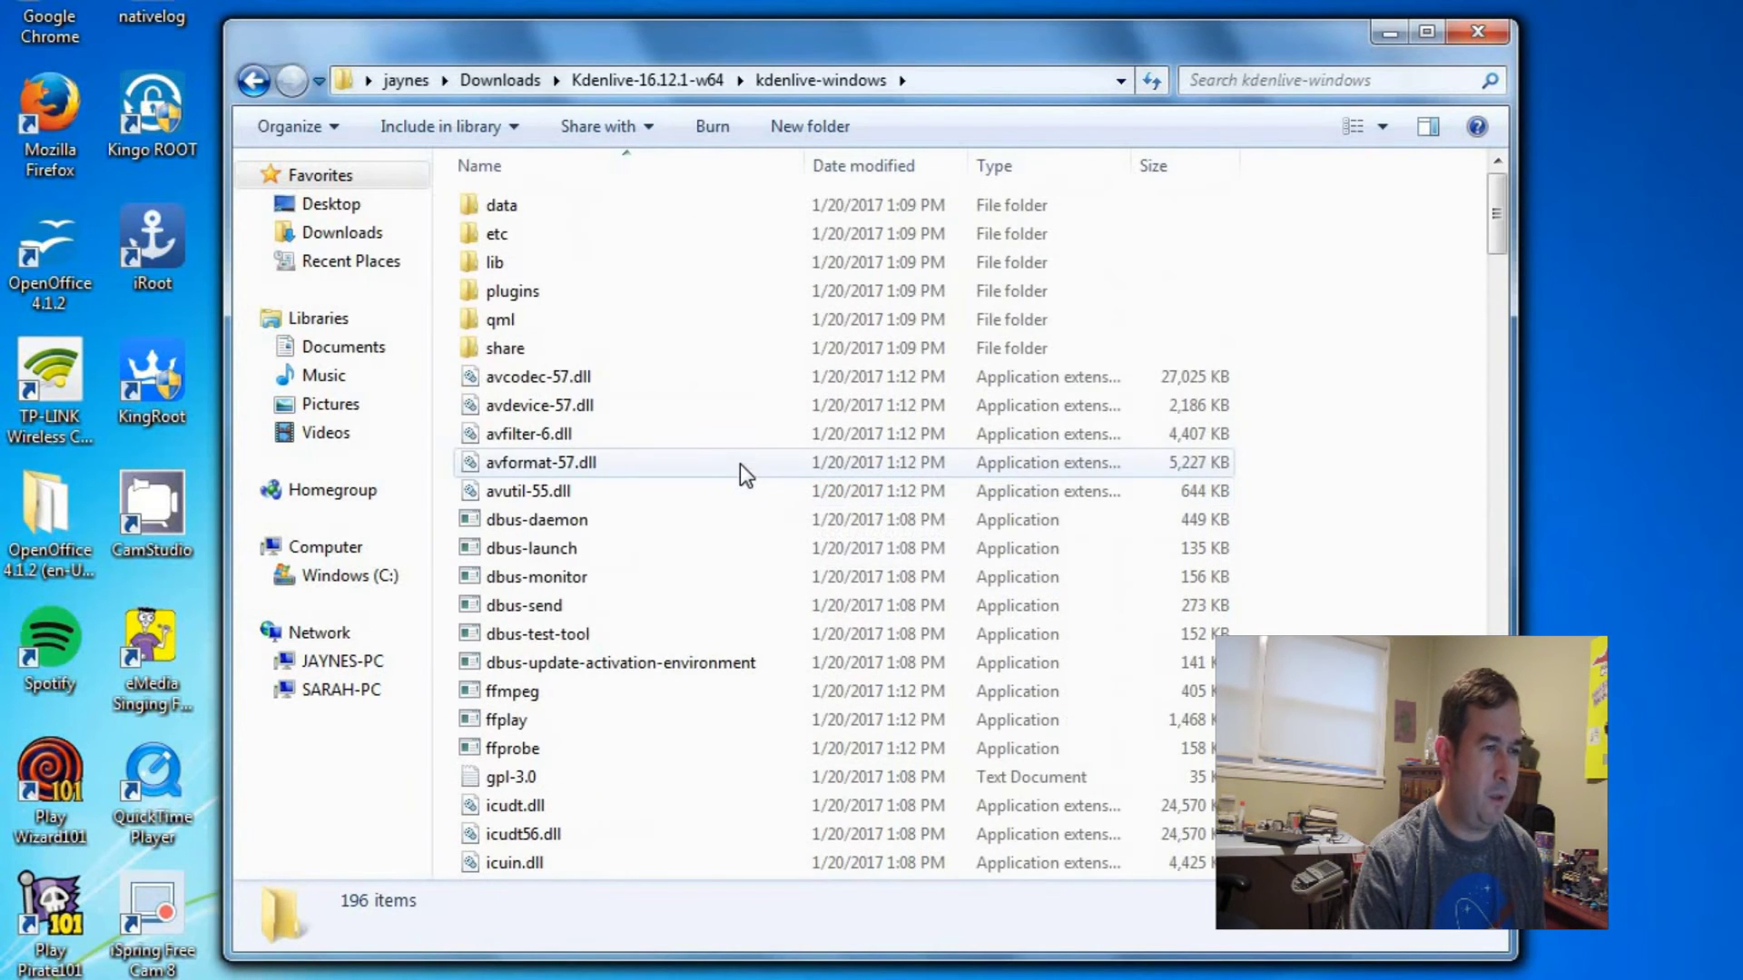
Step: Sort the kdenlive-windows file list by type and scroll to find the kdenlive program
click(1024, 169)
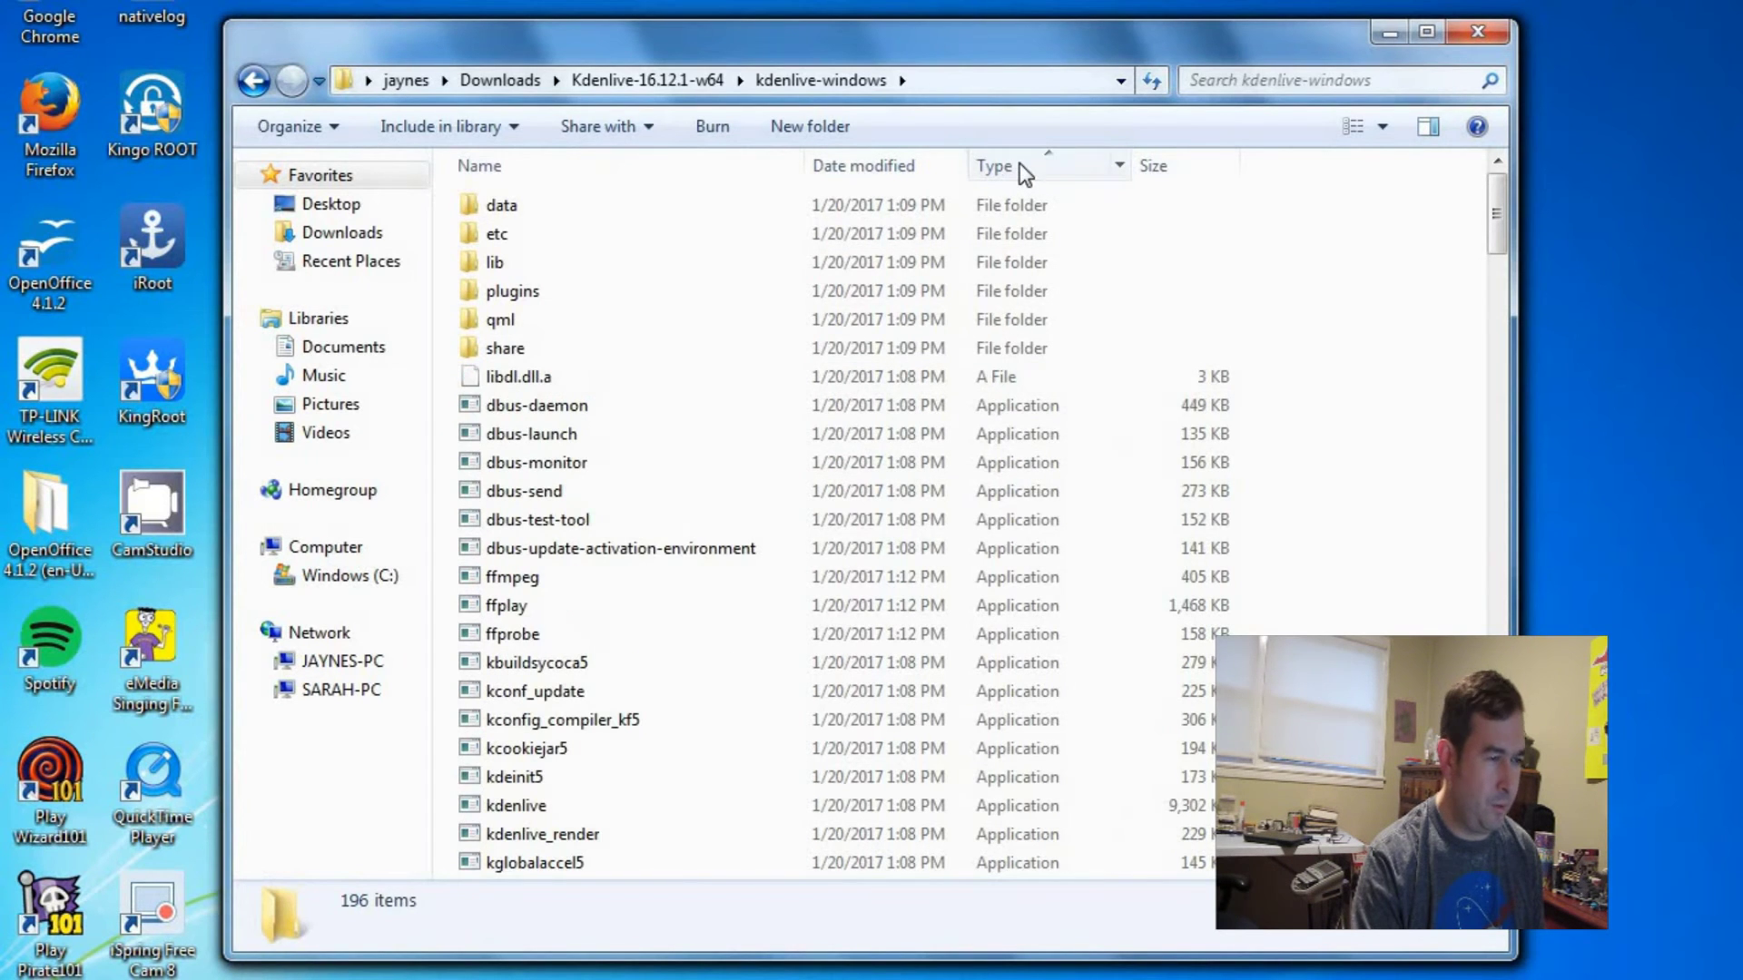
scroll(848, 646, down, 20)
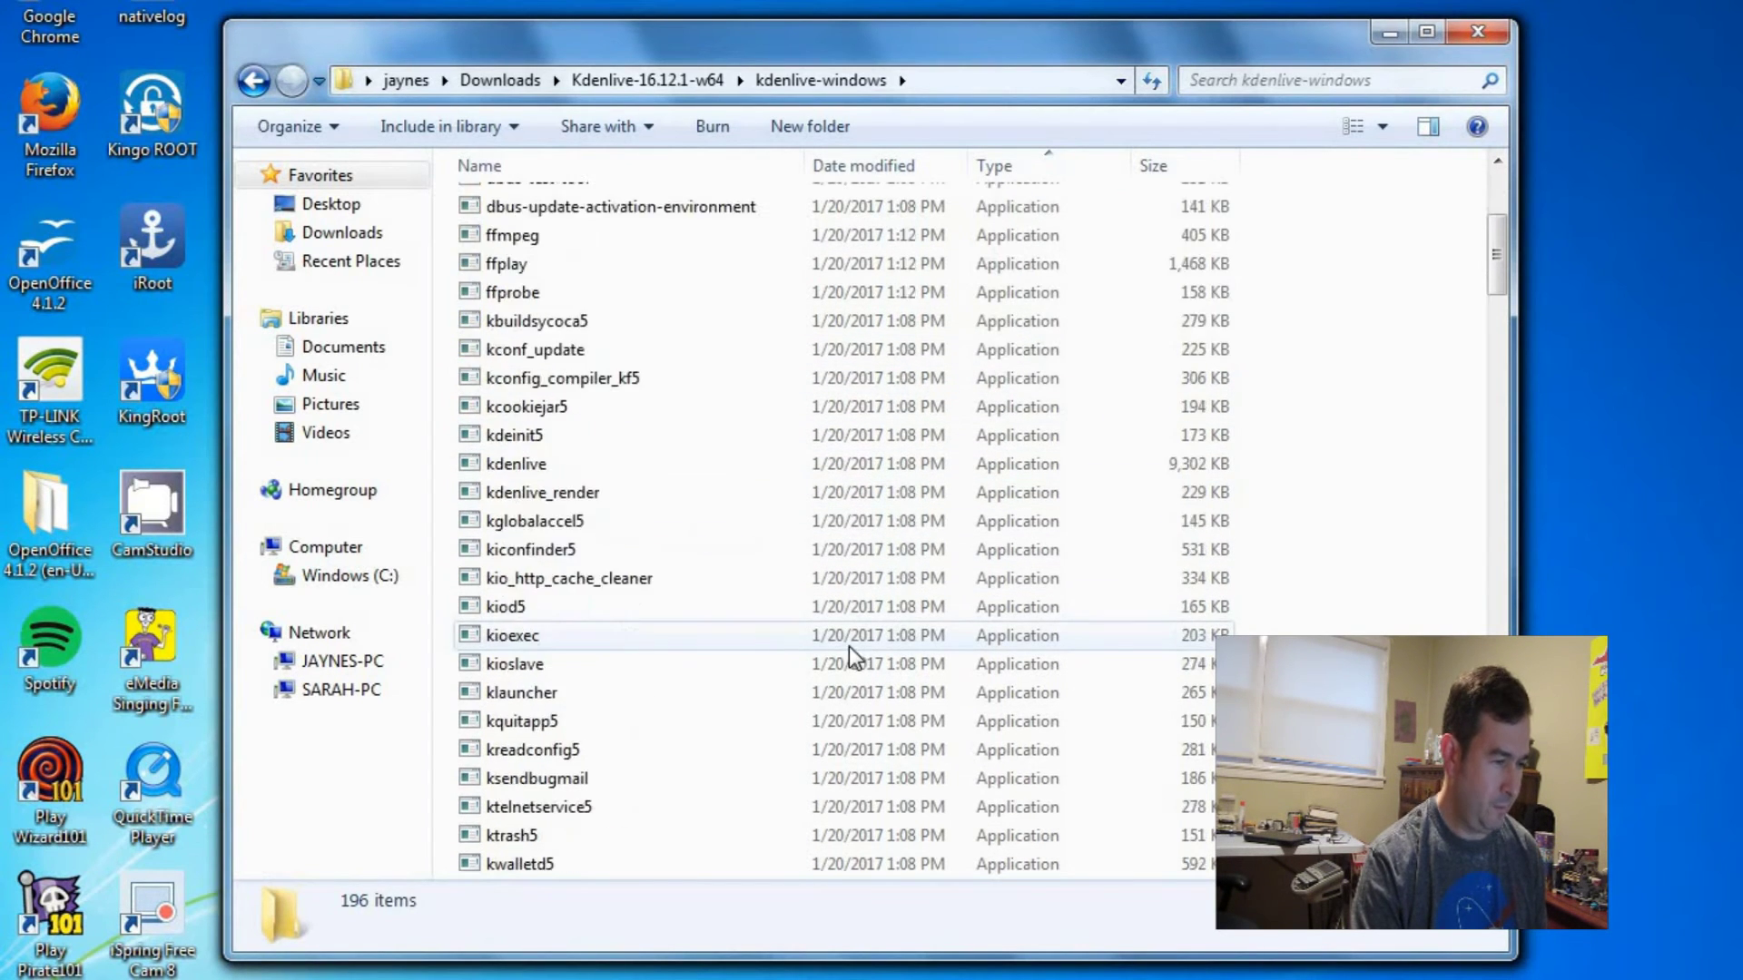
scroll(871, 709, down, 20)
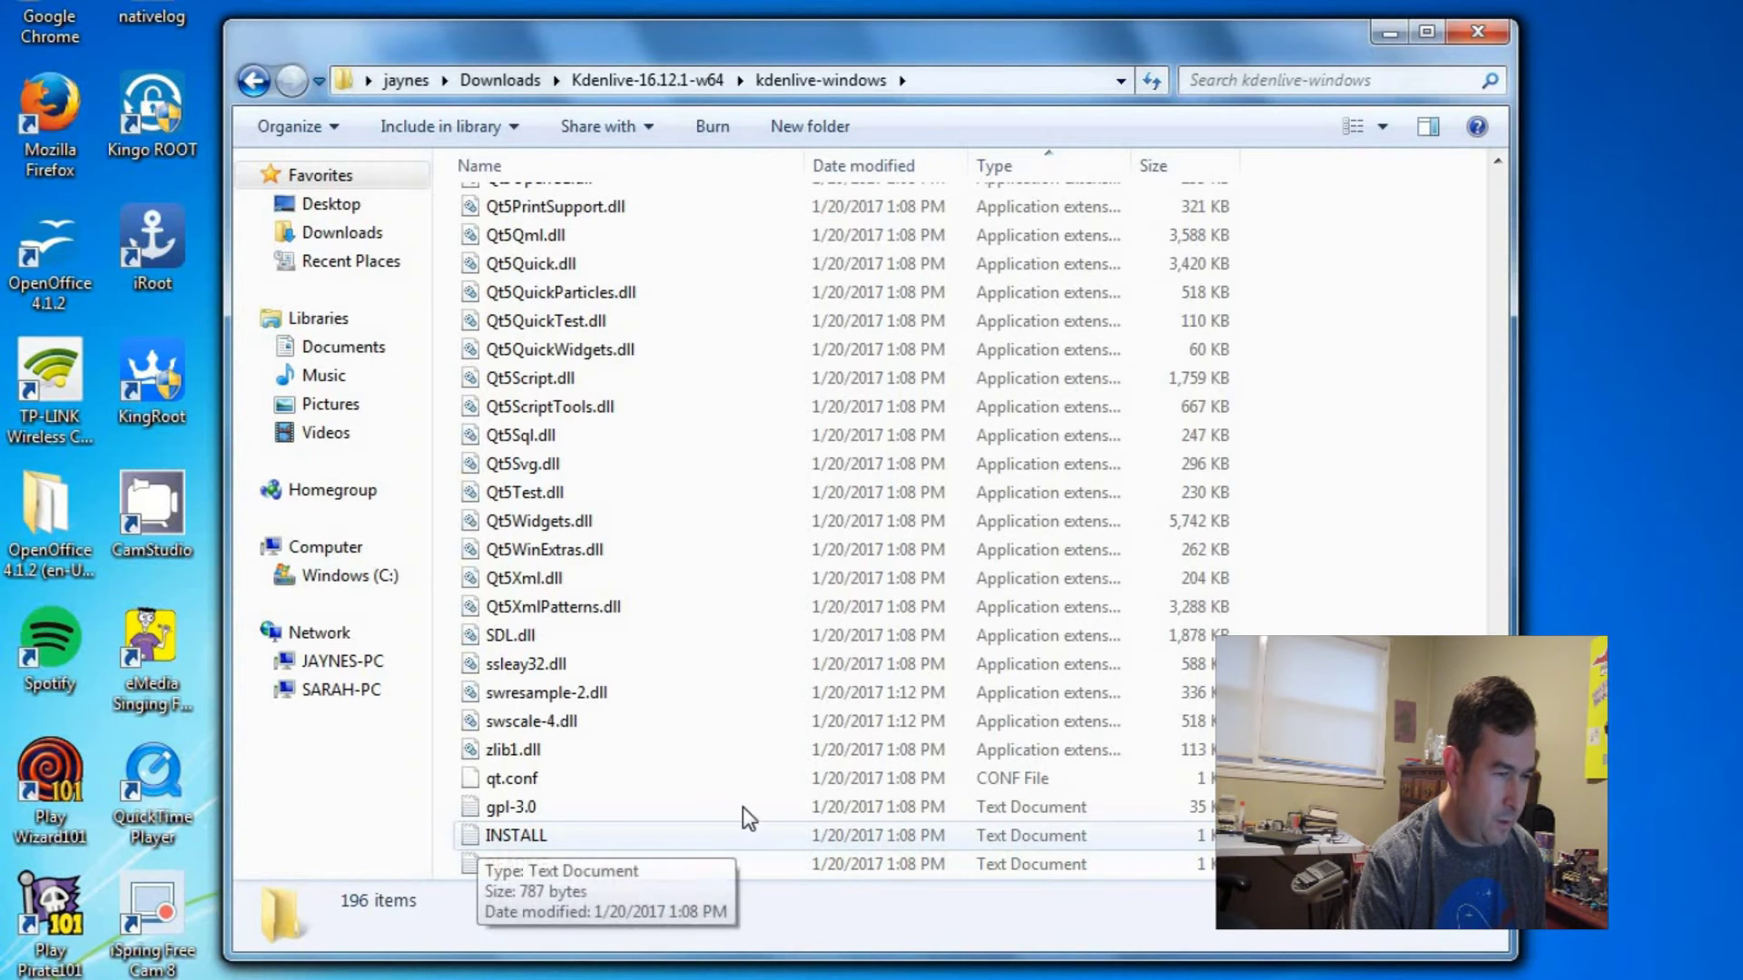
scroll(956, 782, up, 6)
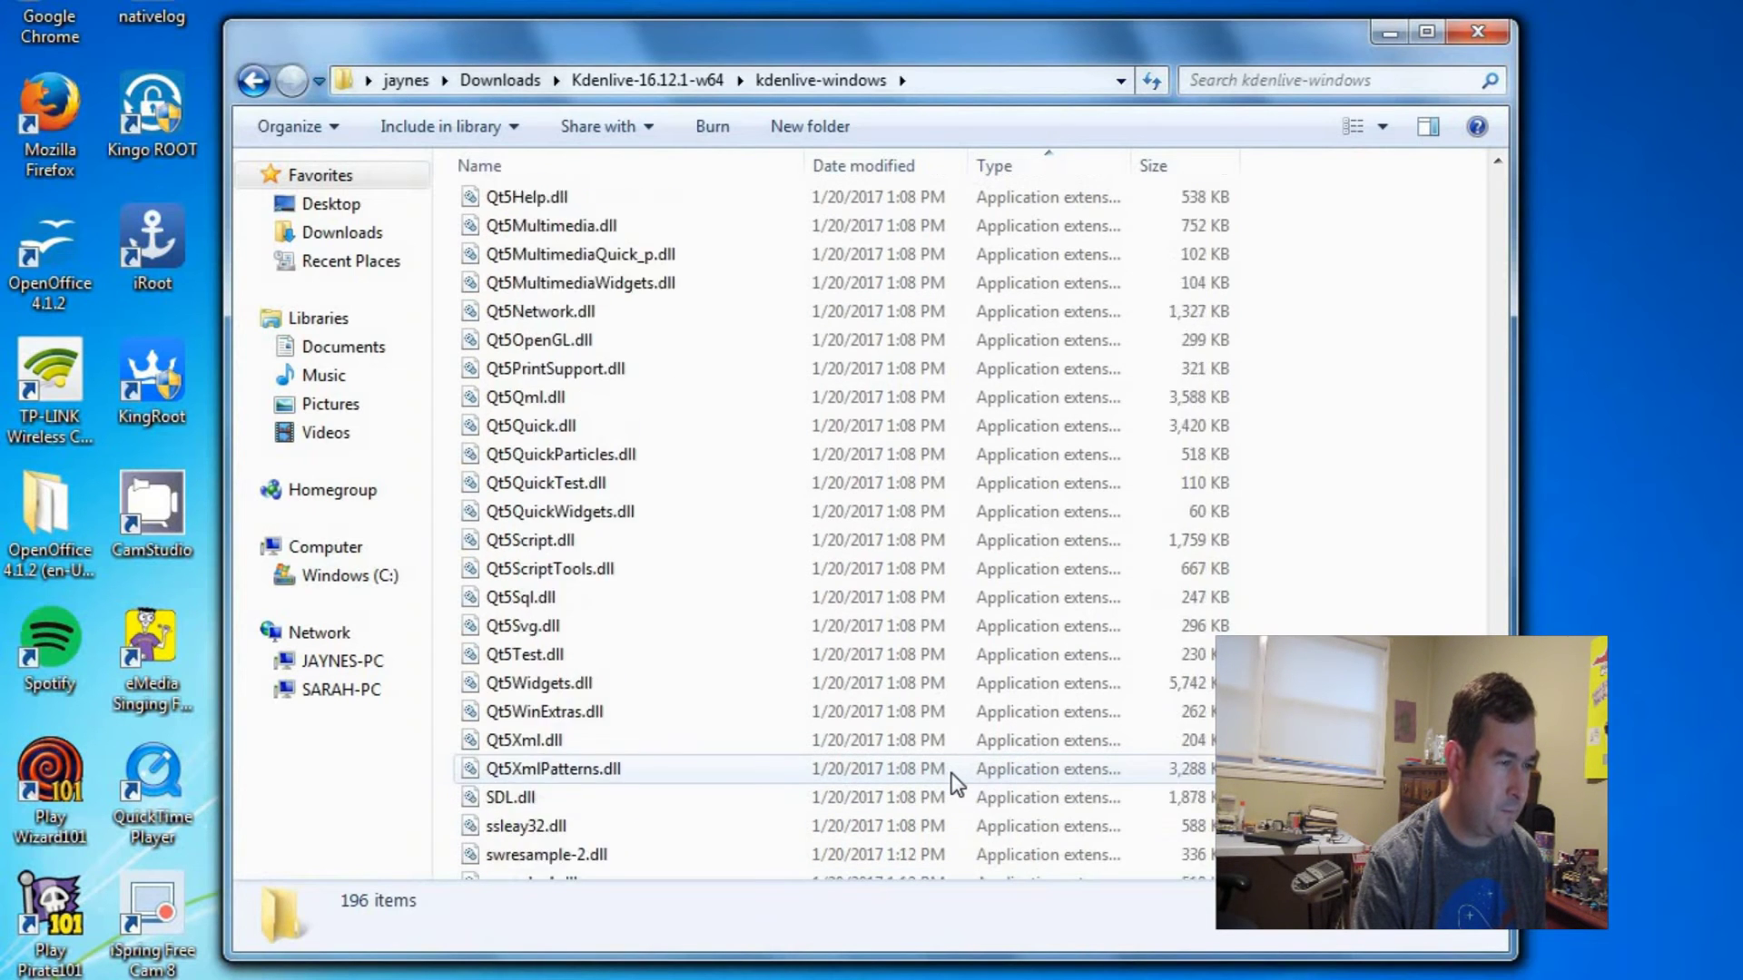
scroll(955, 783, up, 20)
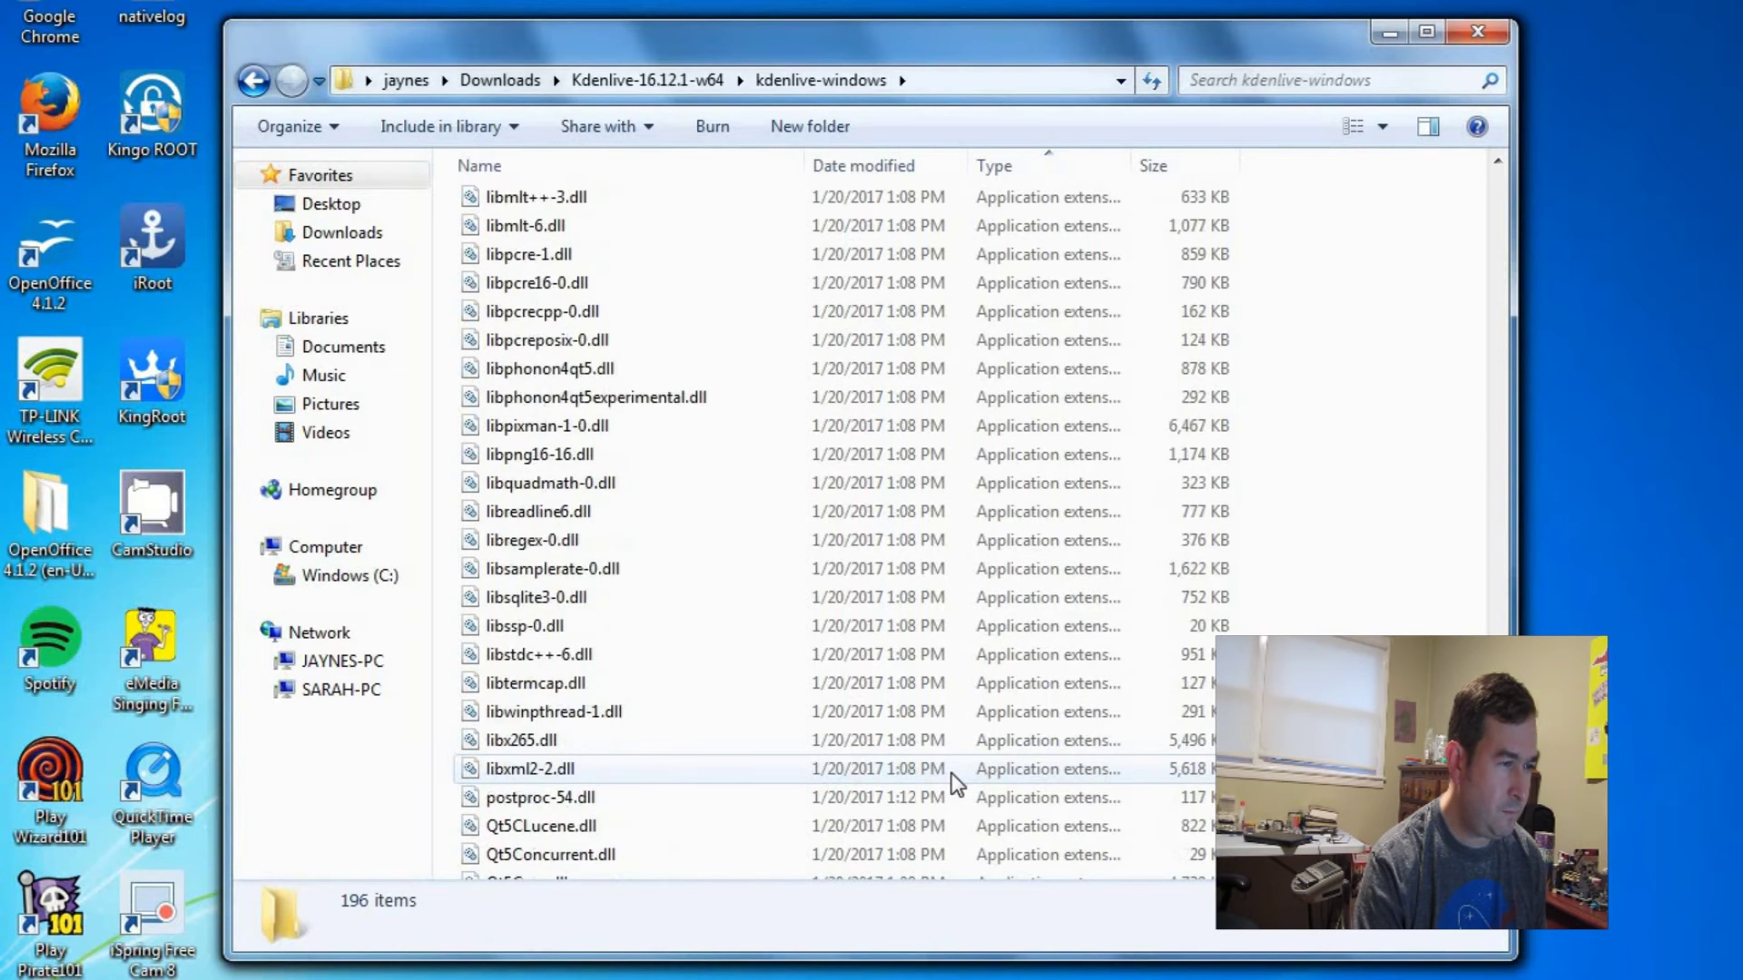
scroll(956, 783, up, 20)
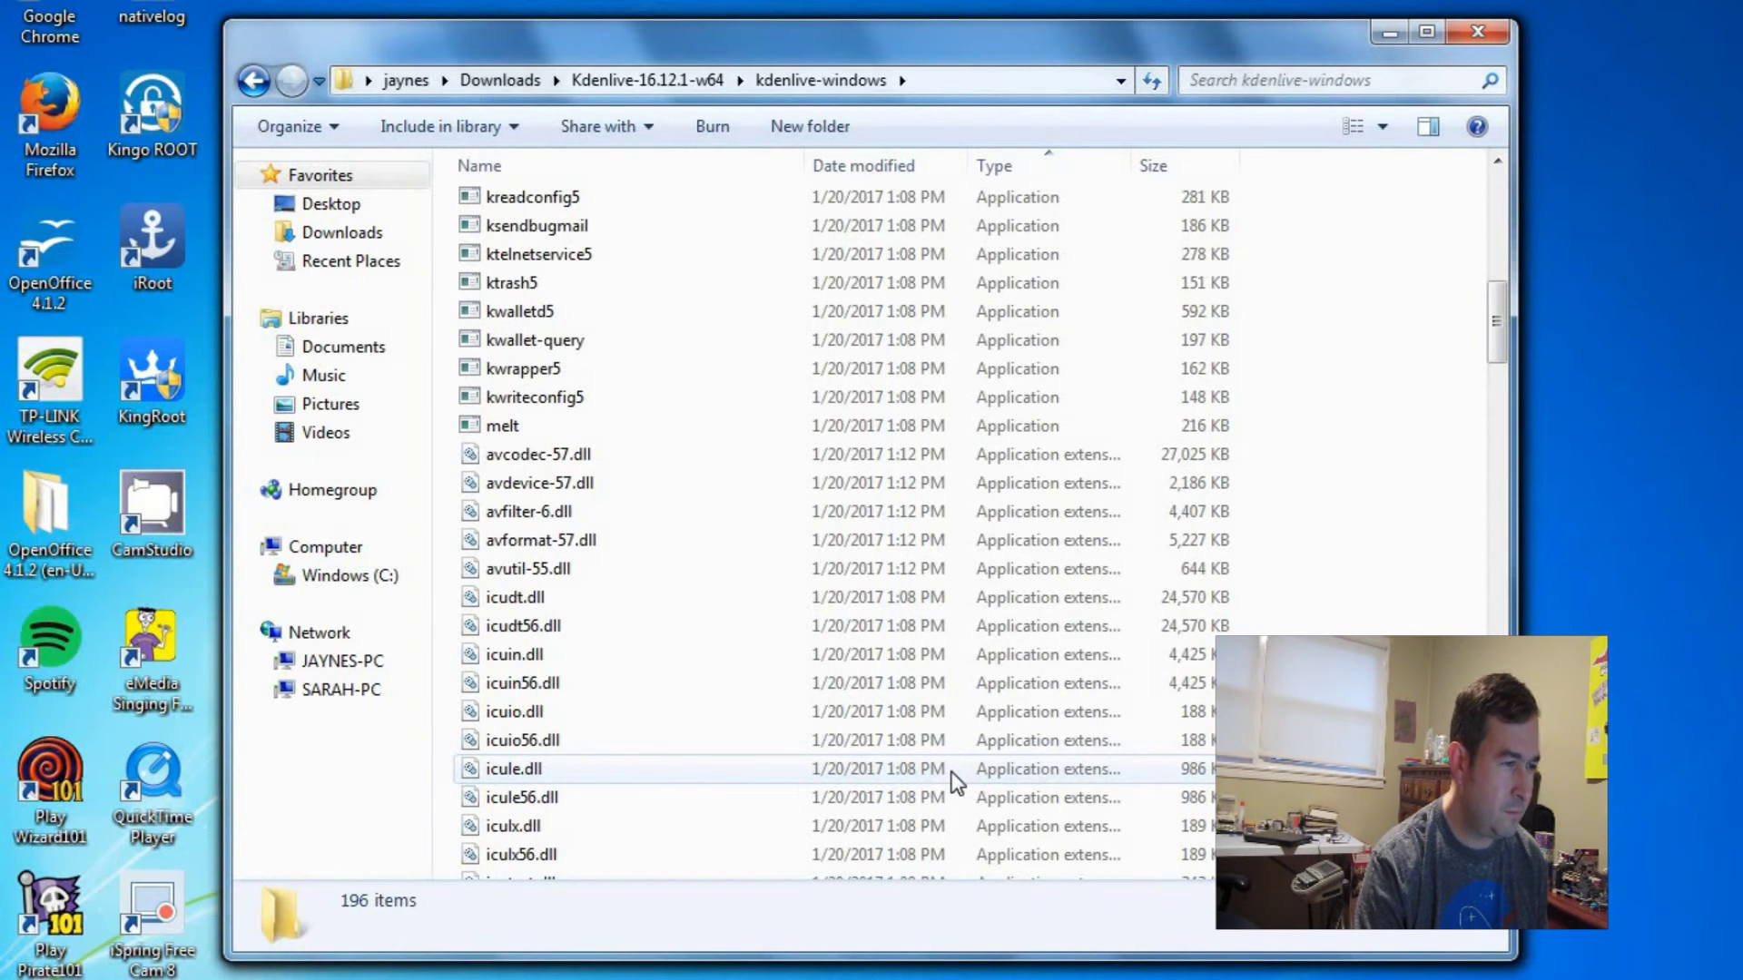
scroll(956, 782, up, 4)
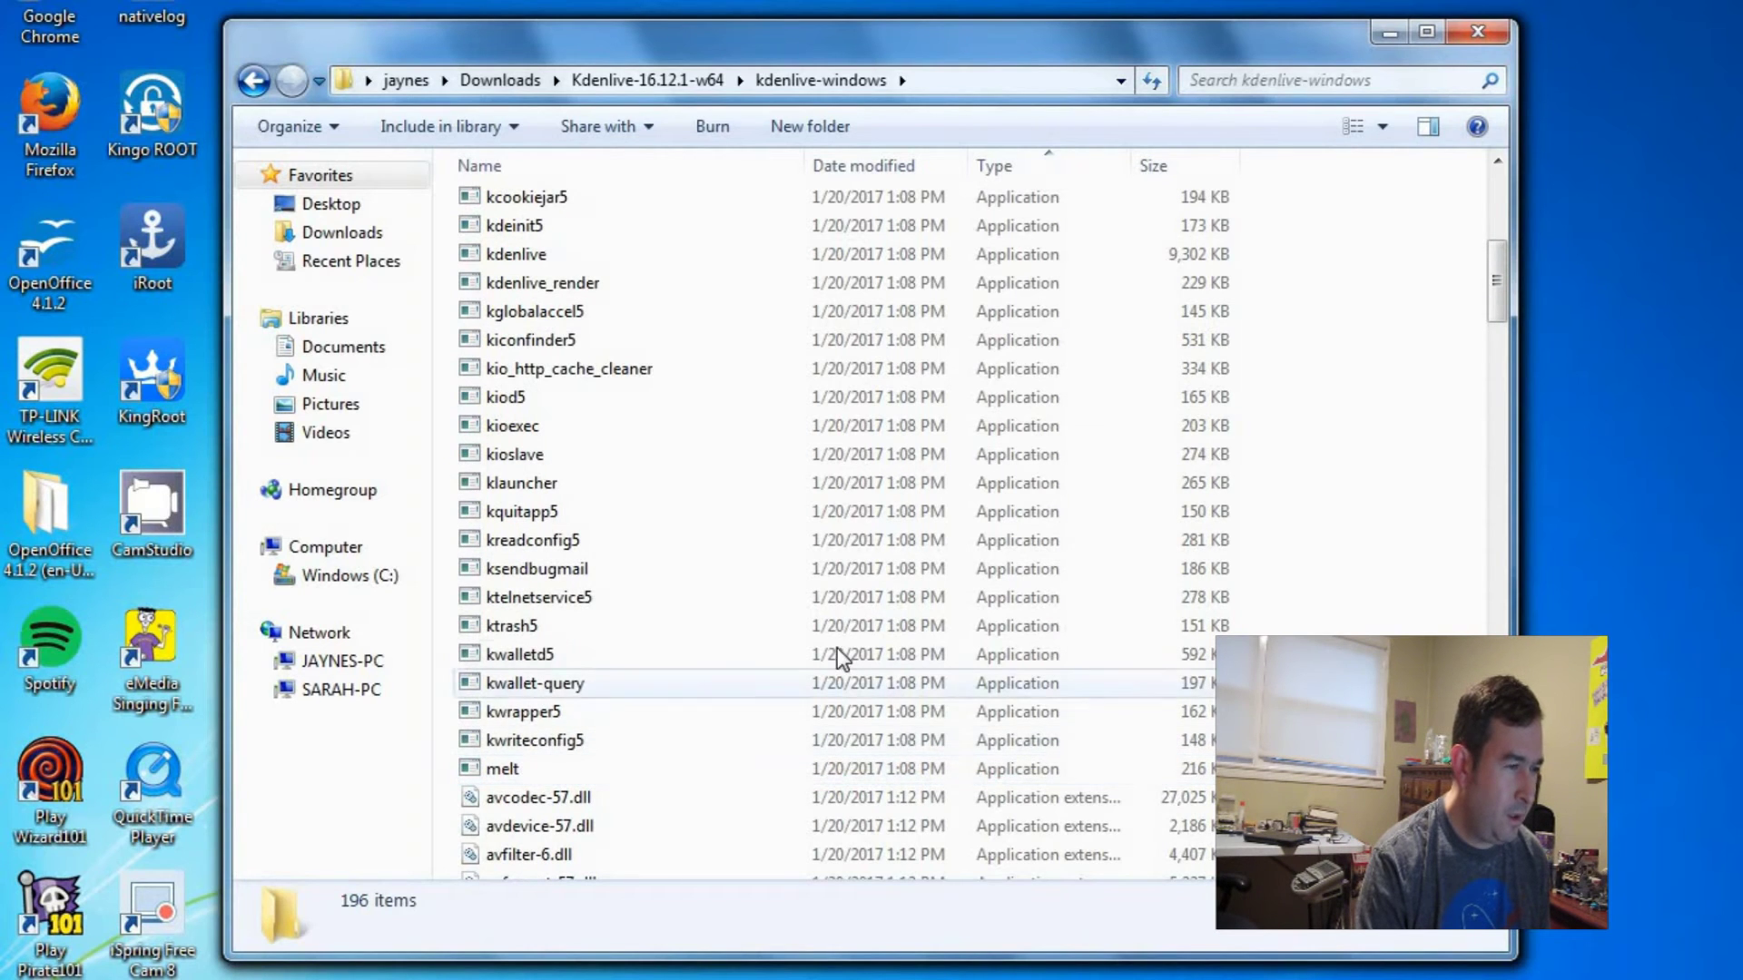
scroll(723, 634, up, 1)
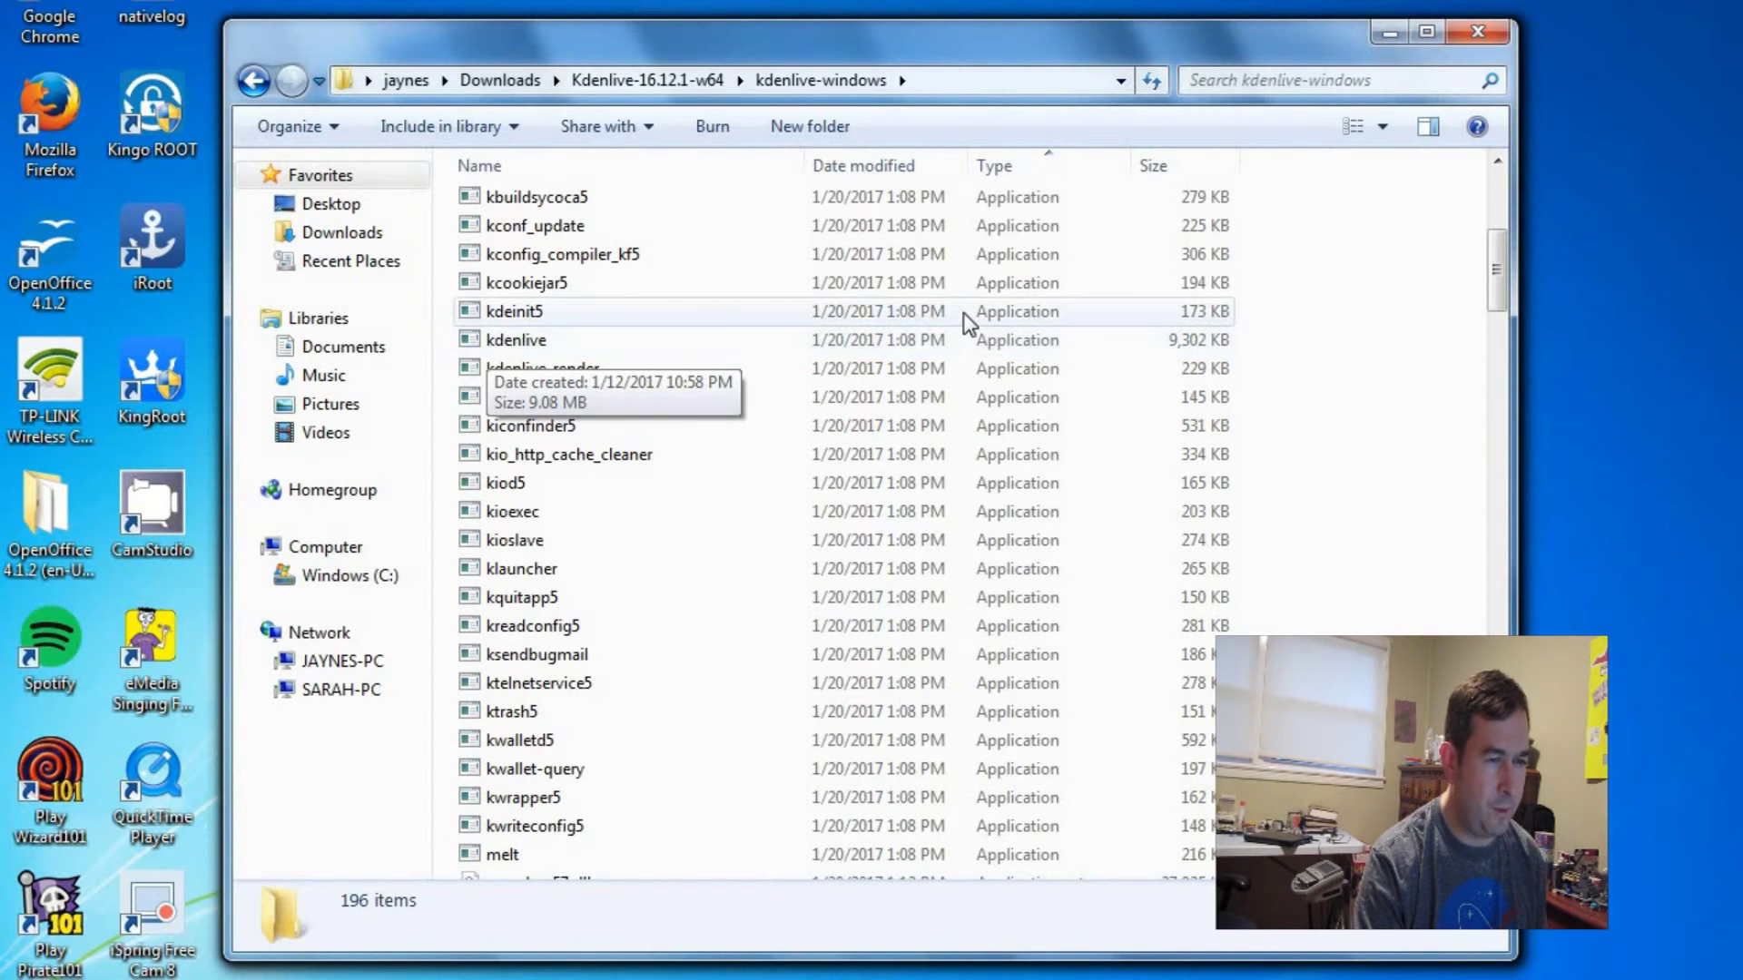
Step: Launch kdenlive, allow the unverified program to run, and dismiss the Welcome to Kdenlive notice
double_click(467, 347)
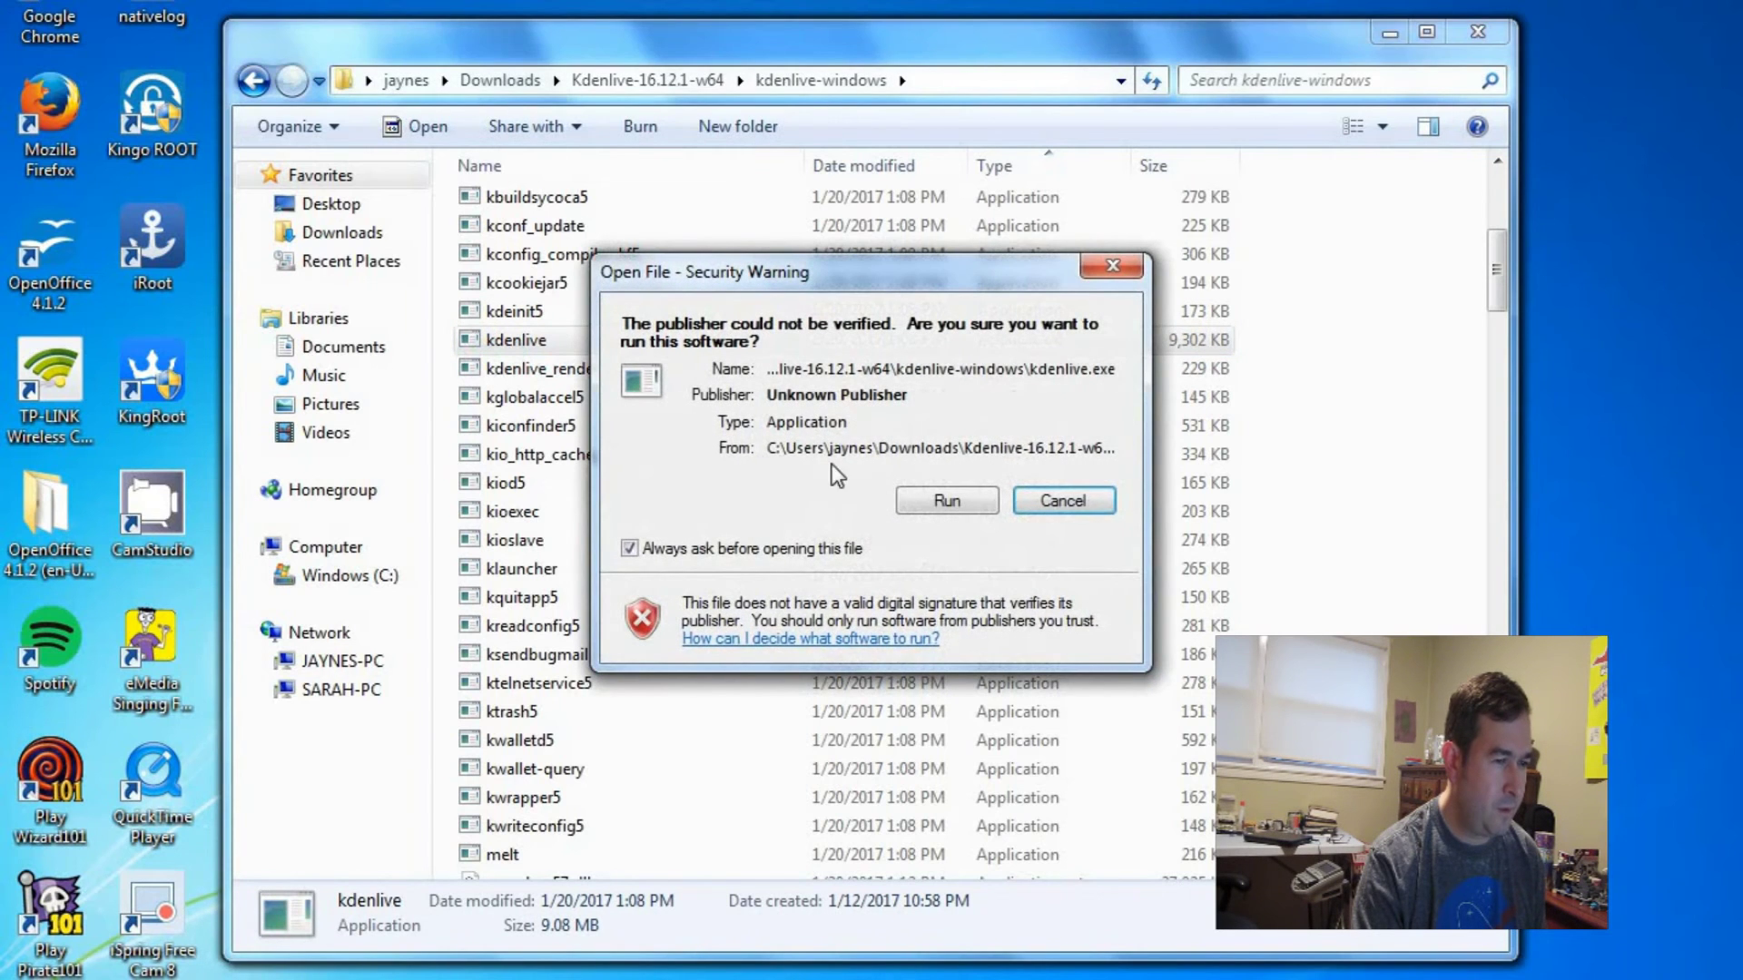
click(935, 495)
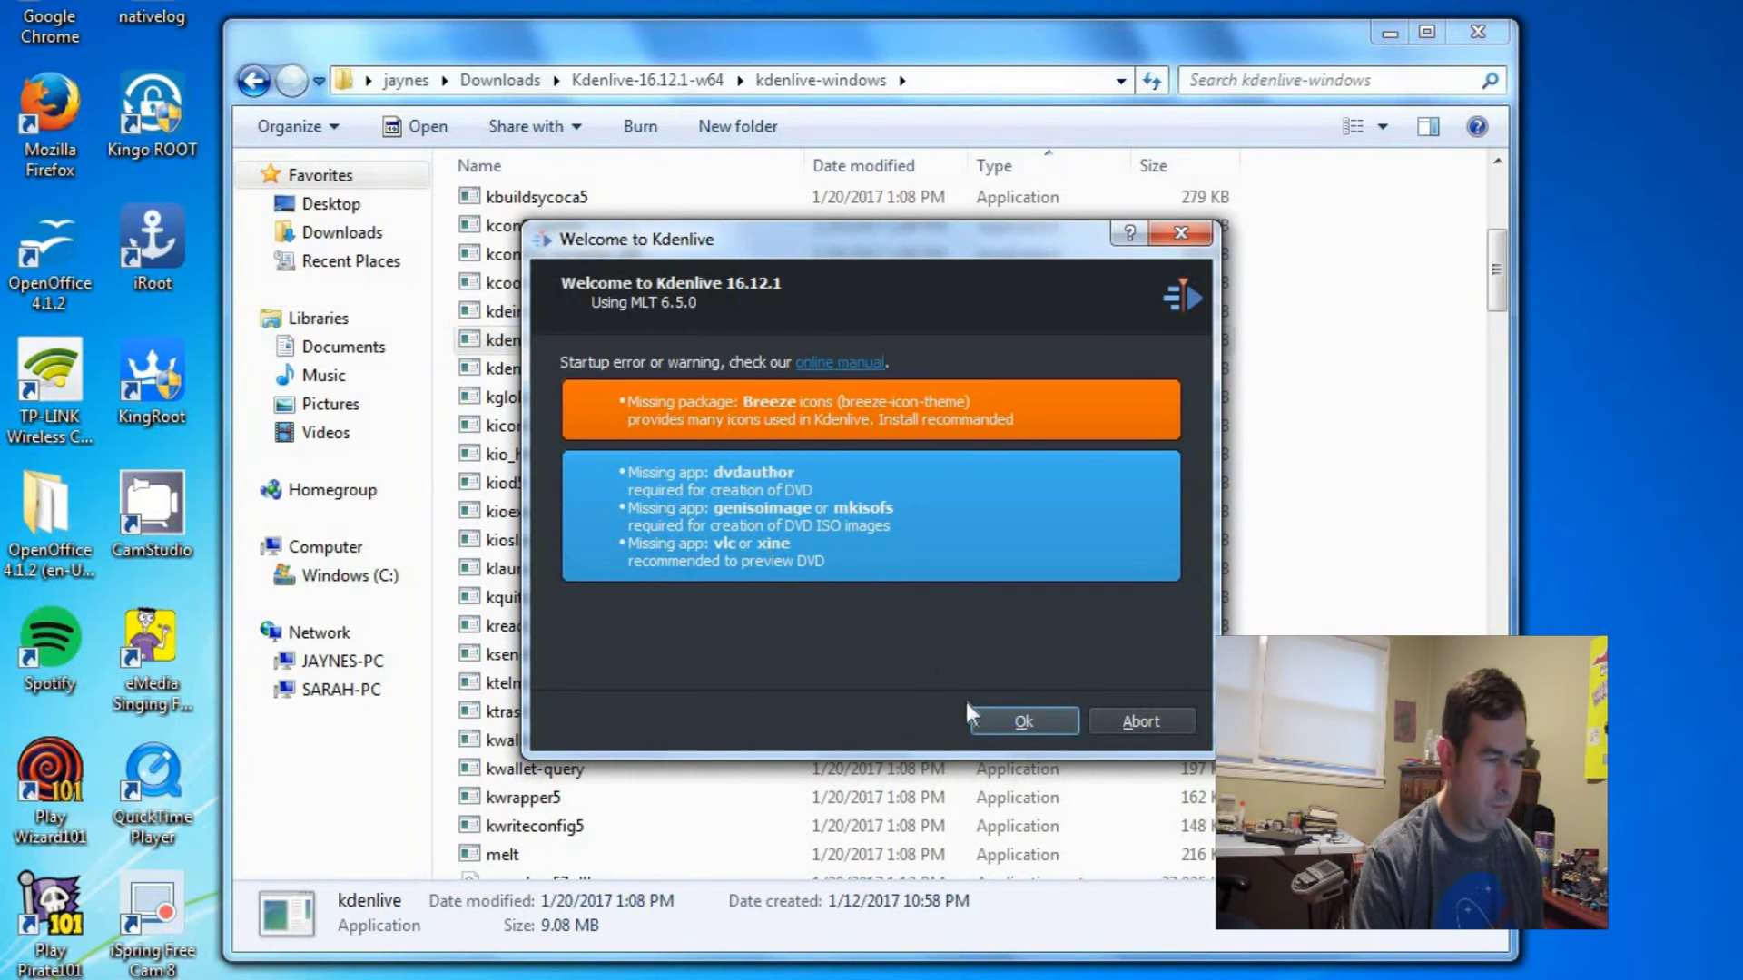
click(1038, 722)
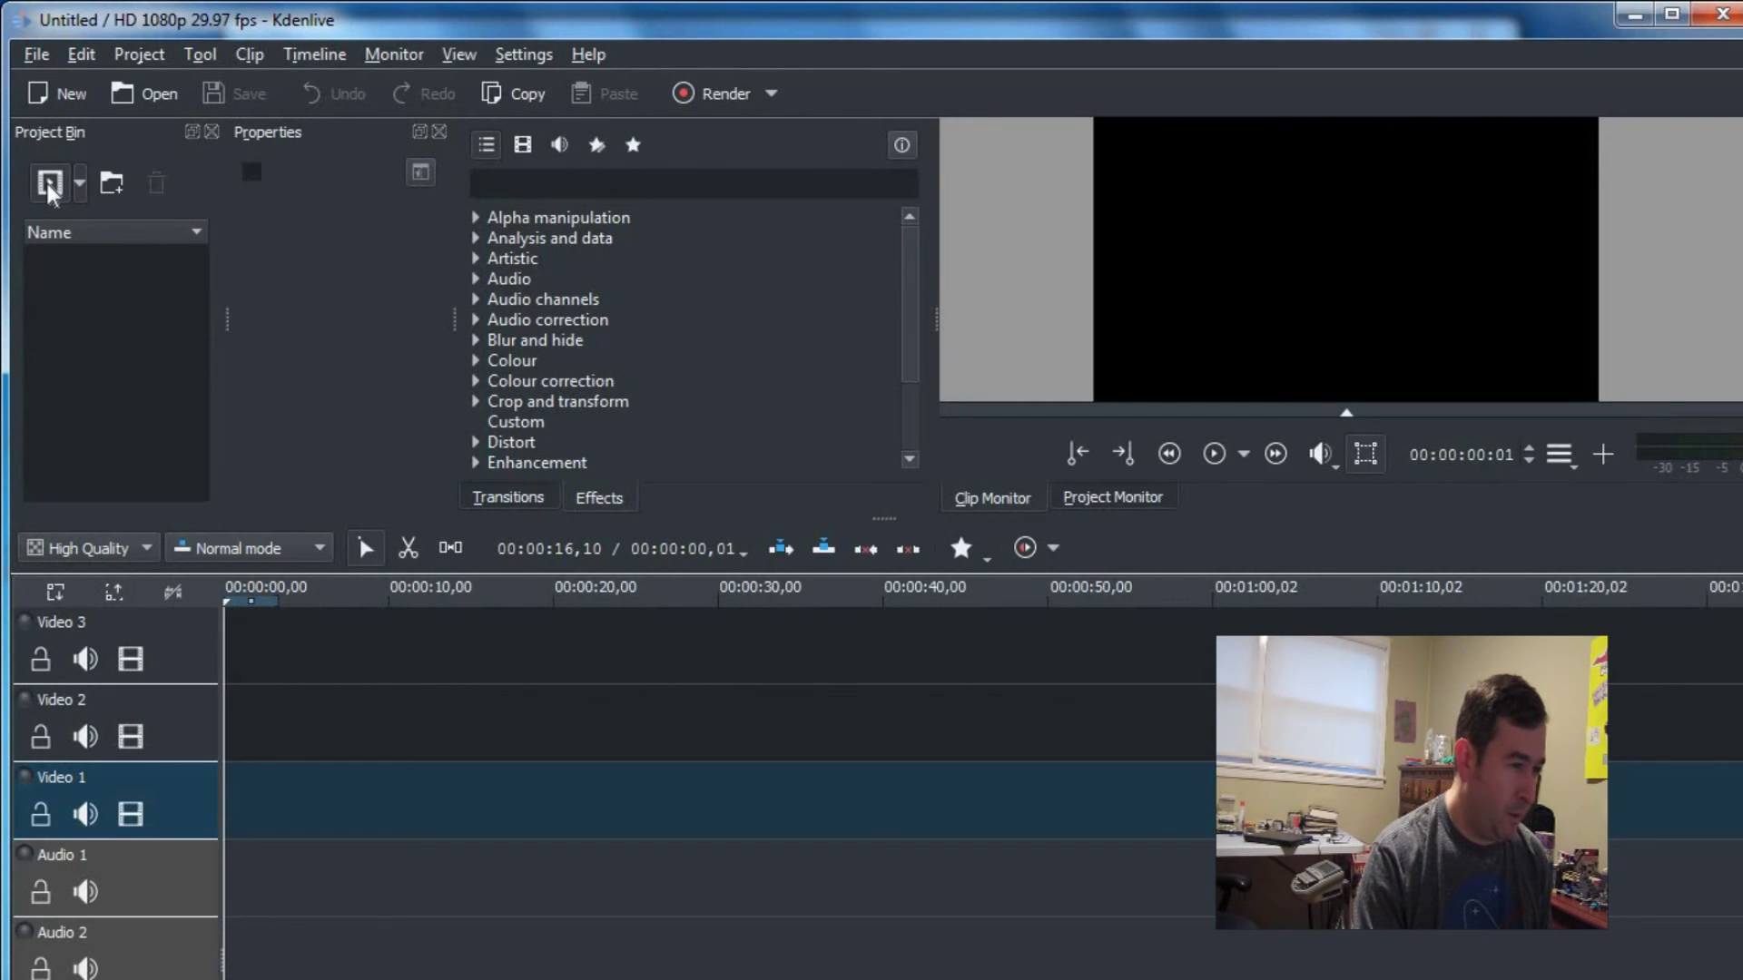
Step: Browse Documents' Reggie, microwave, Ball Lightining and Sarah folders in Add Clip, then cancel without adding anything
click(49, 184)
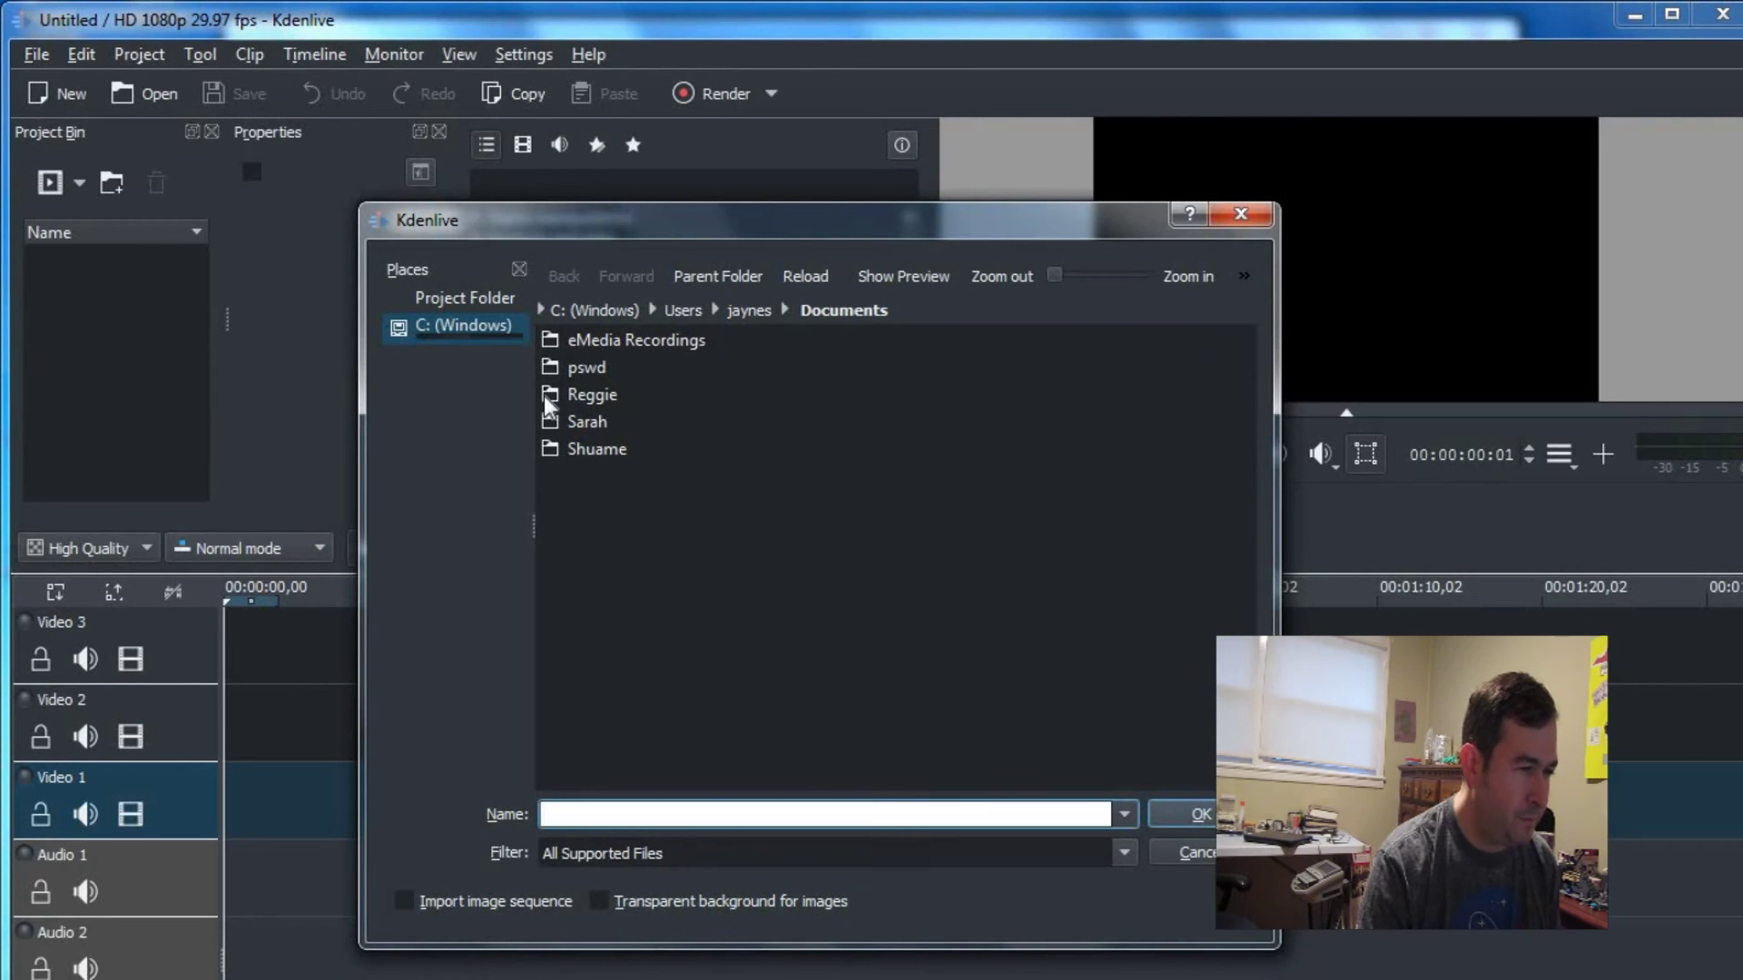
double_click(547, 396)
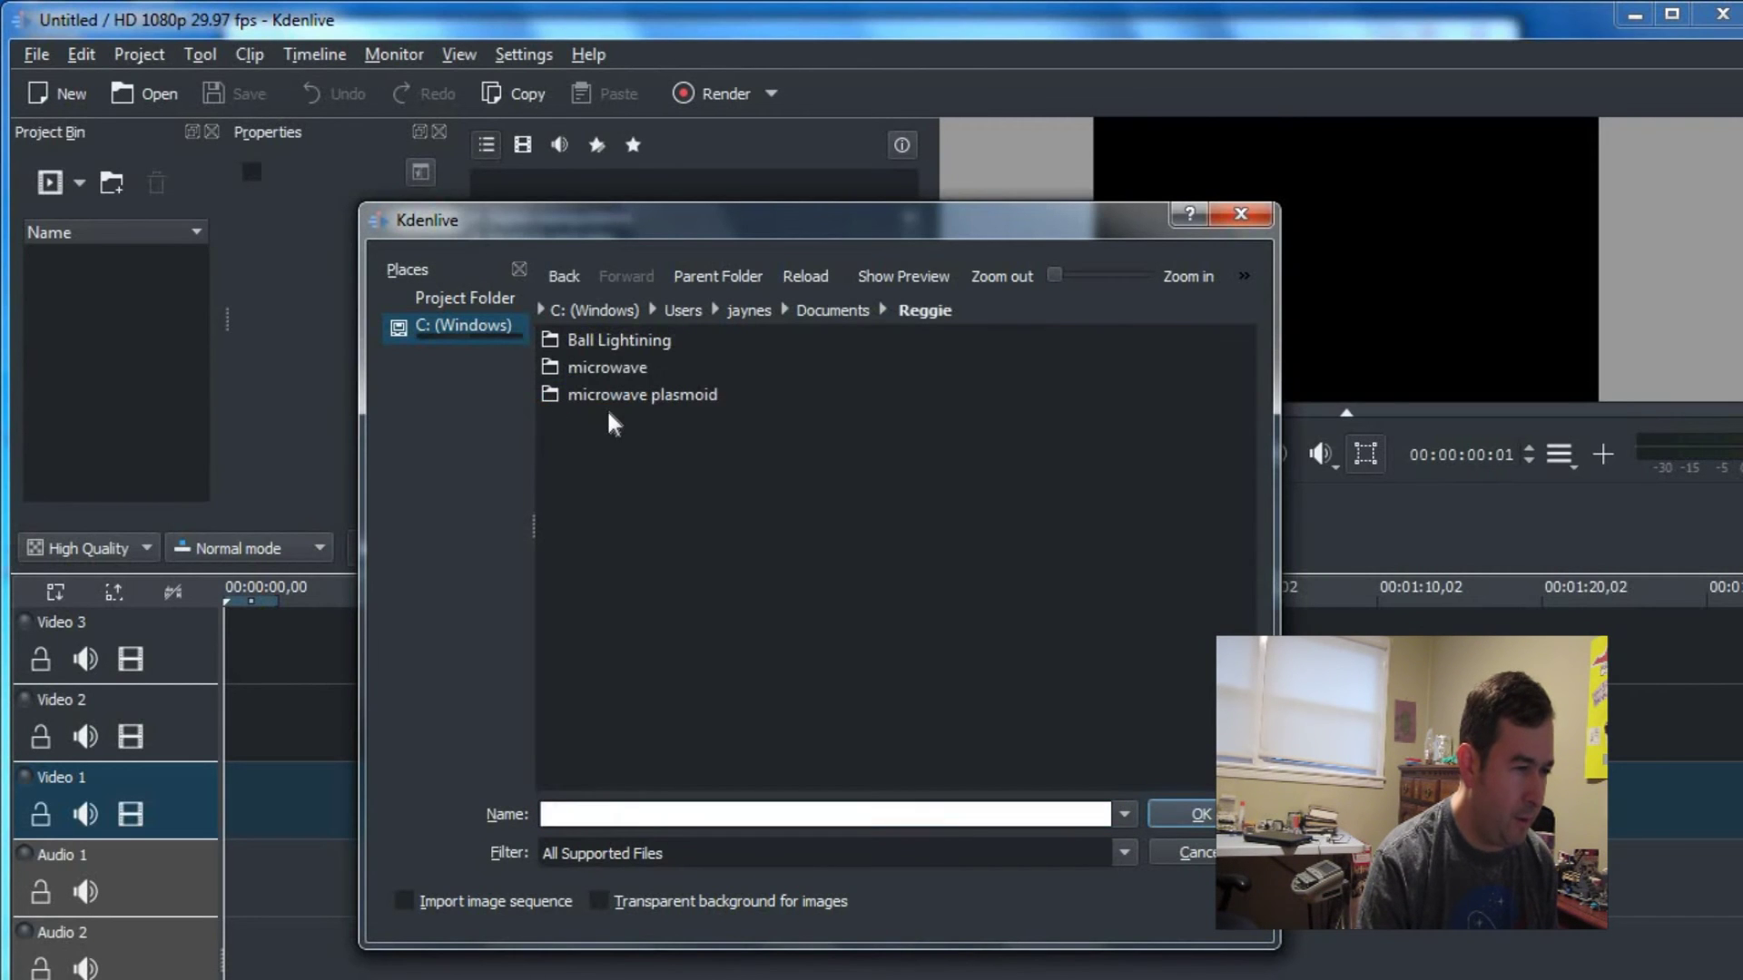
double_click(548, 366)
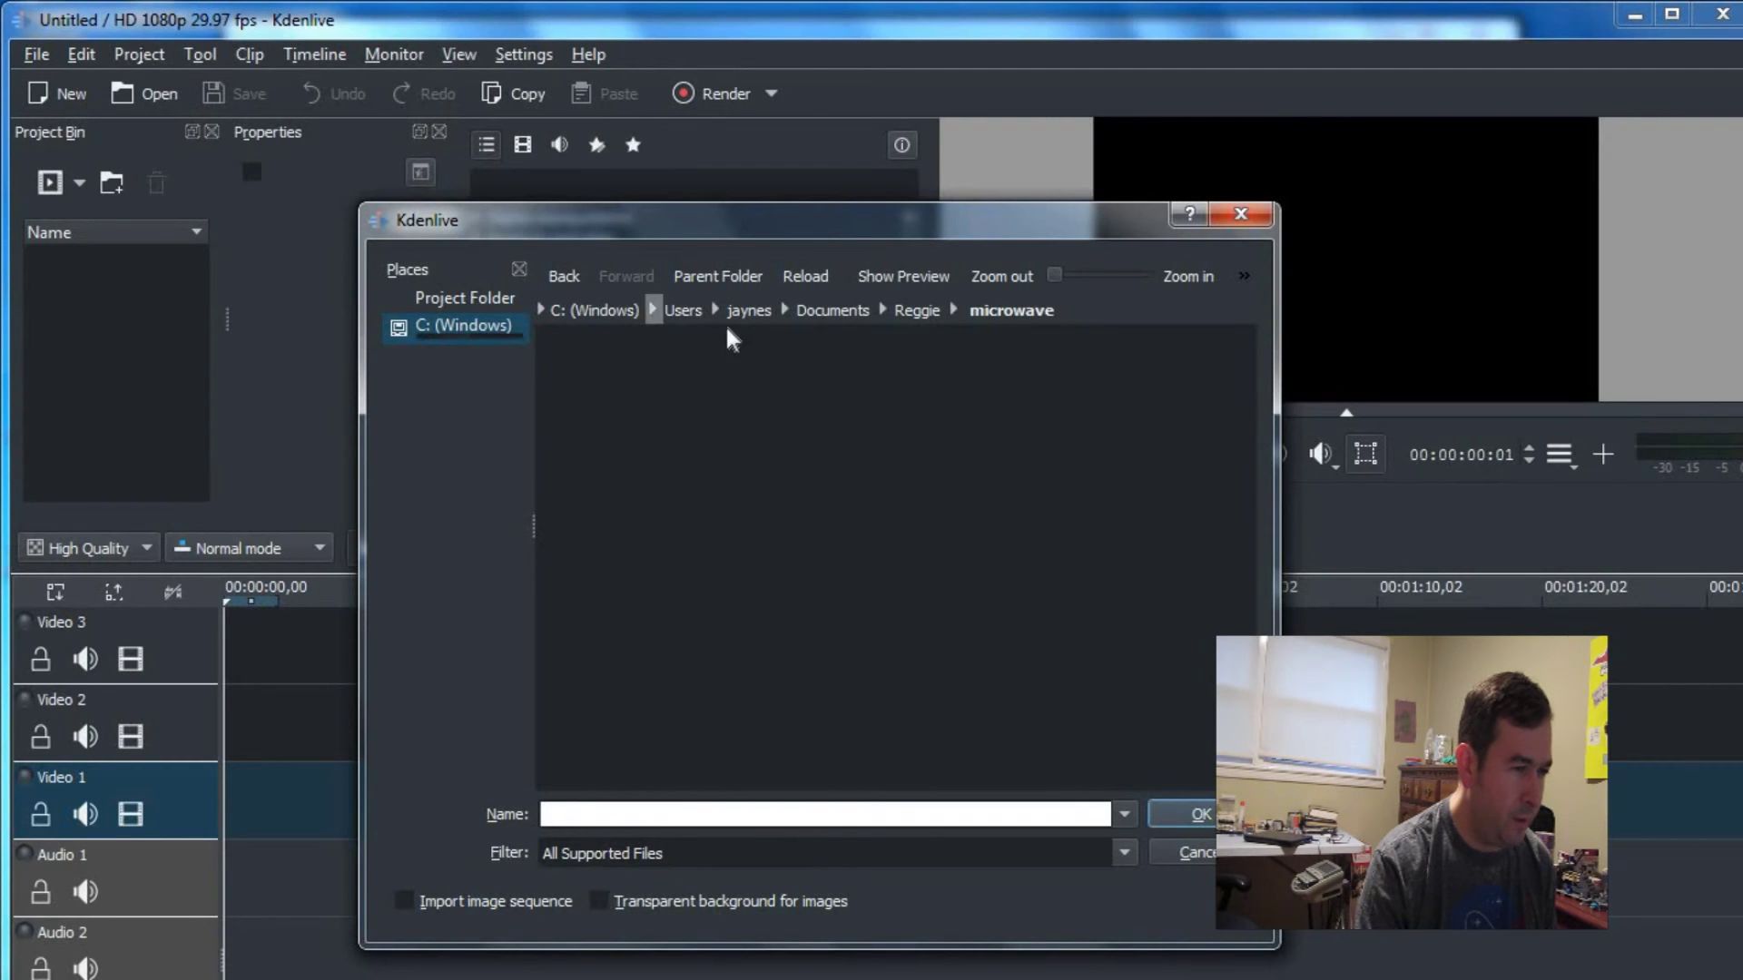
click(900, 309)
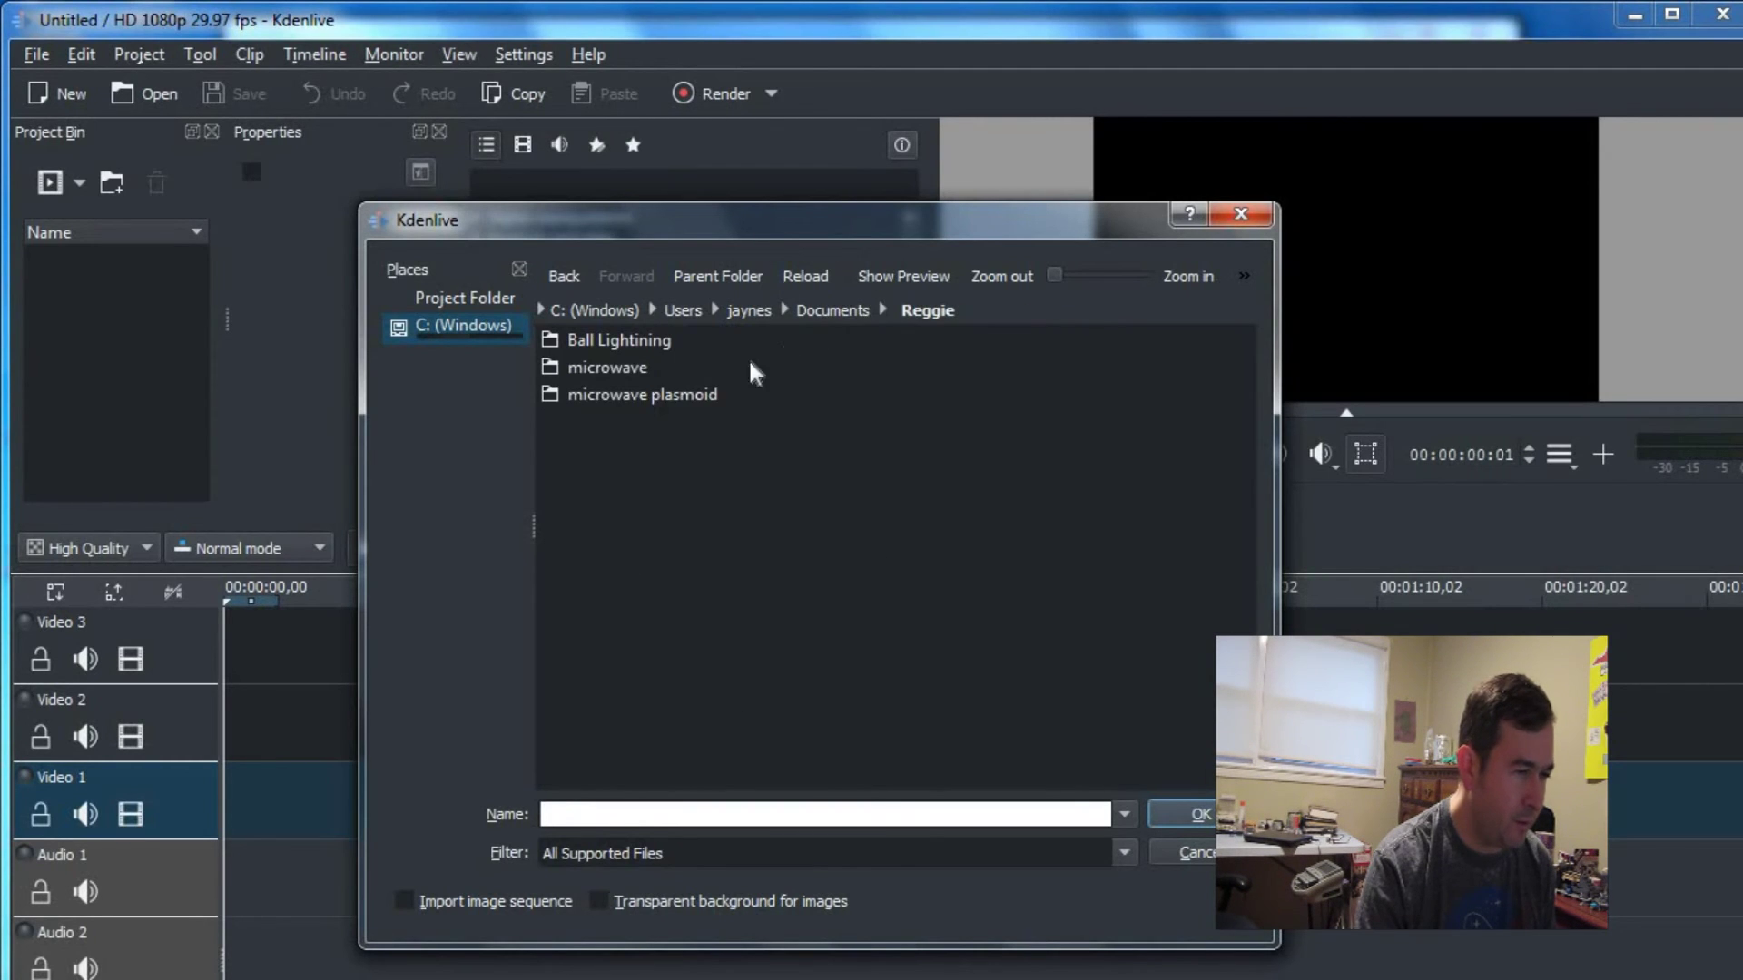
double_click(551, 340)
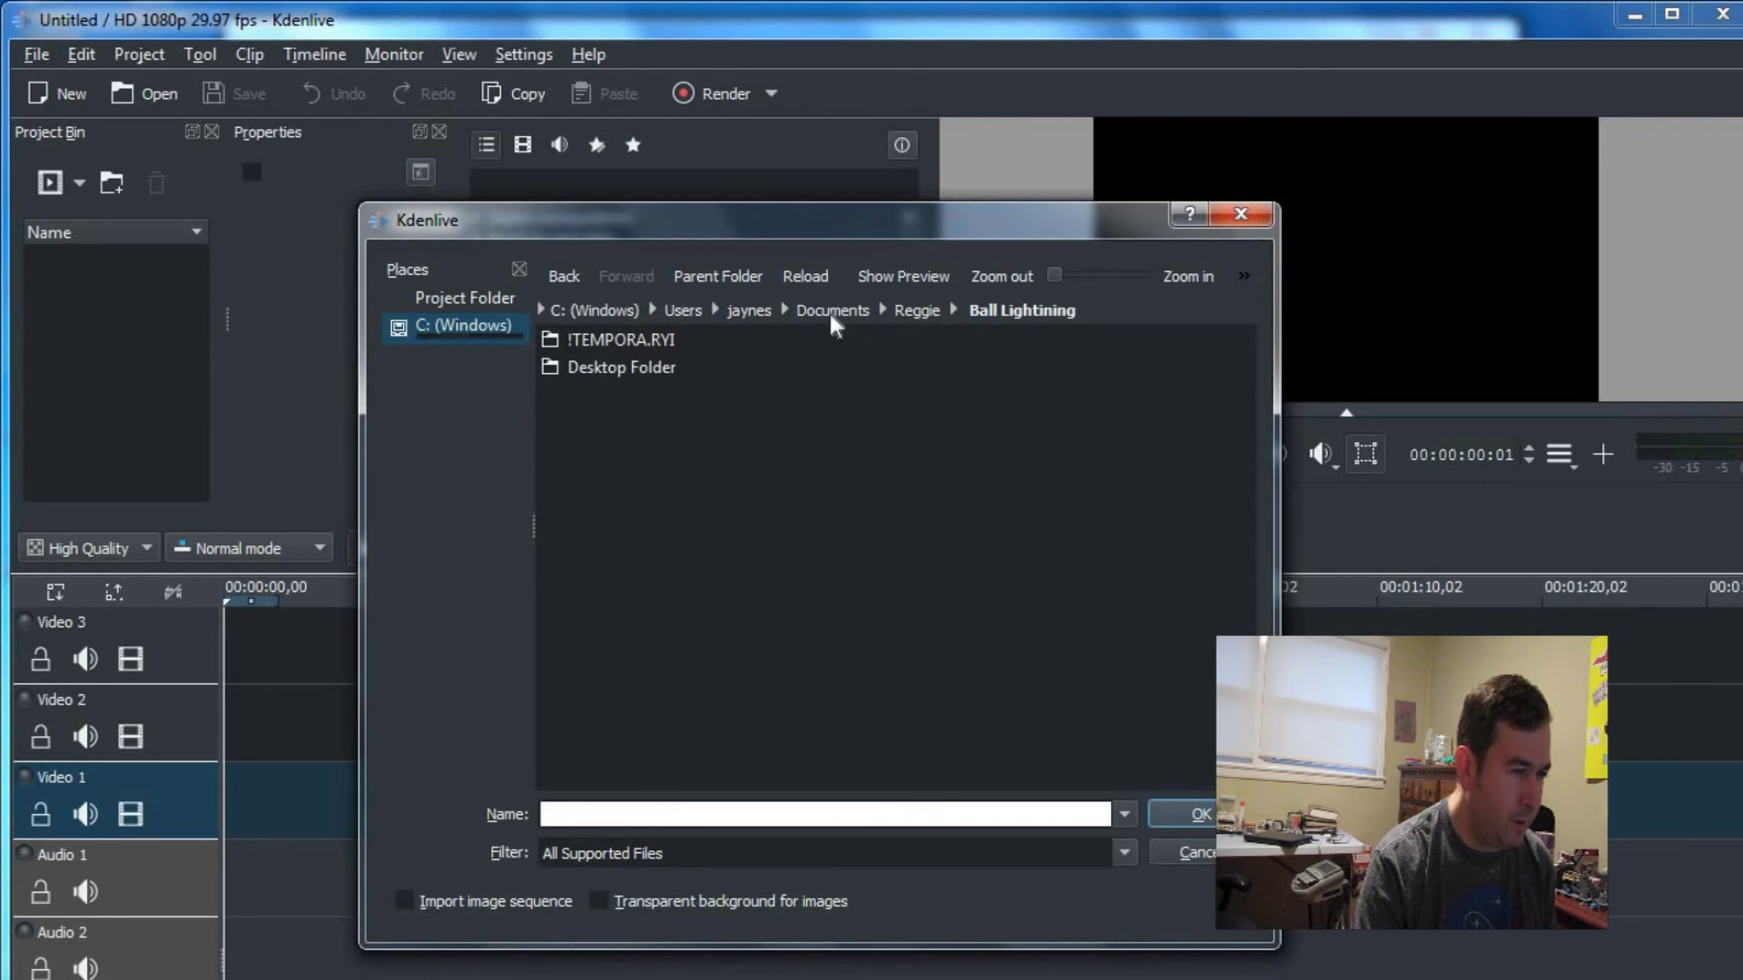
click(909, 313)
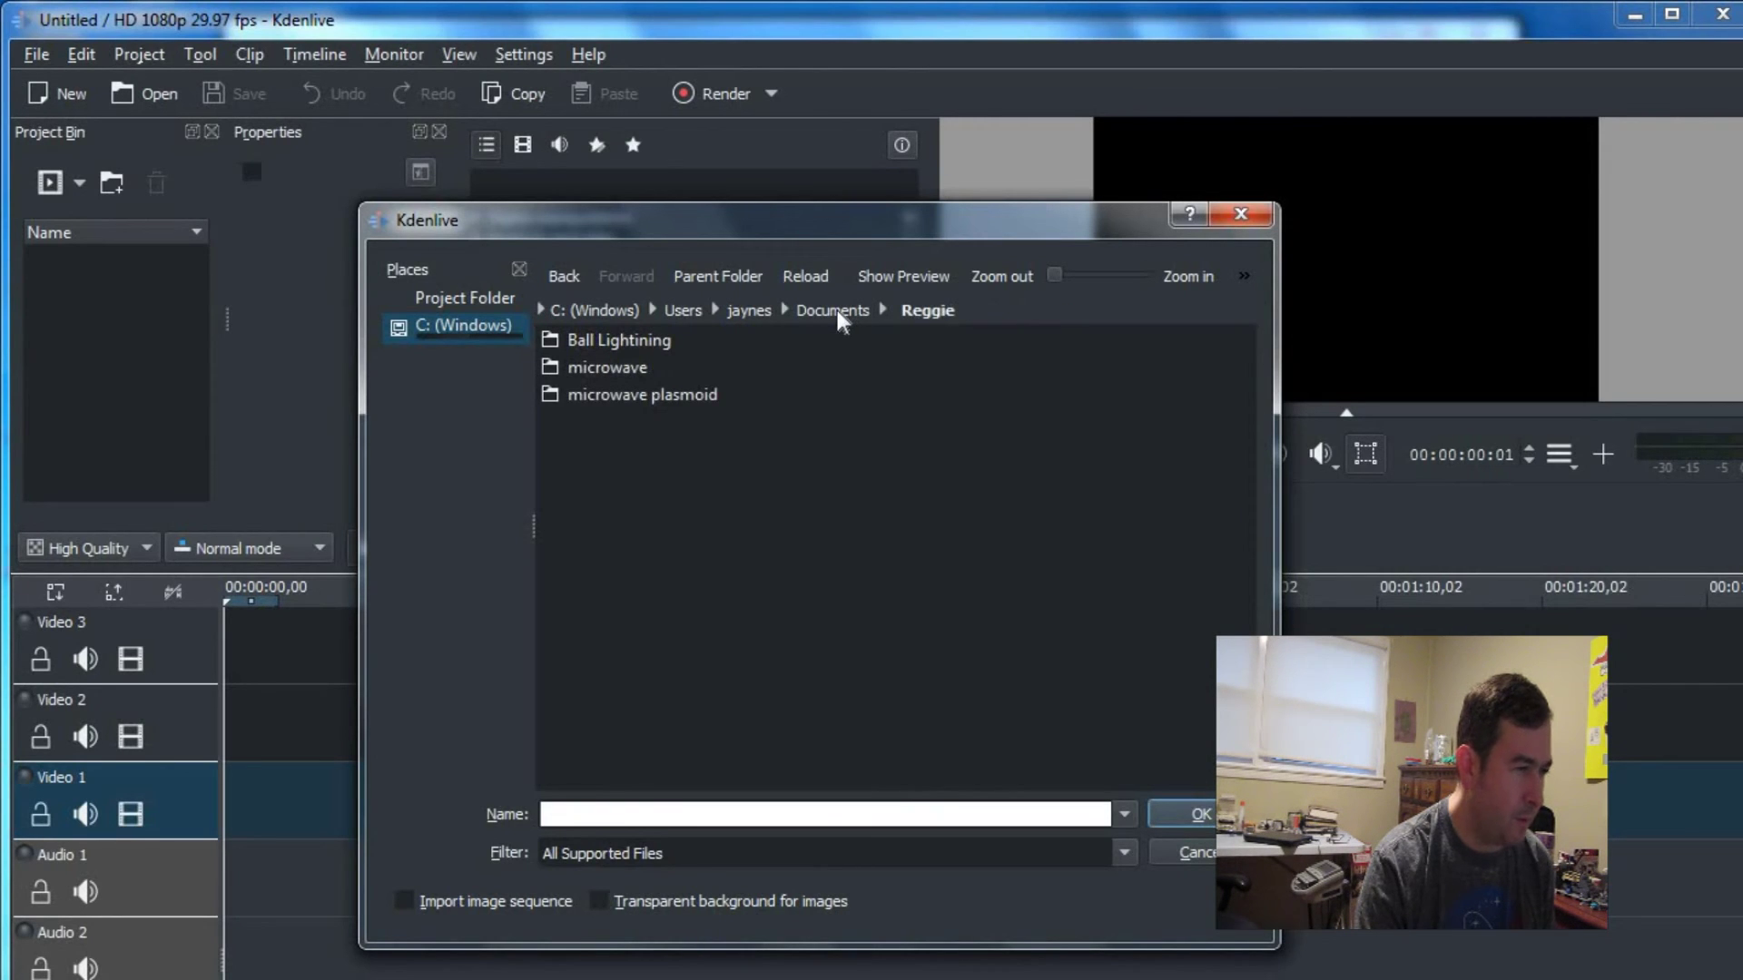
click(836, 310)
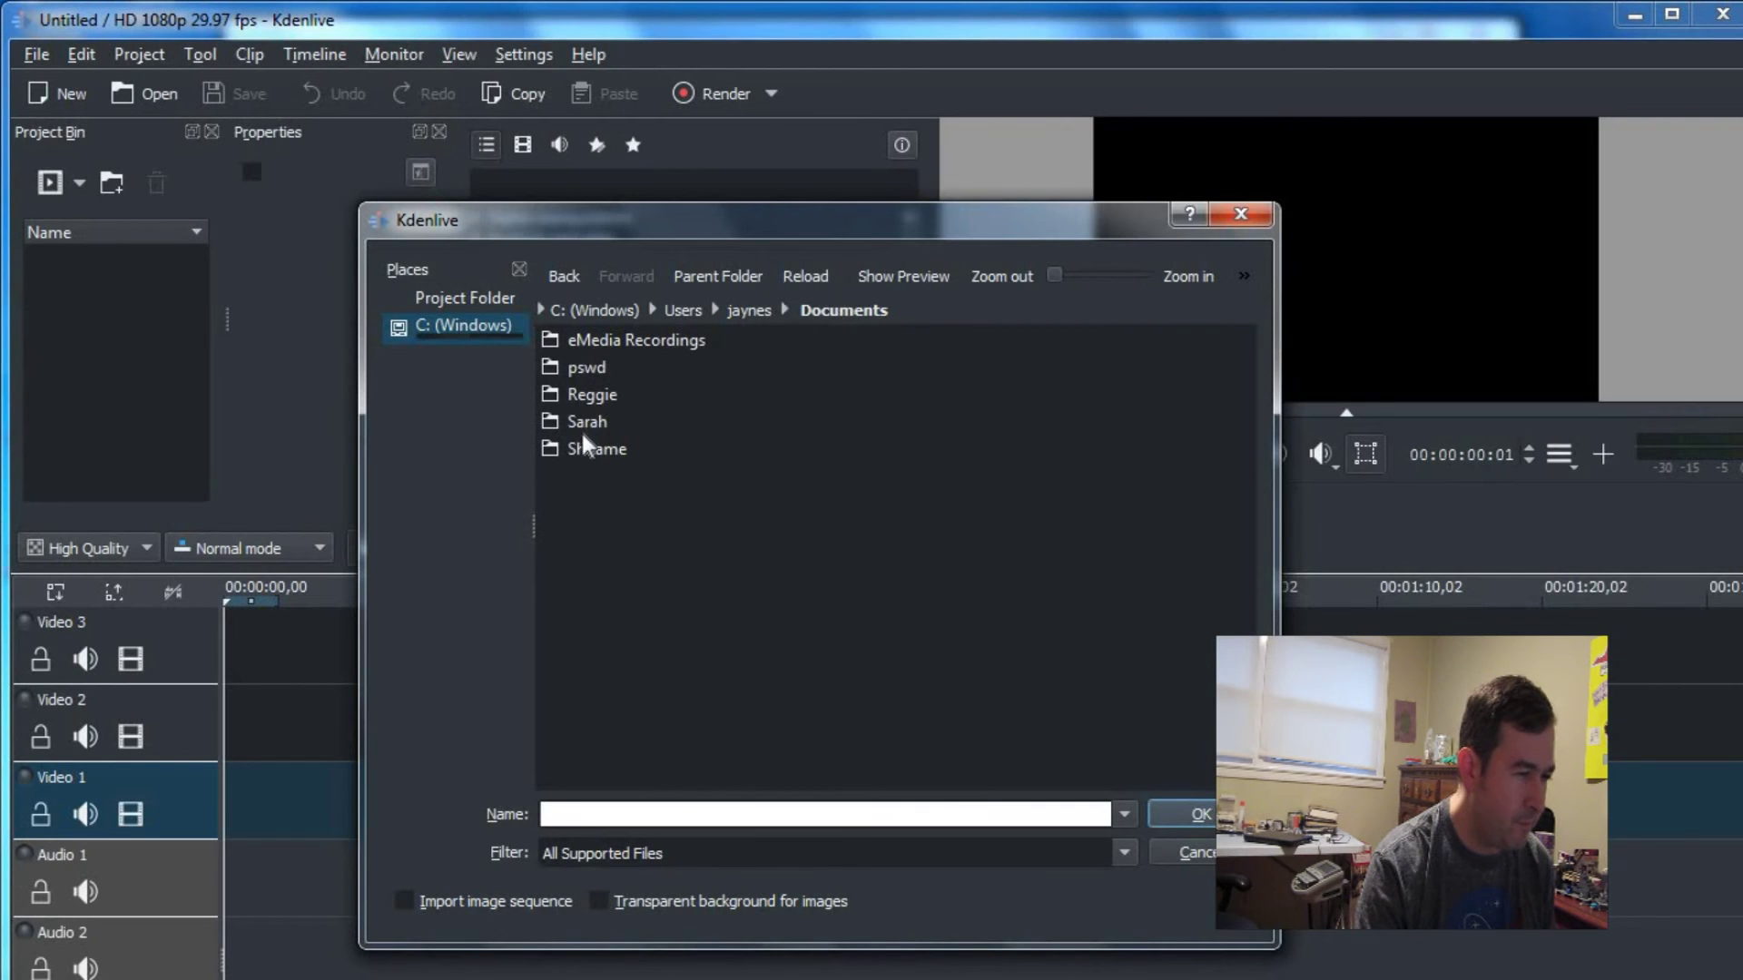
double_click(552, 423)
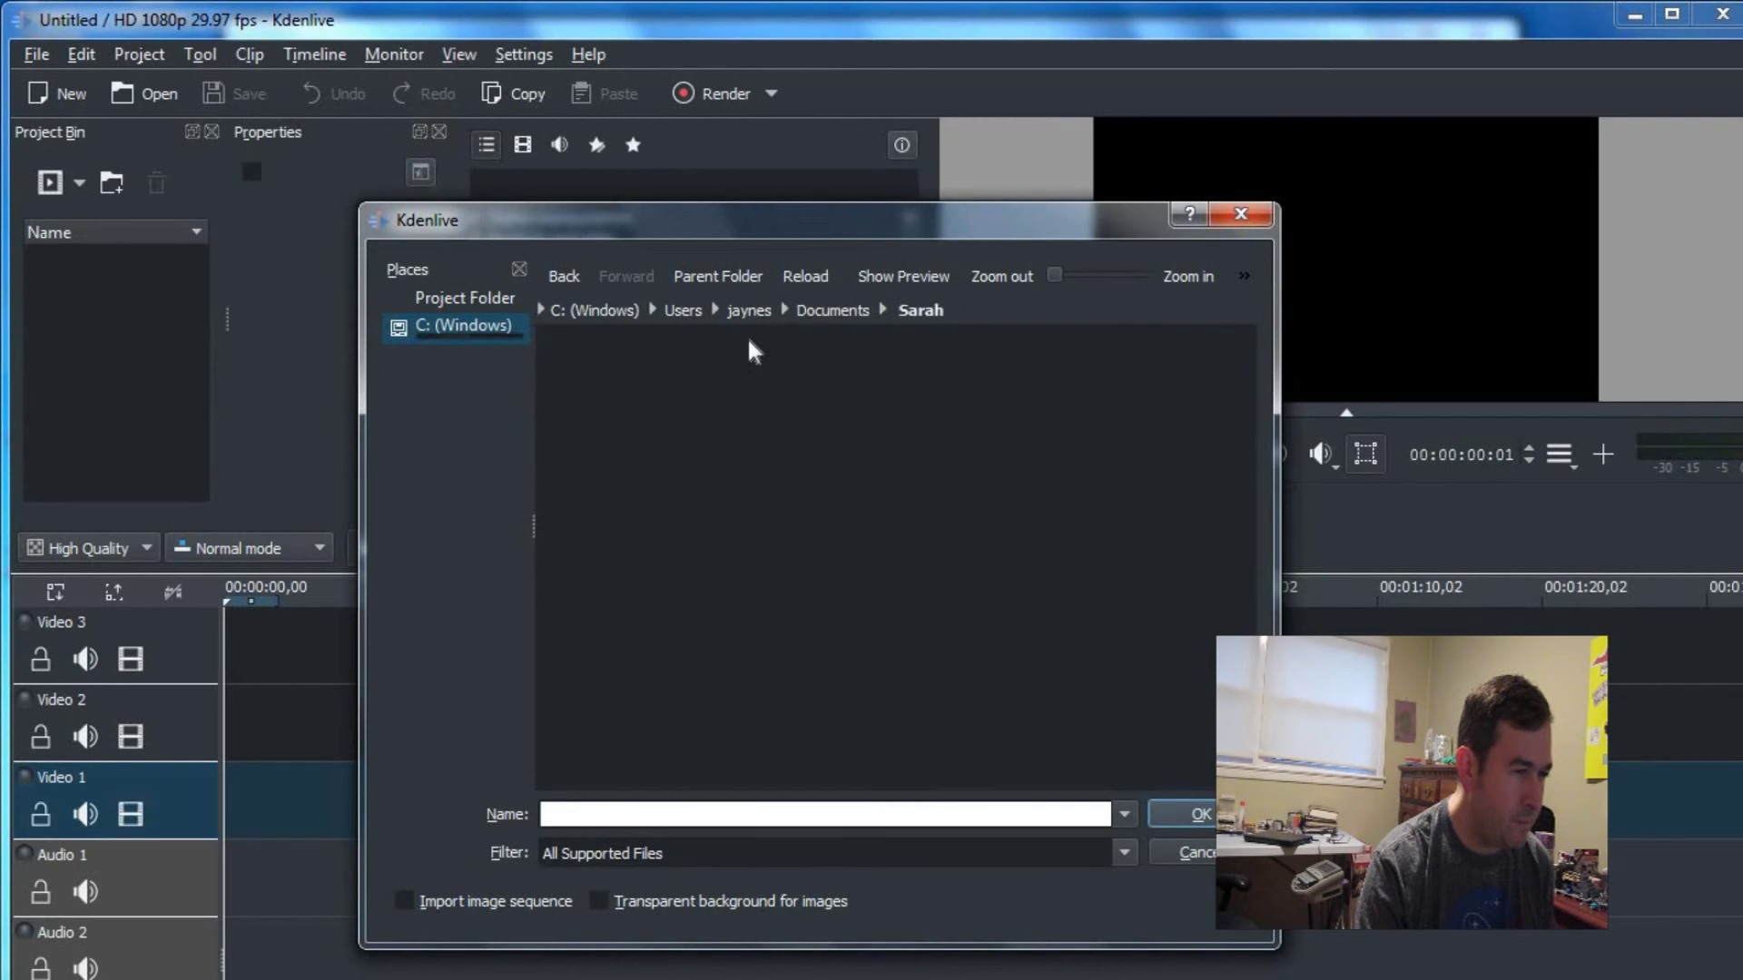
click(826, 311)
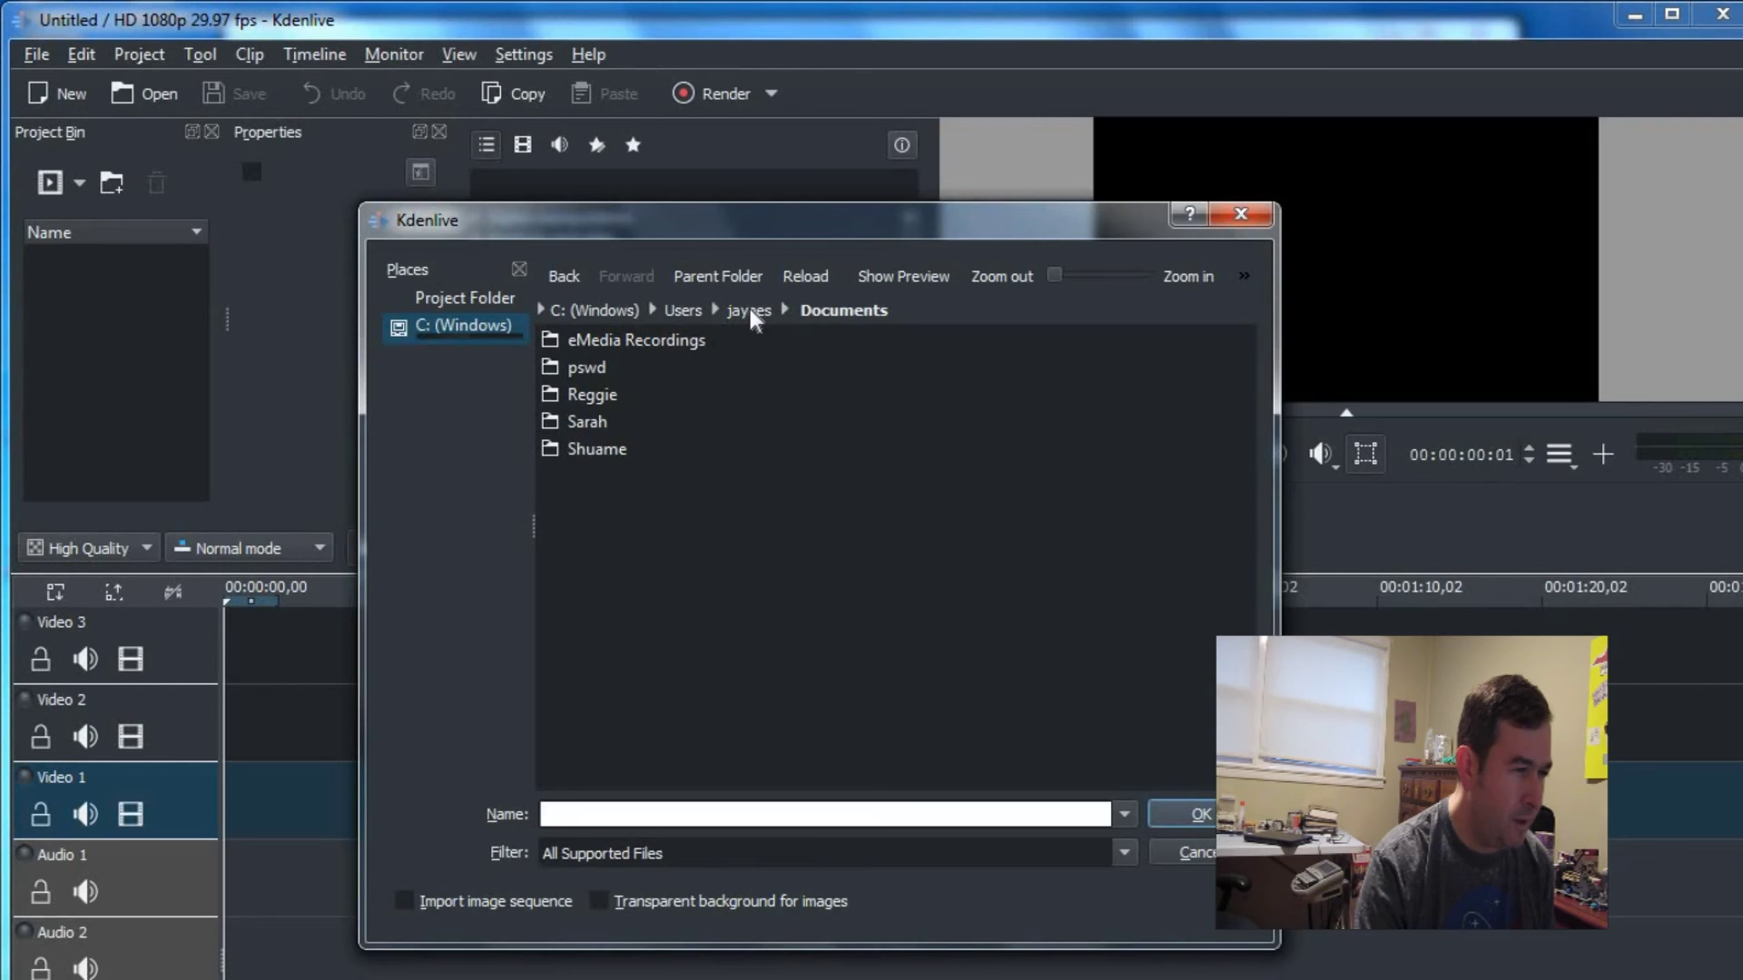
key(Escape)
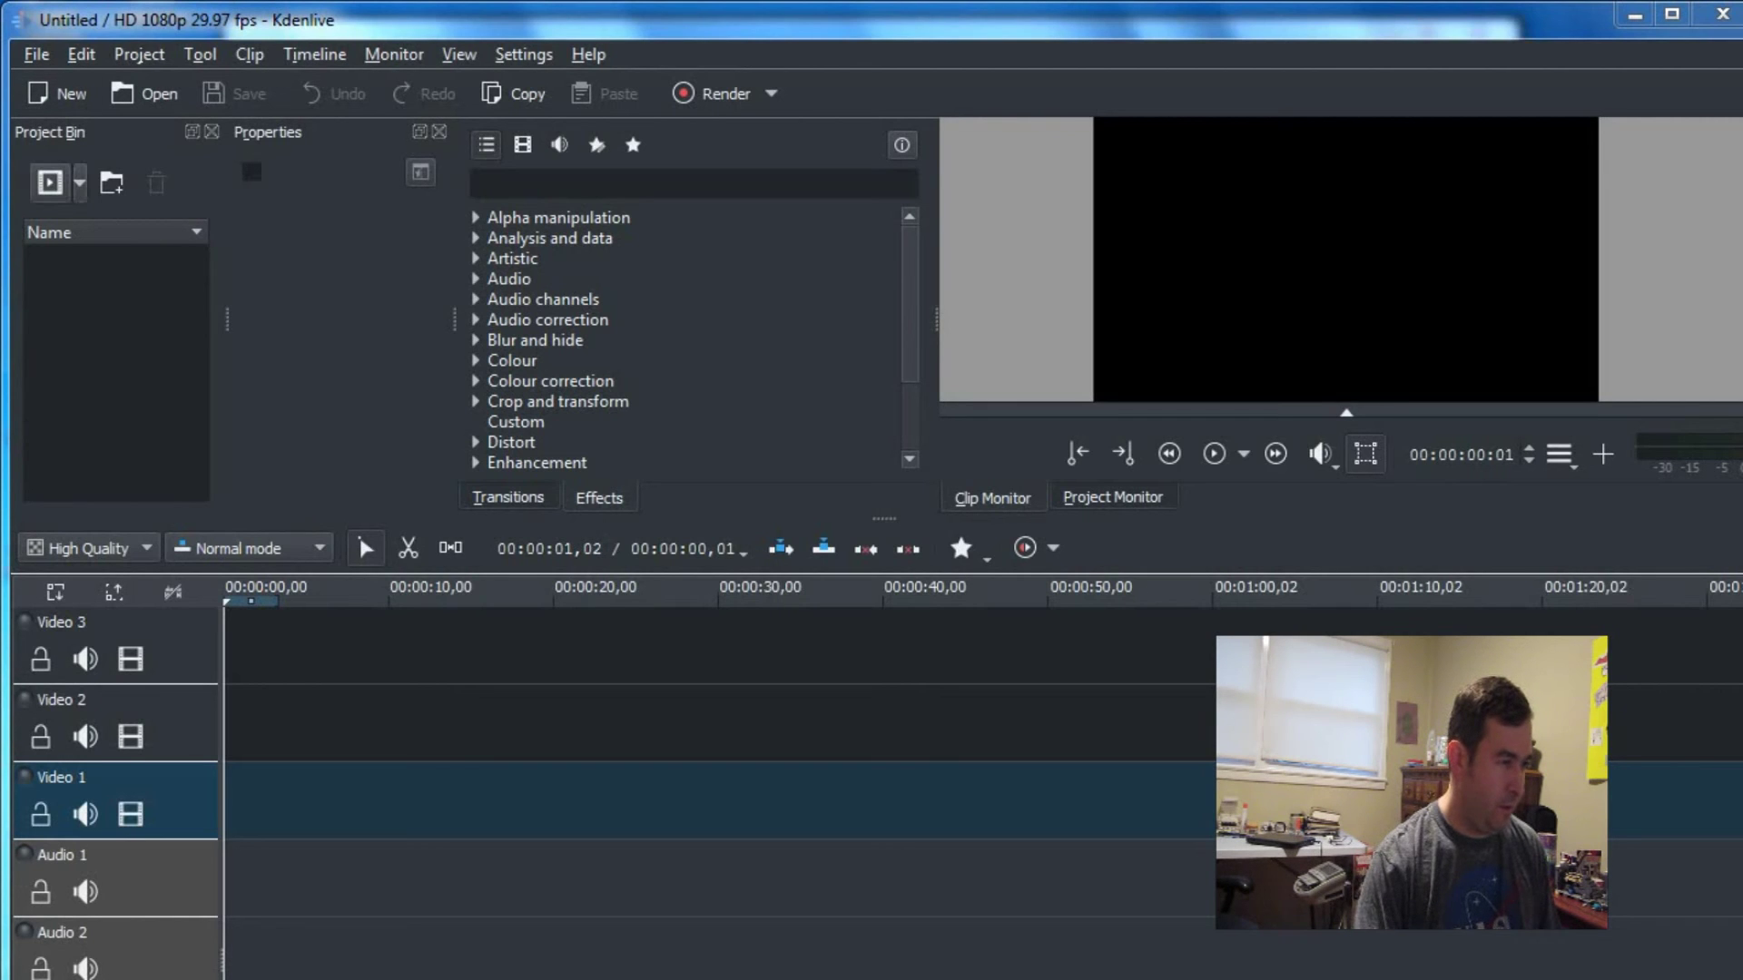
Step: Try adding kdenliveinstall.wmv to the Project Bin and dismiss the Invalid clip warning
click(49, 183)
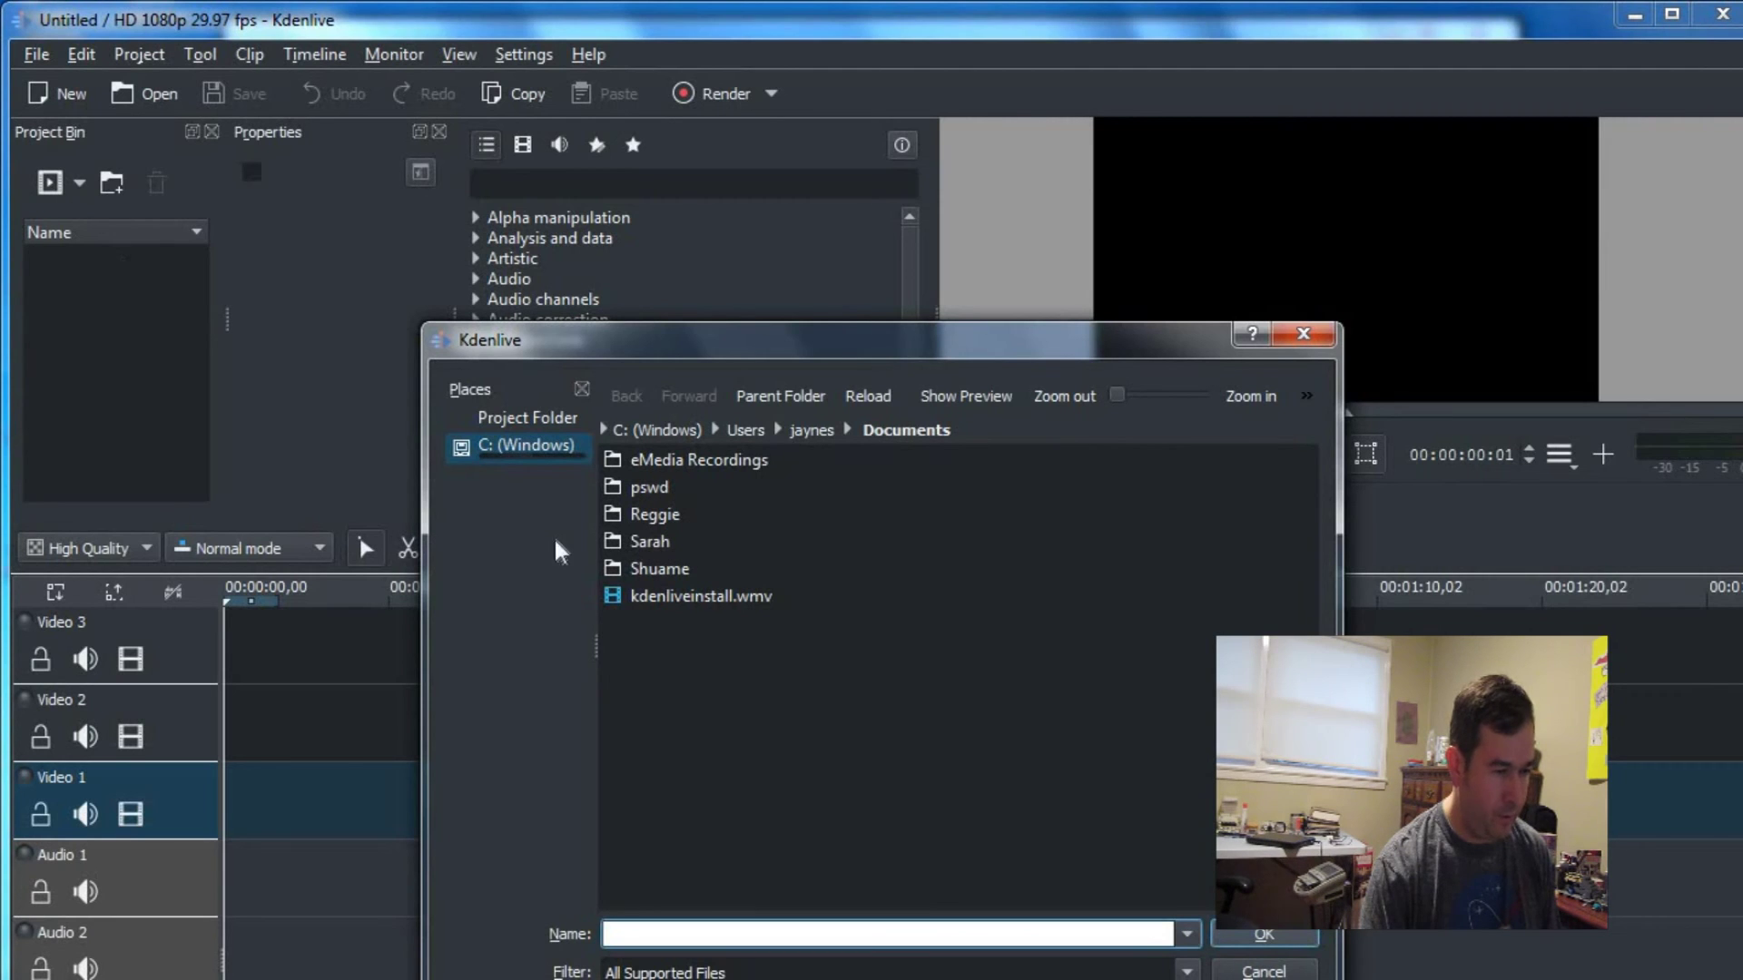
click(615, 594)
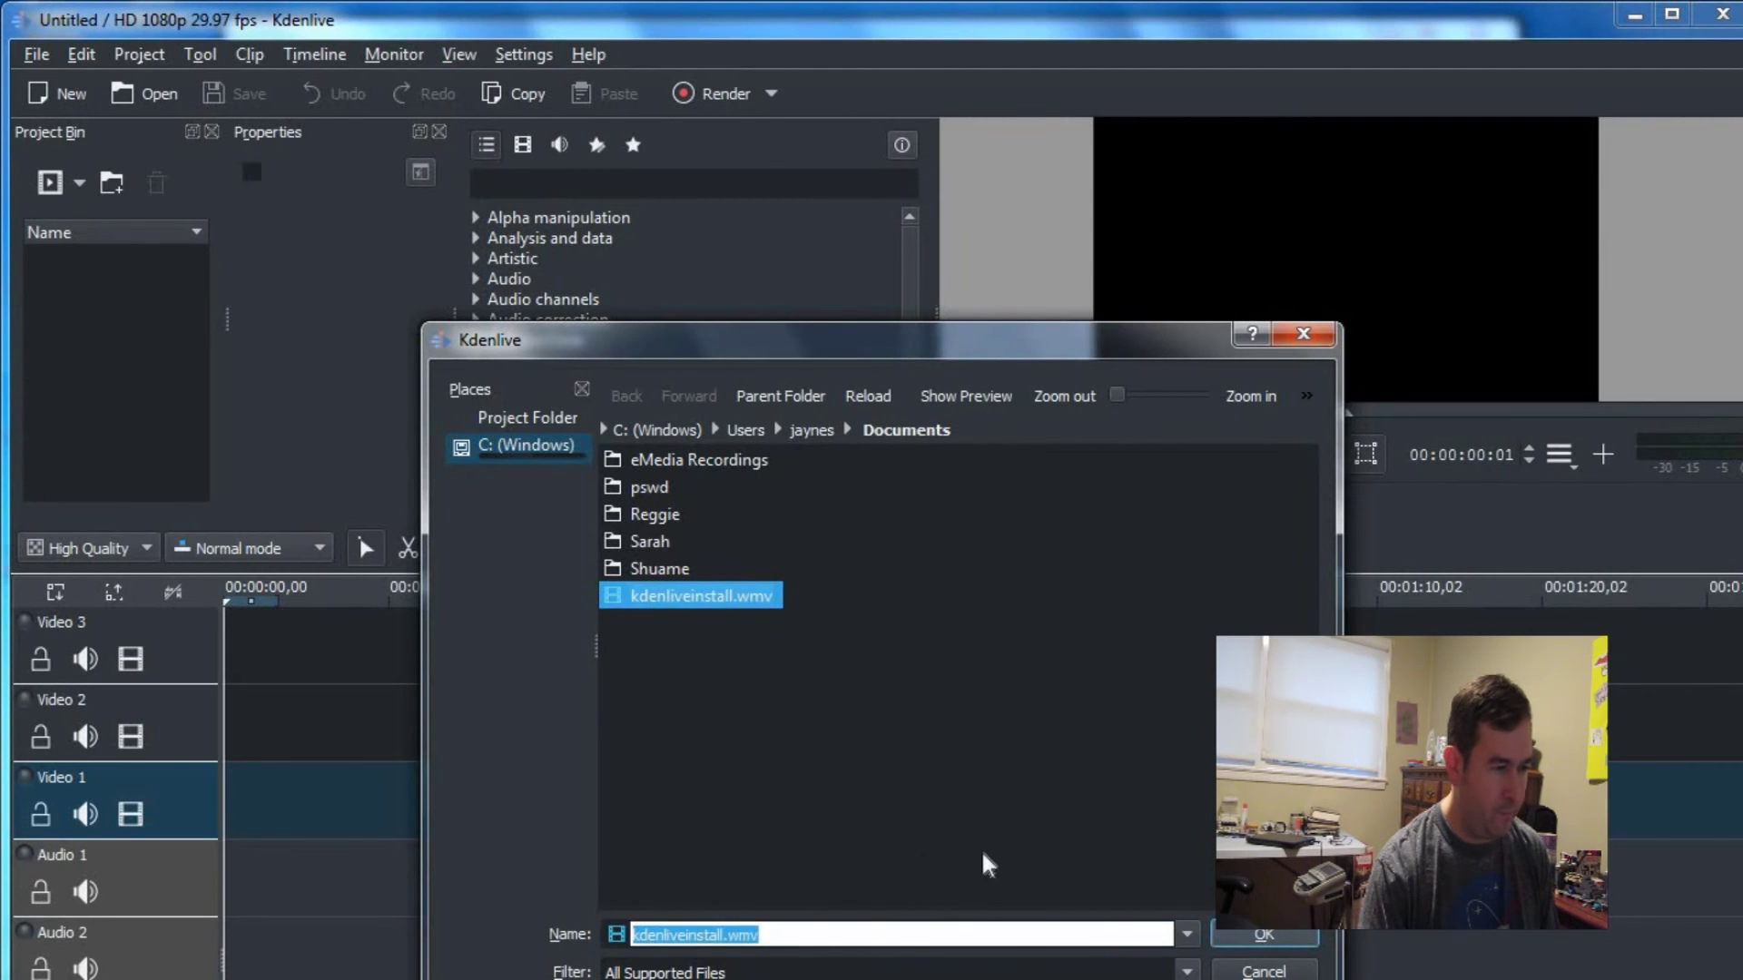
click(1272, 930)
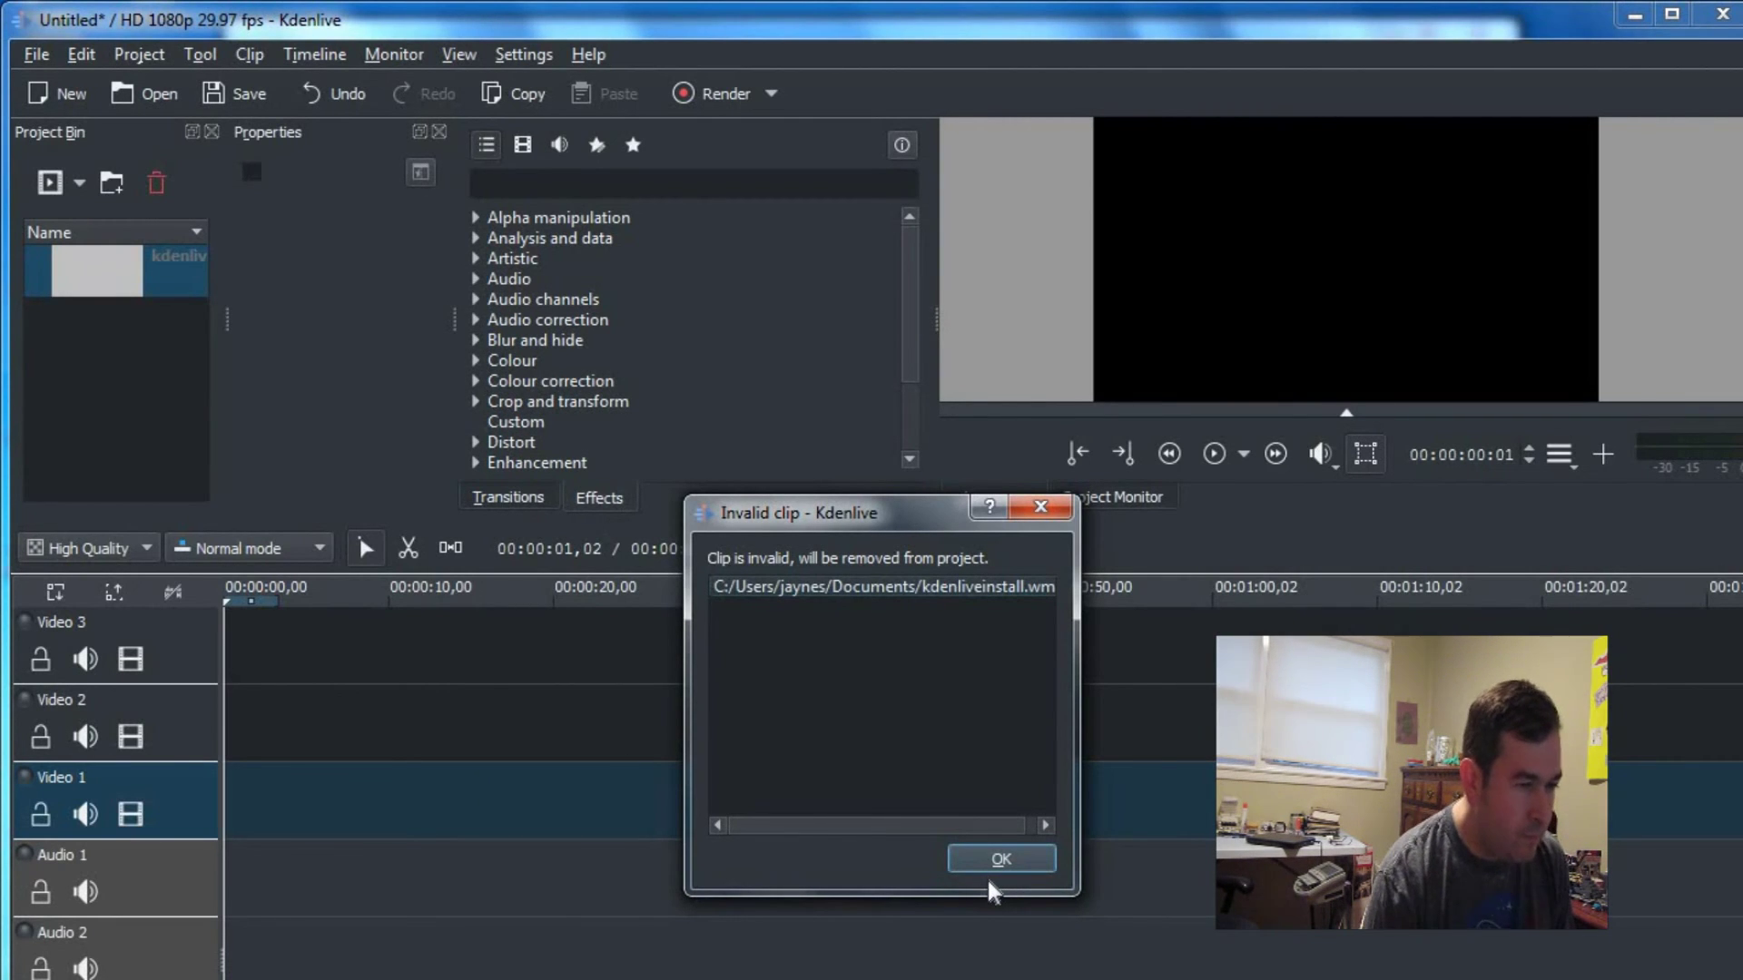
click(996, 853)
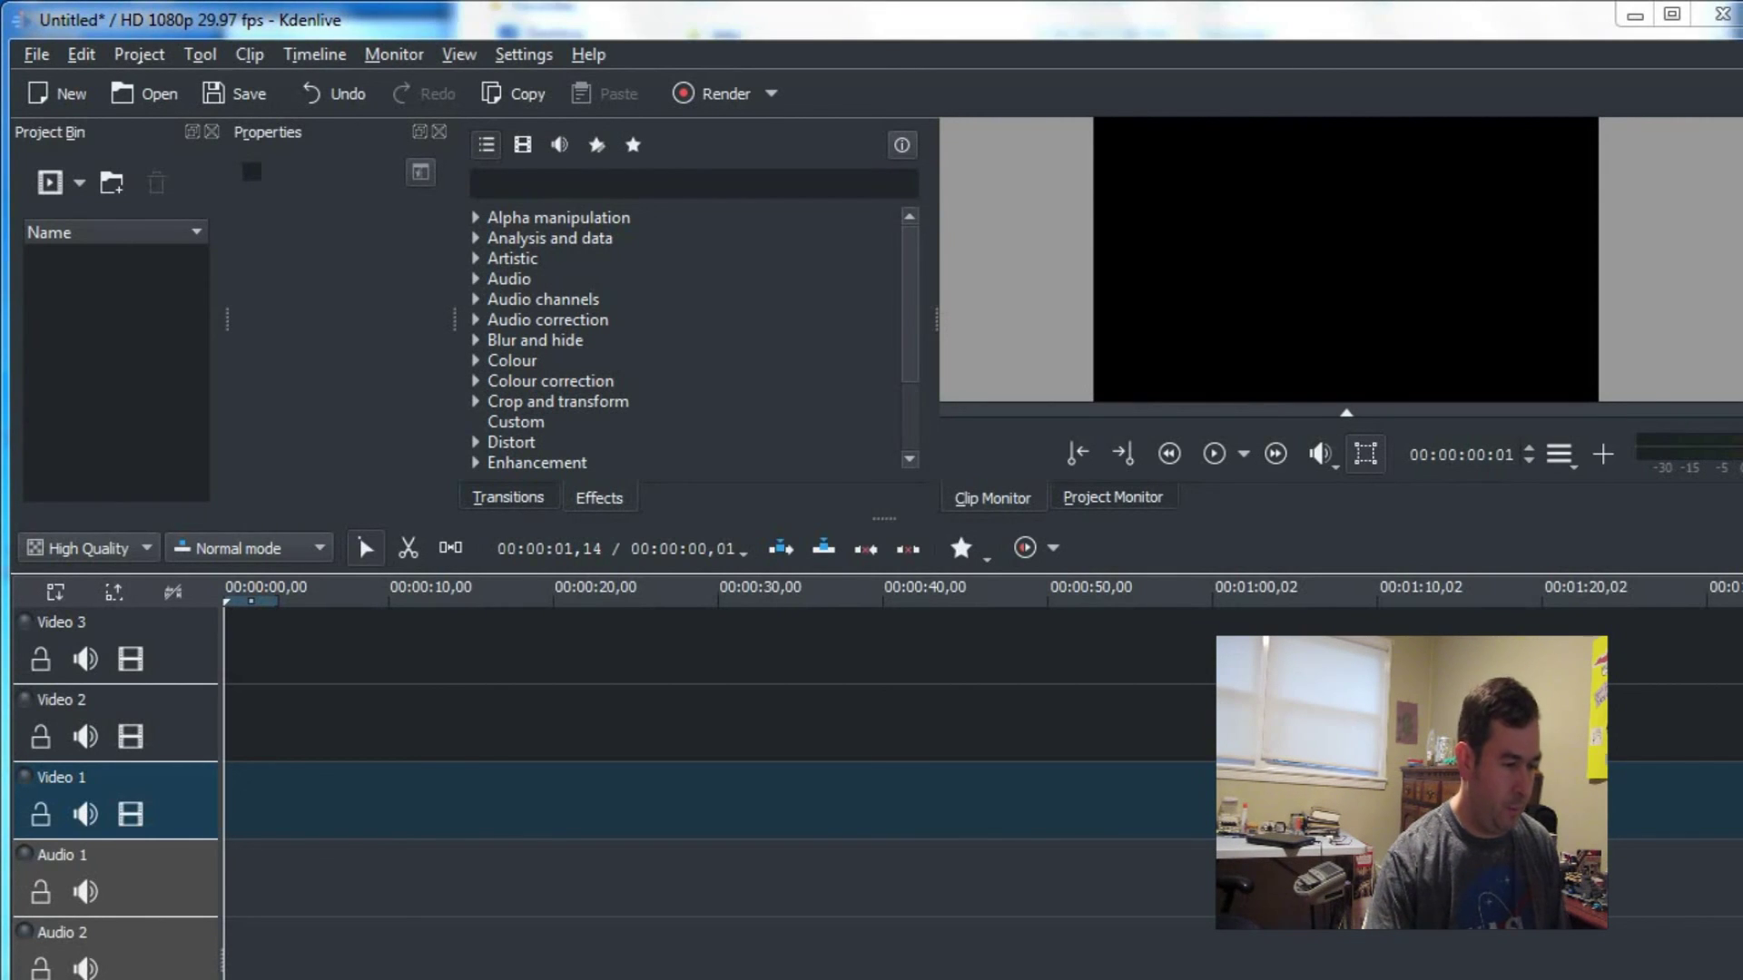
Step: Check the kdenlive.org download page in Chrome, then quit Kdenlive without saving the project
key(alt+Tab)
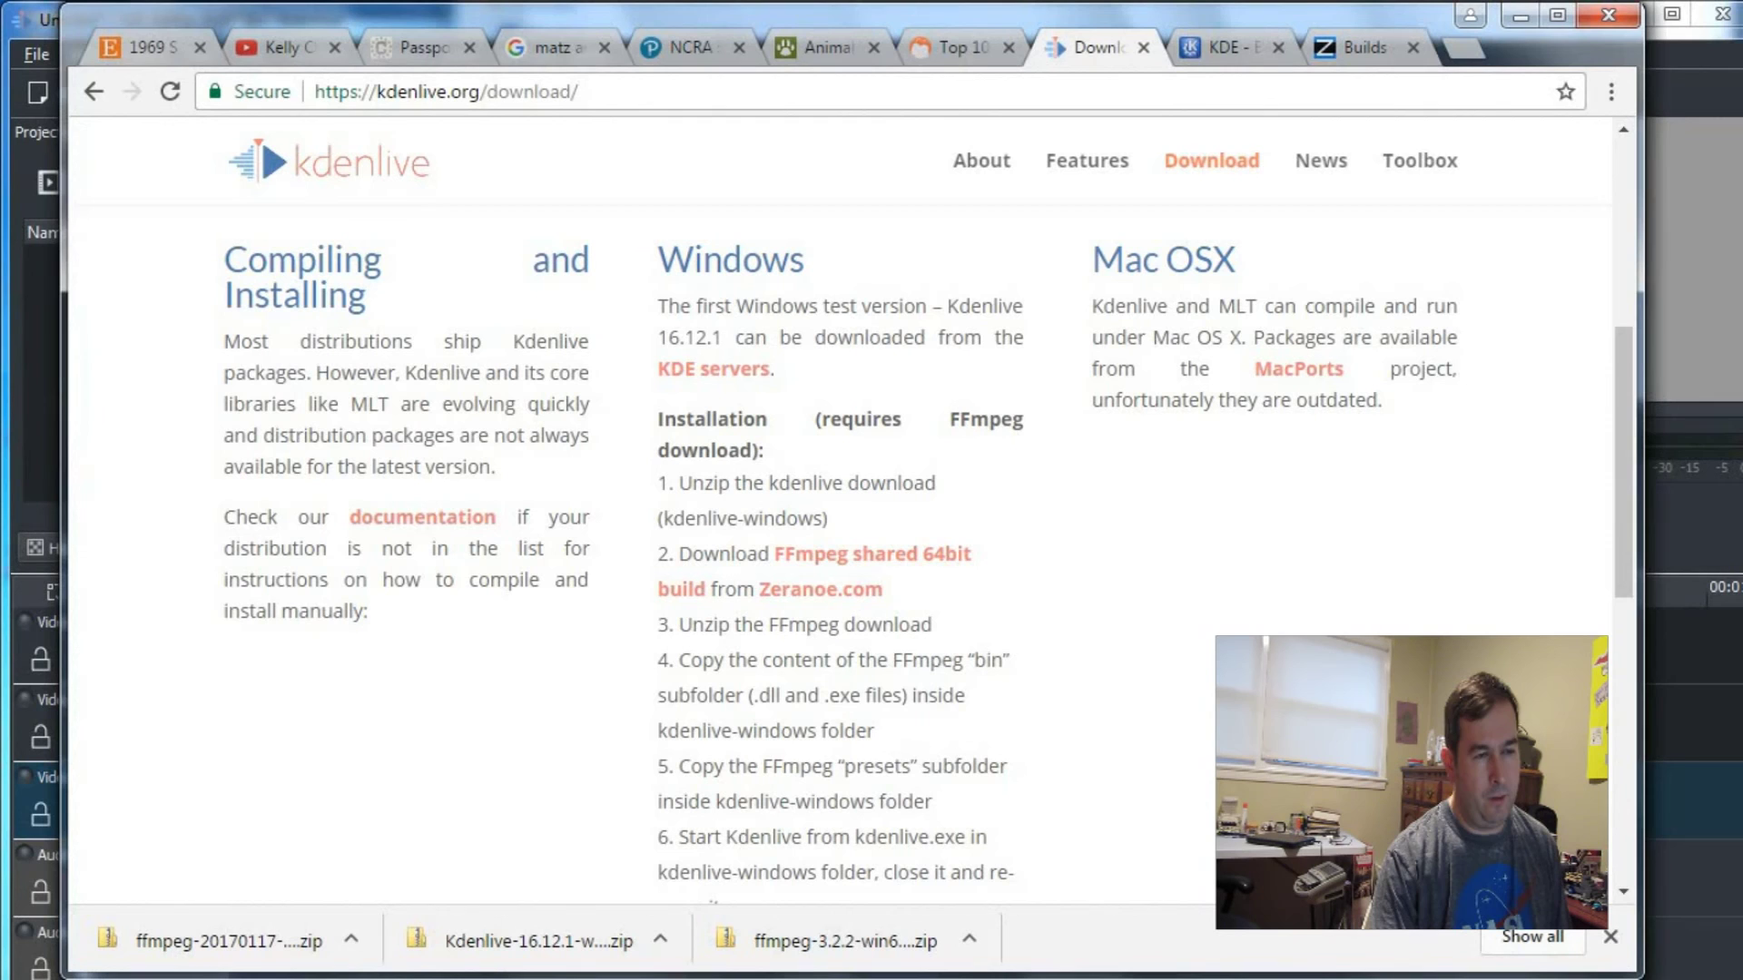
click(1519, 16)
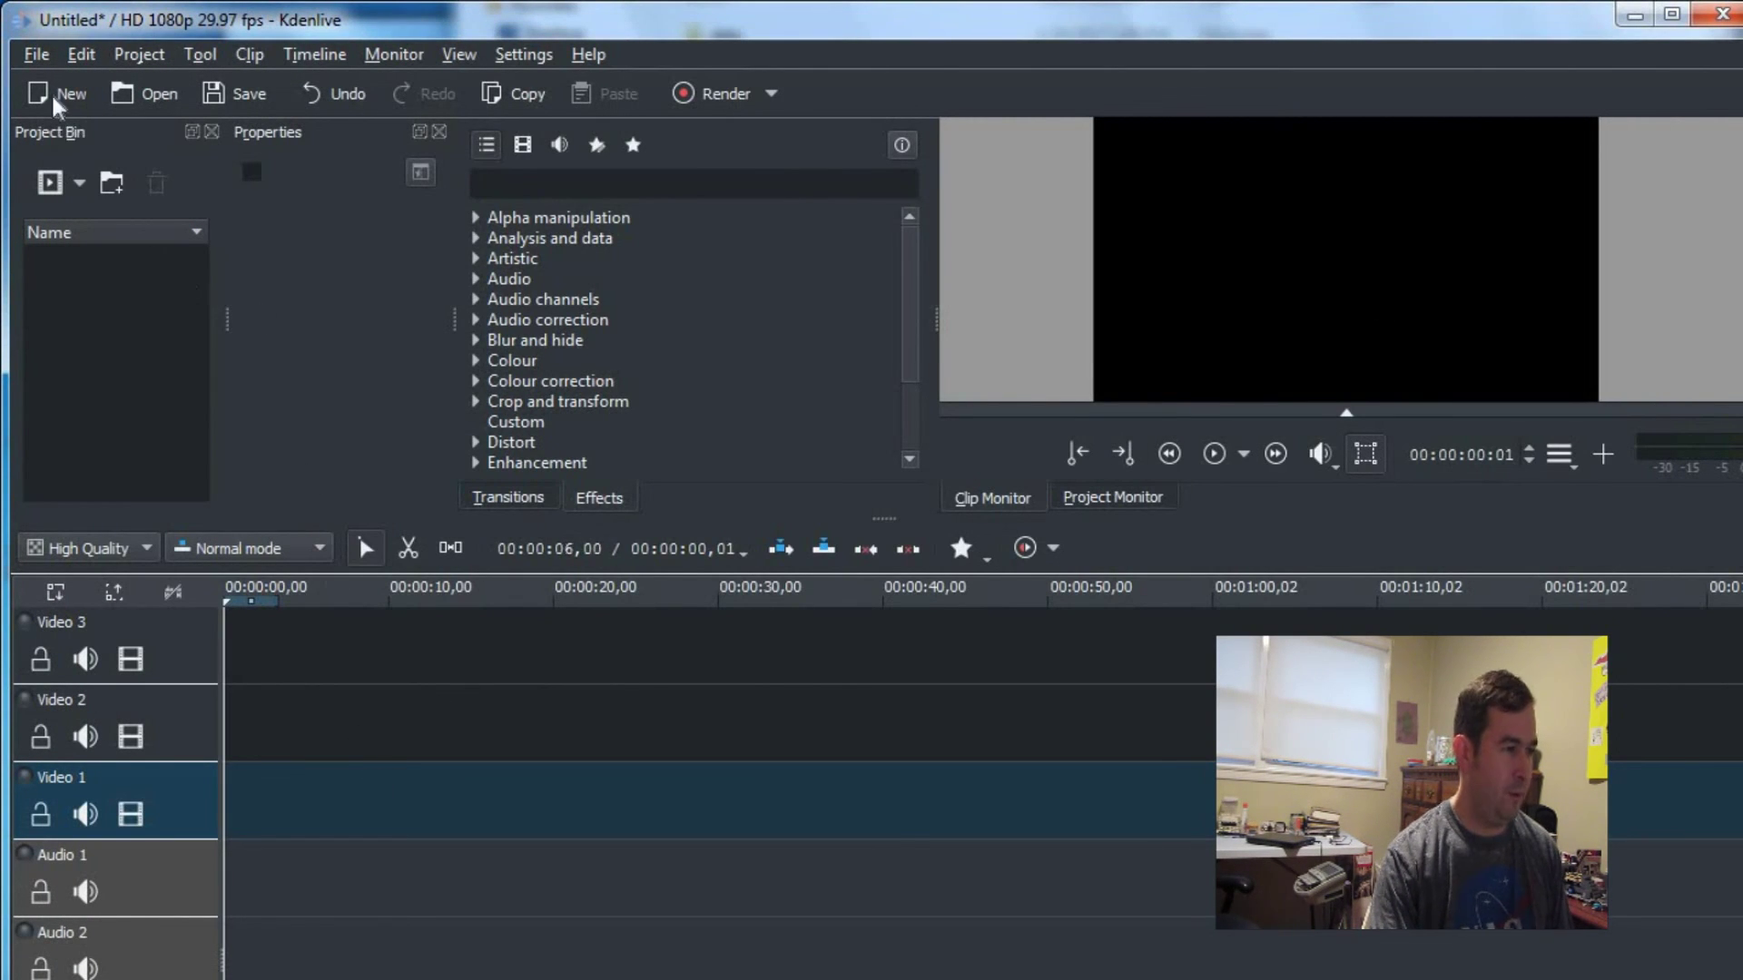
click(1723, 15)
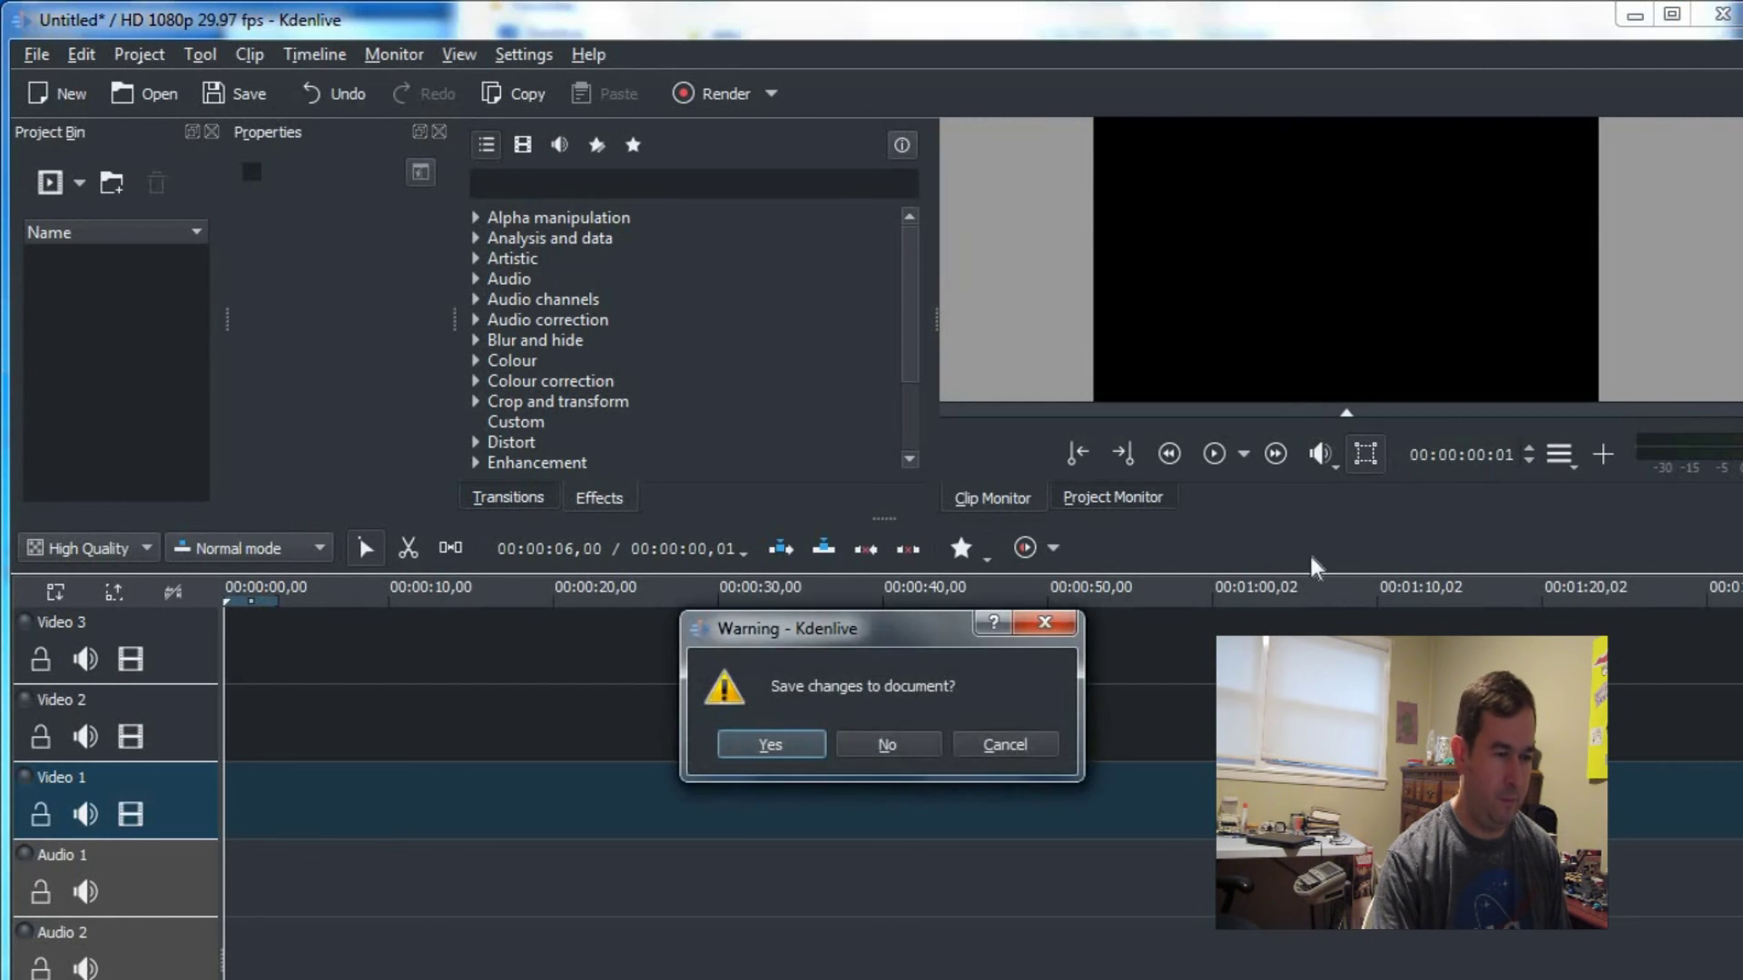
click(889, 744)
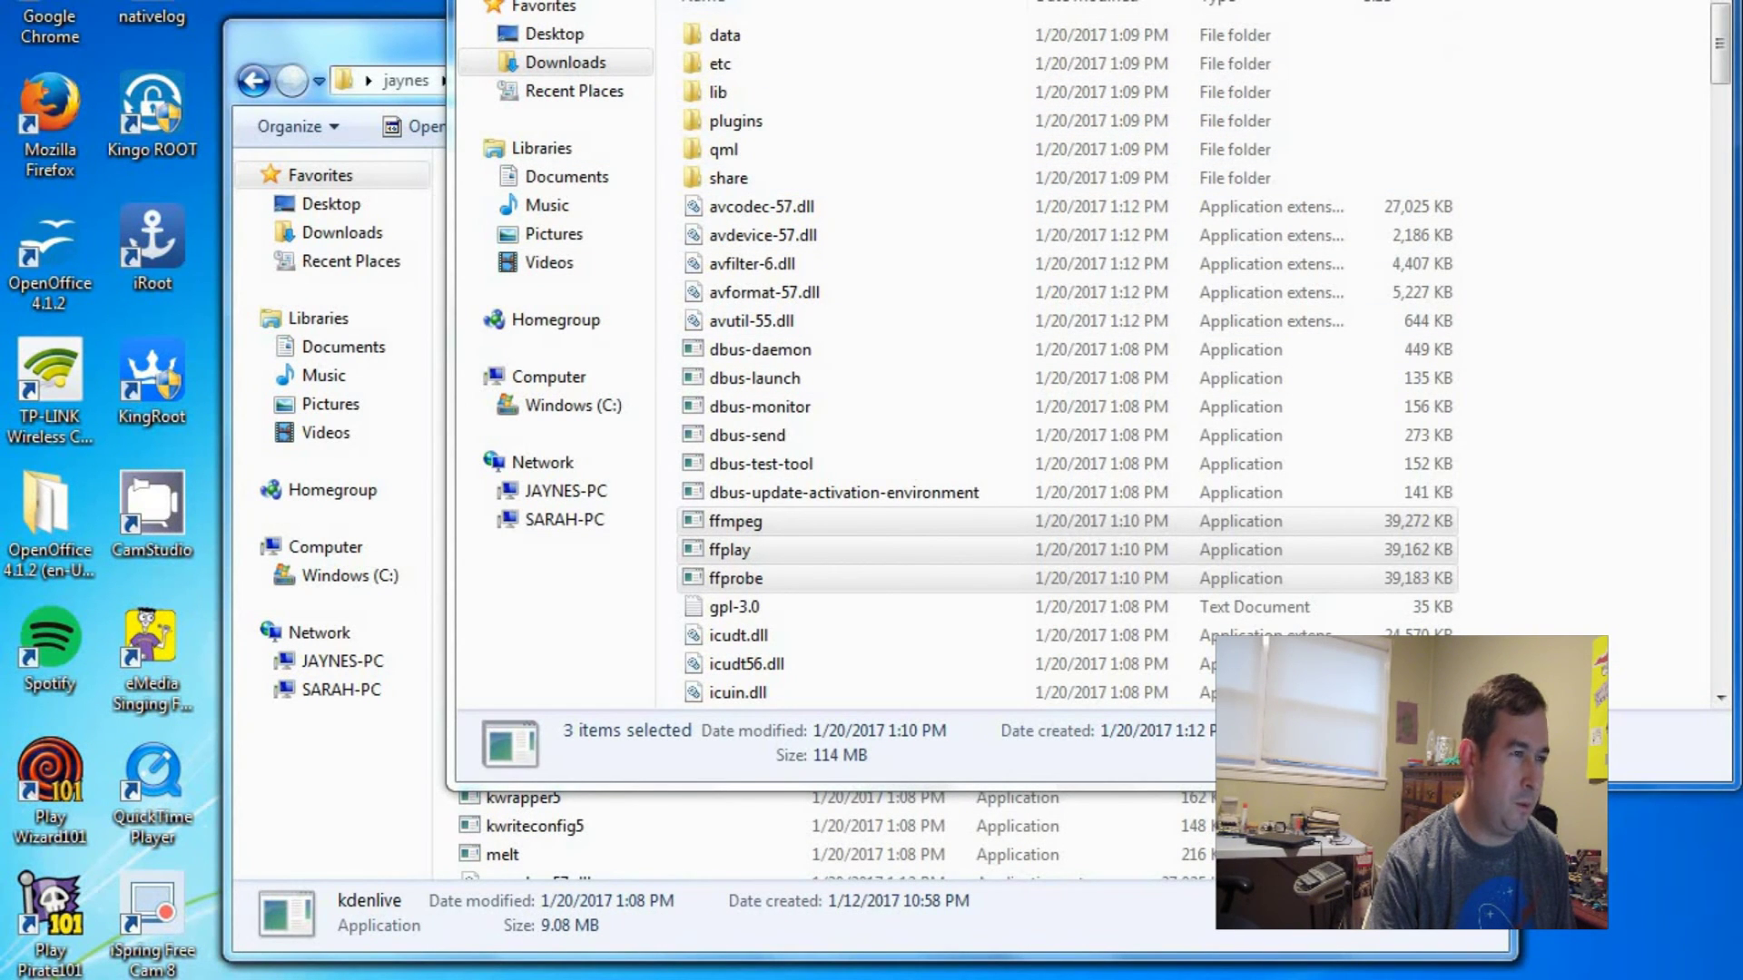
Step: Create a shortcut to the kdenlive program and move it onto the desktop
drag(756, 0, 679, 83)
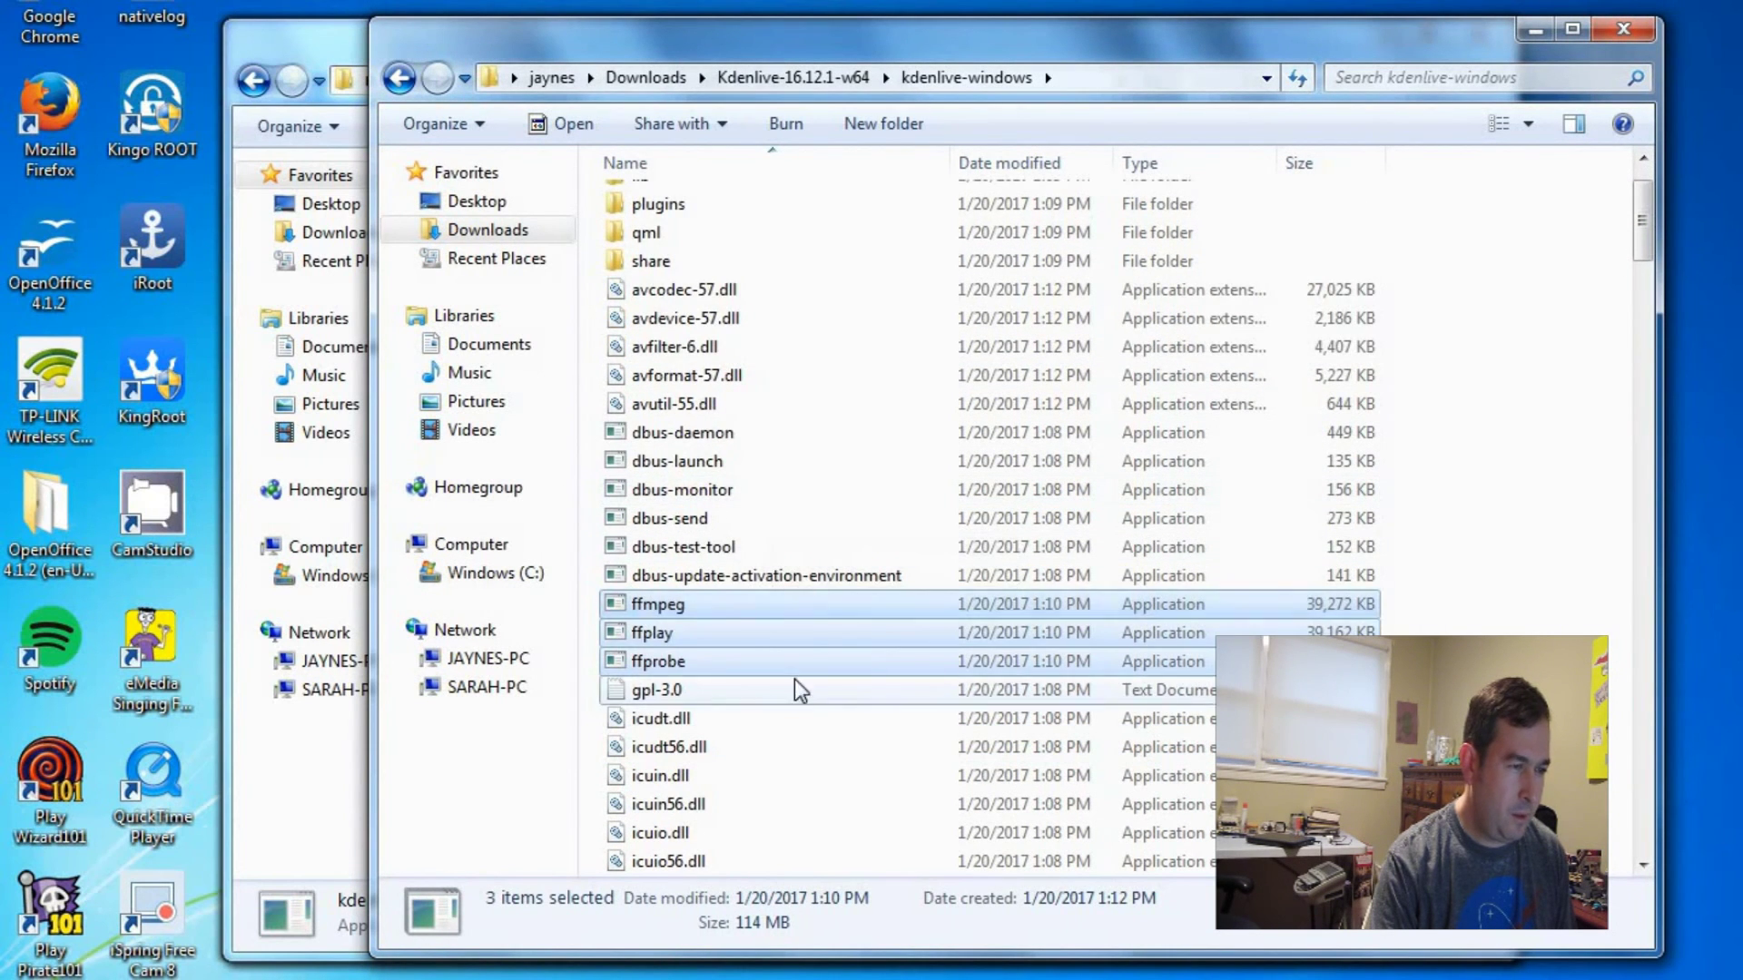
click(793, 686)
scroll(822, 524, down, 4)
scroll(787, 672, down, 4)
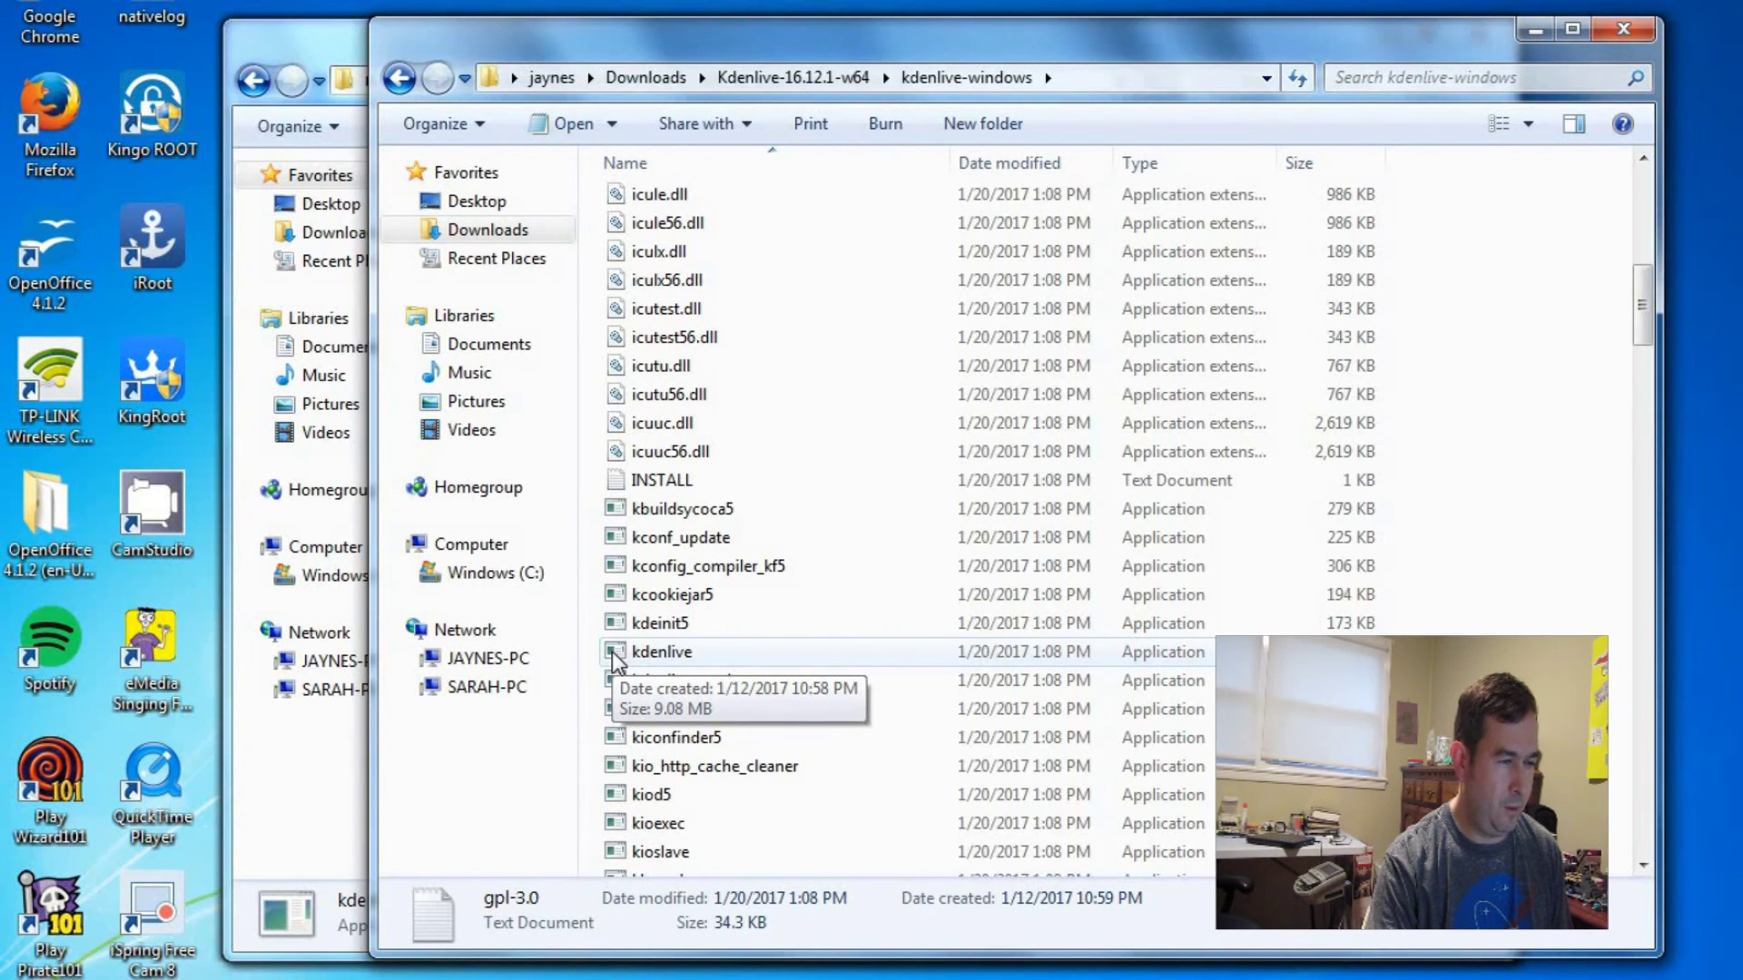
right_click(612, 651)
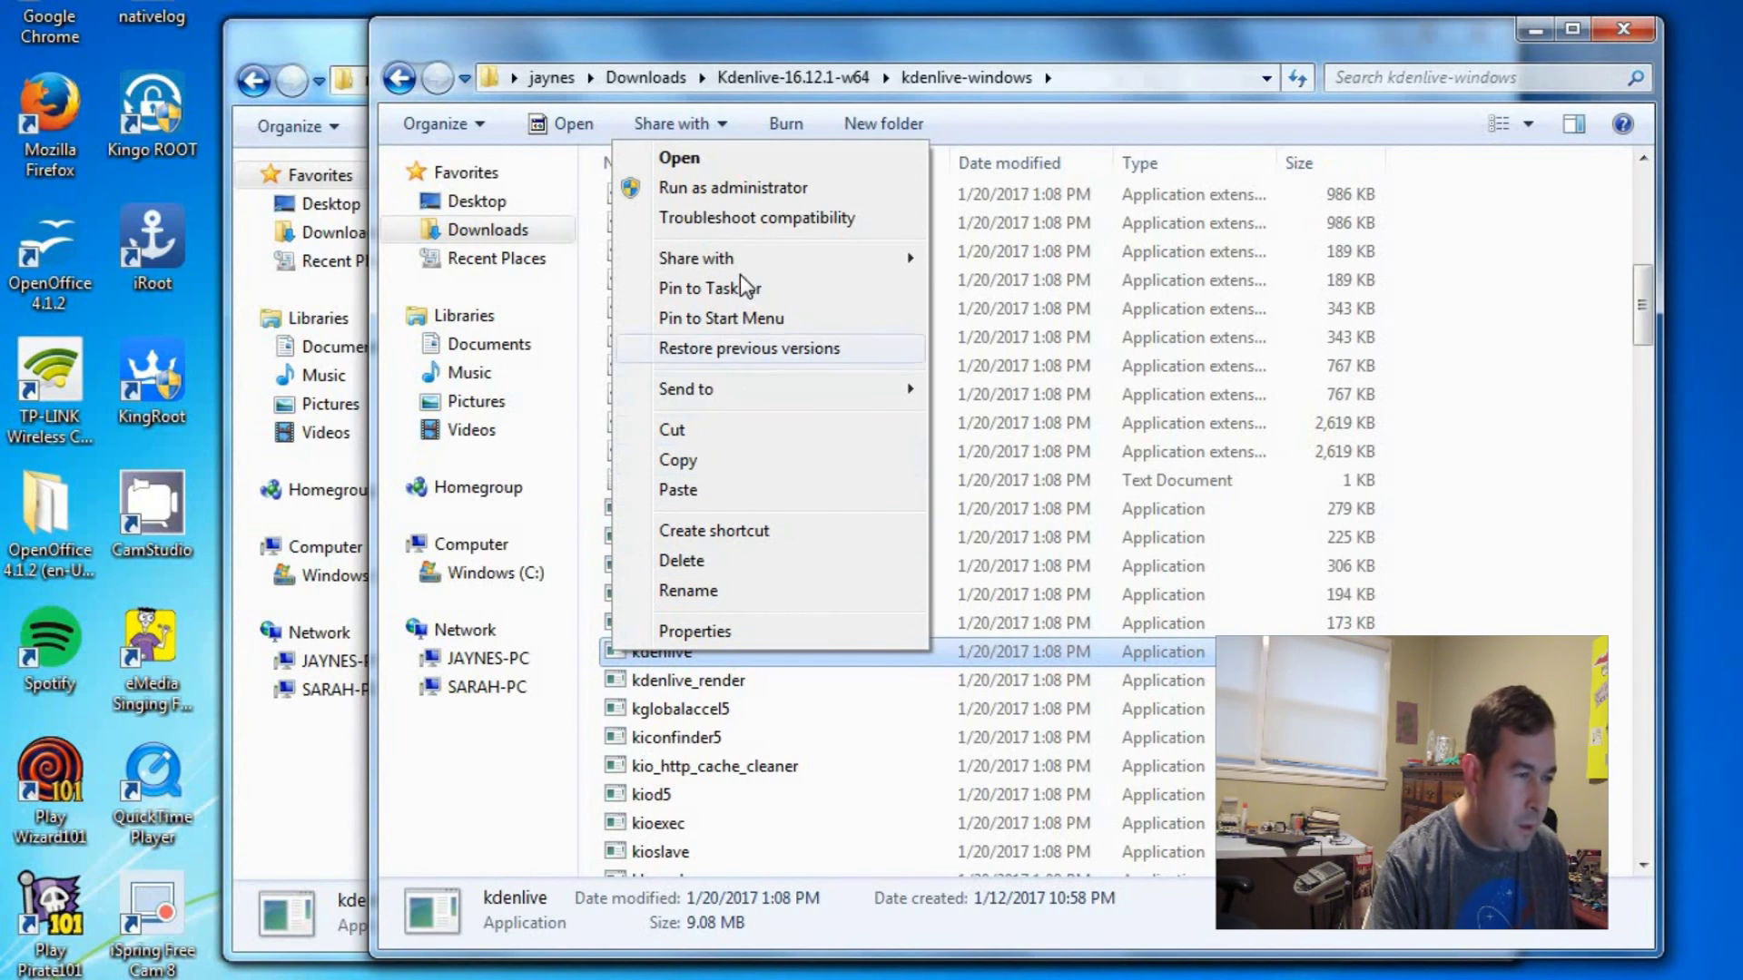
click(736, 532)
drag(617, 650, 1697, 760)
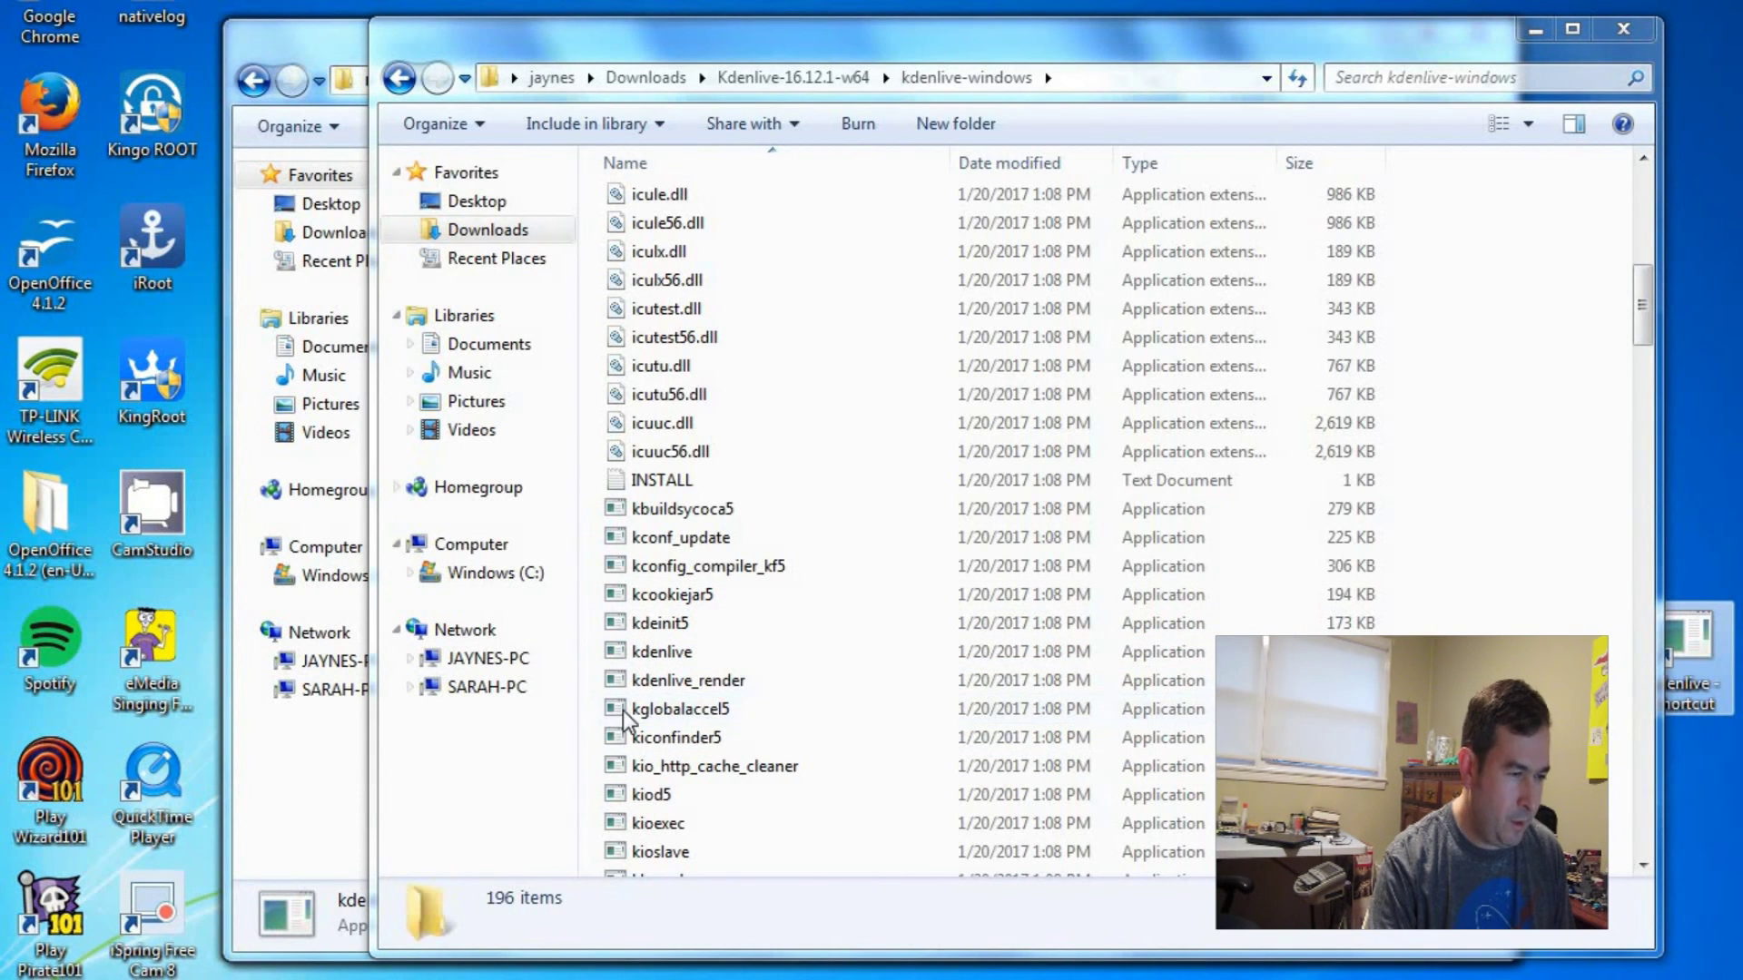
Step: Relaunch kdenlive past the security warning and add kden2.wmv to the Project Bin
double_click(626, 653)
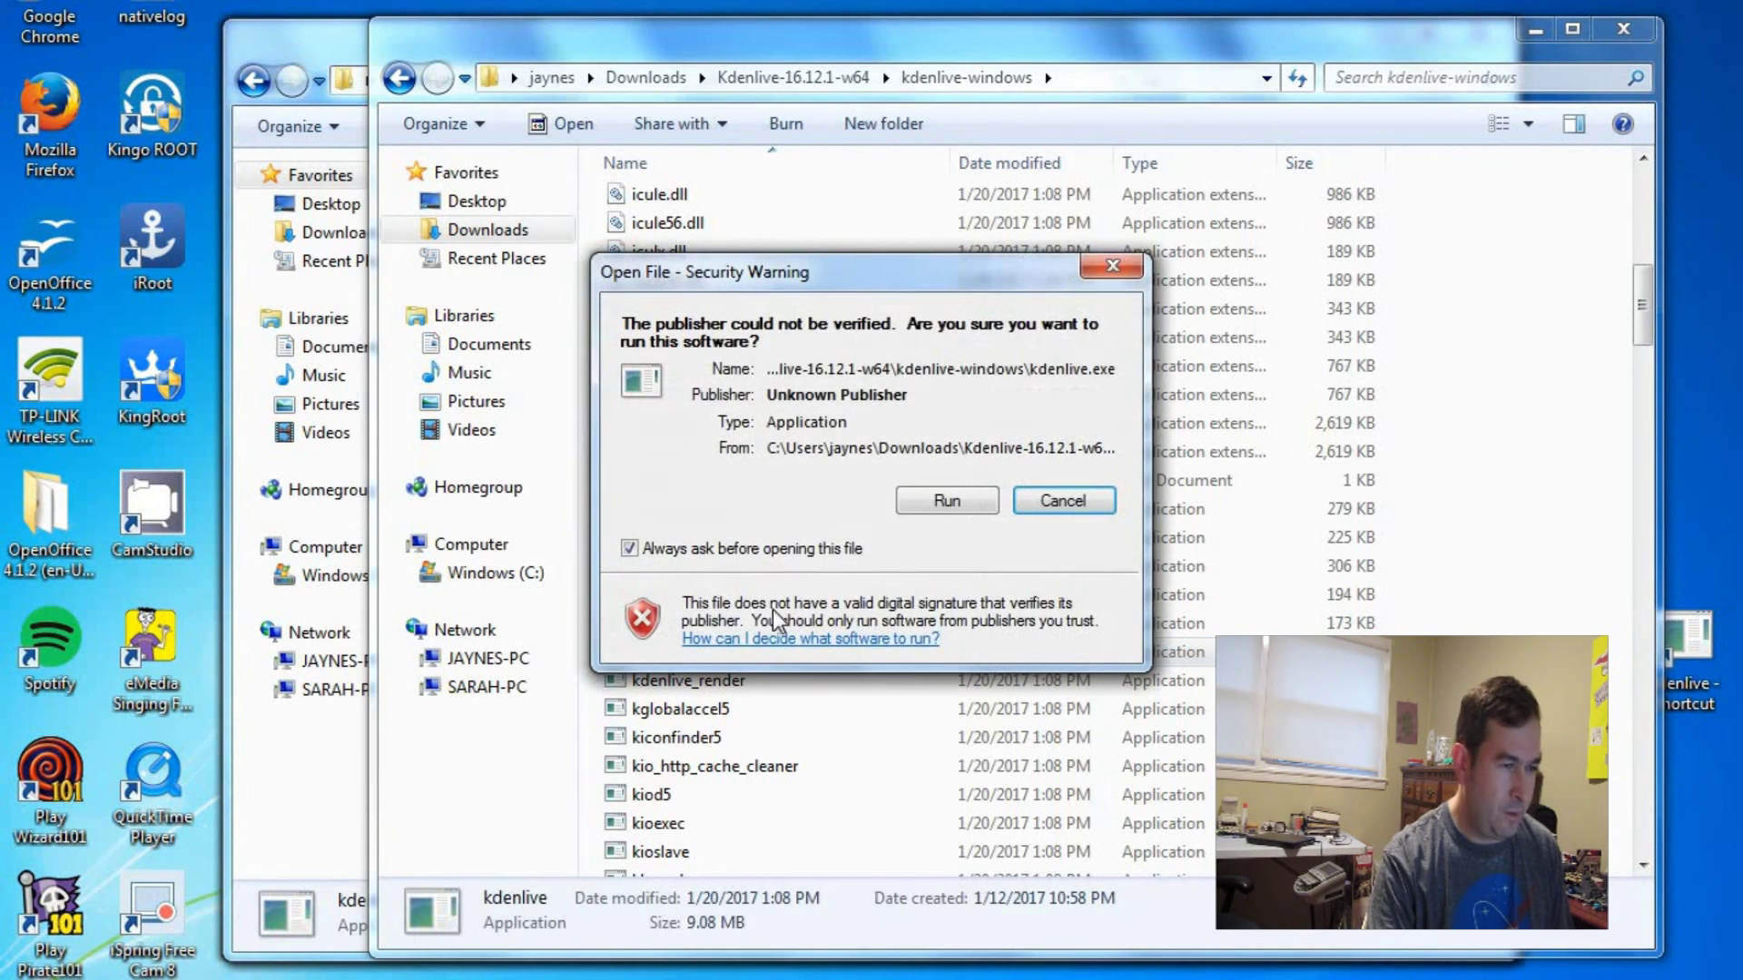
click(947, 500)
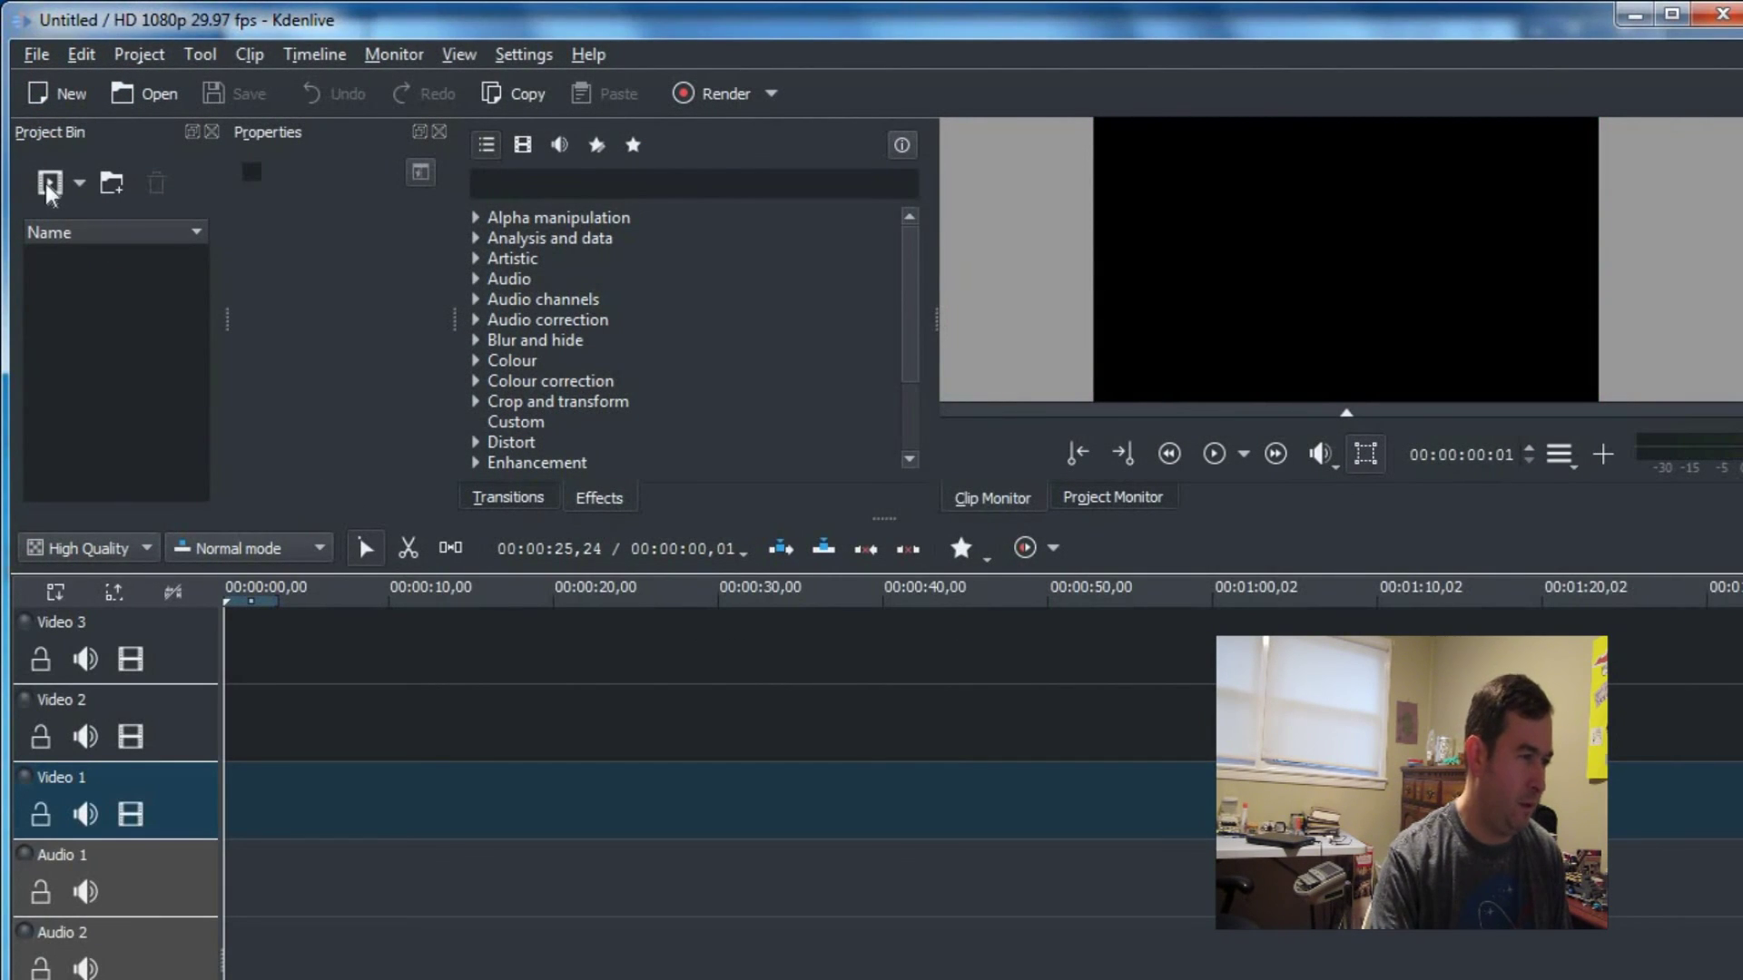
click(49, 184)
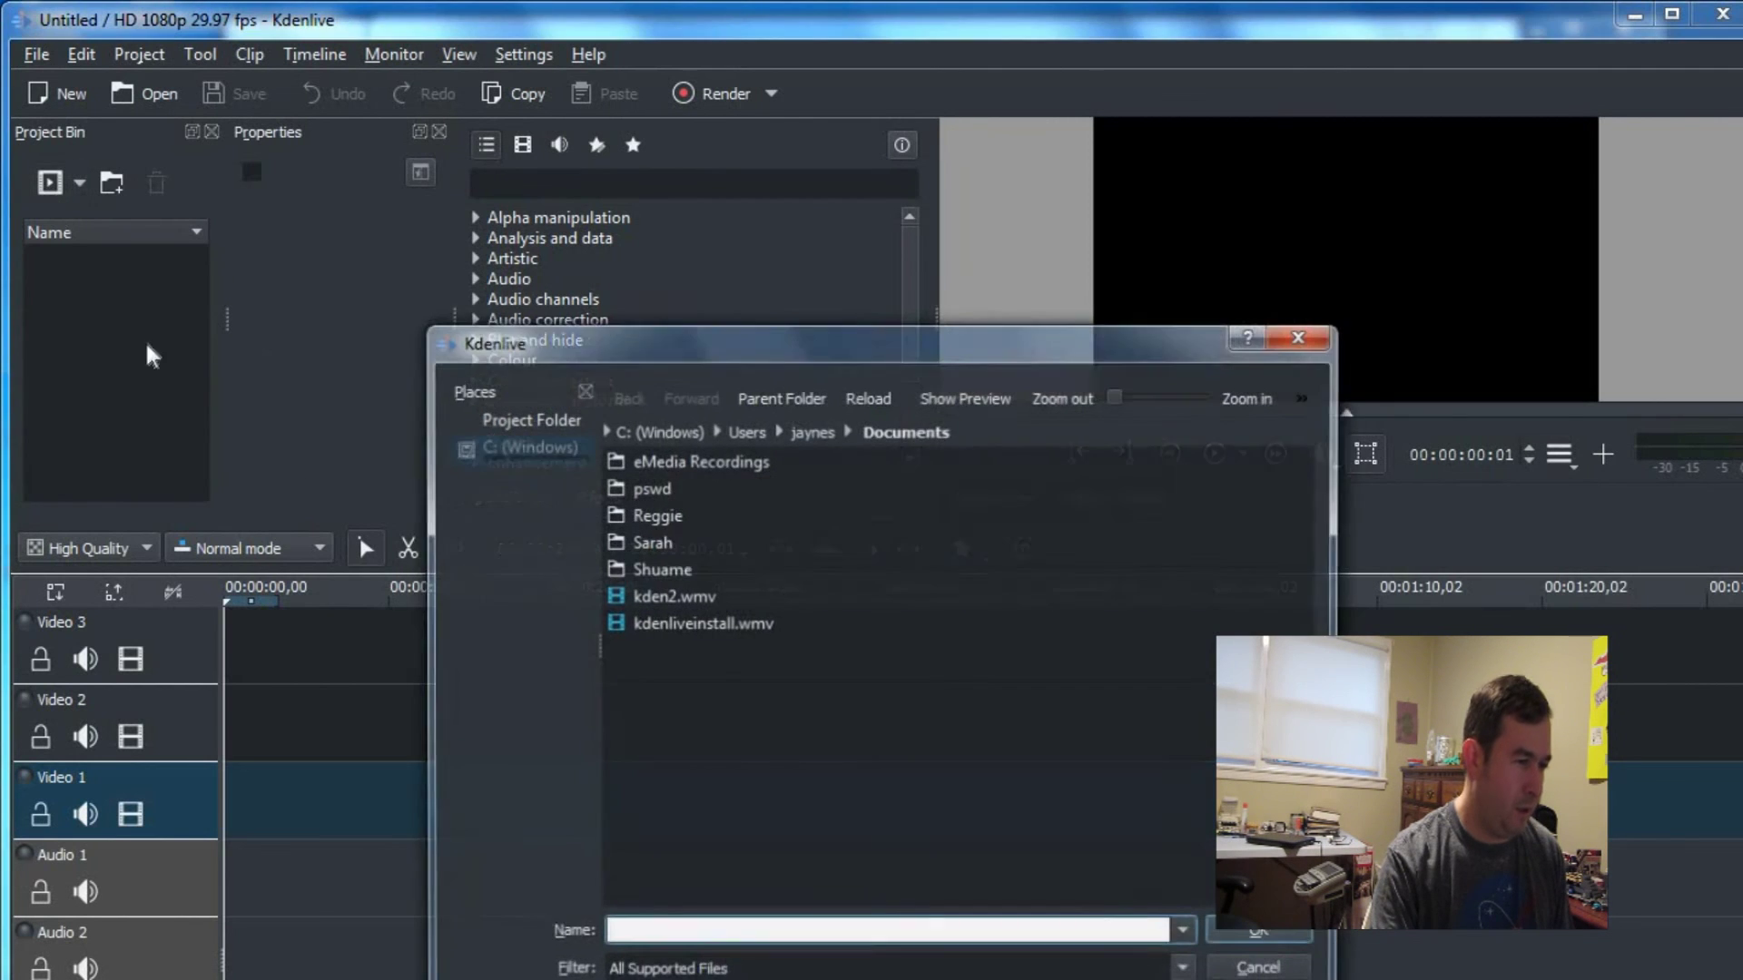
click(612, 592)
click(1262, 935)
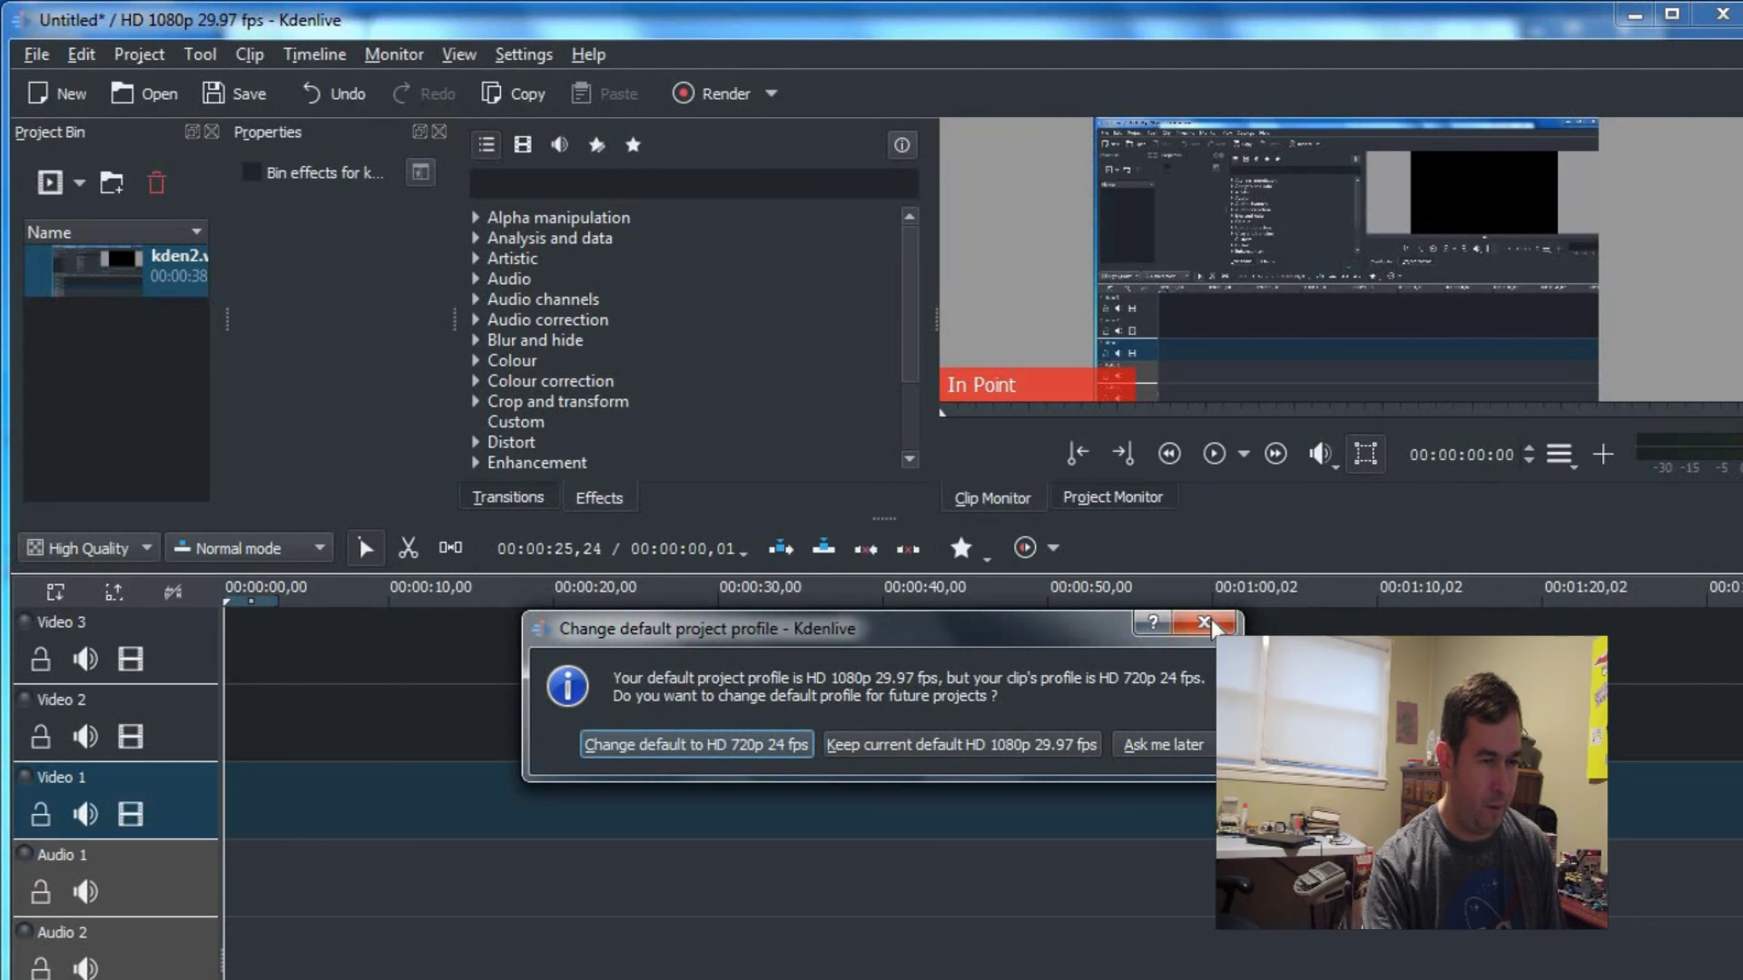
Step: Postpone the profile prompt, preview kden2.wmv, and drop it at the start of Video 2
click(1173, 743)
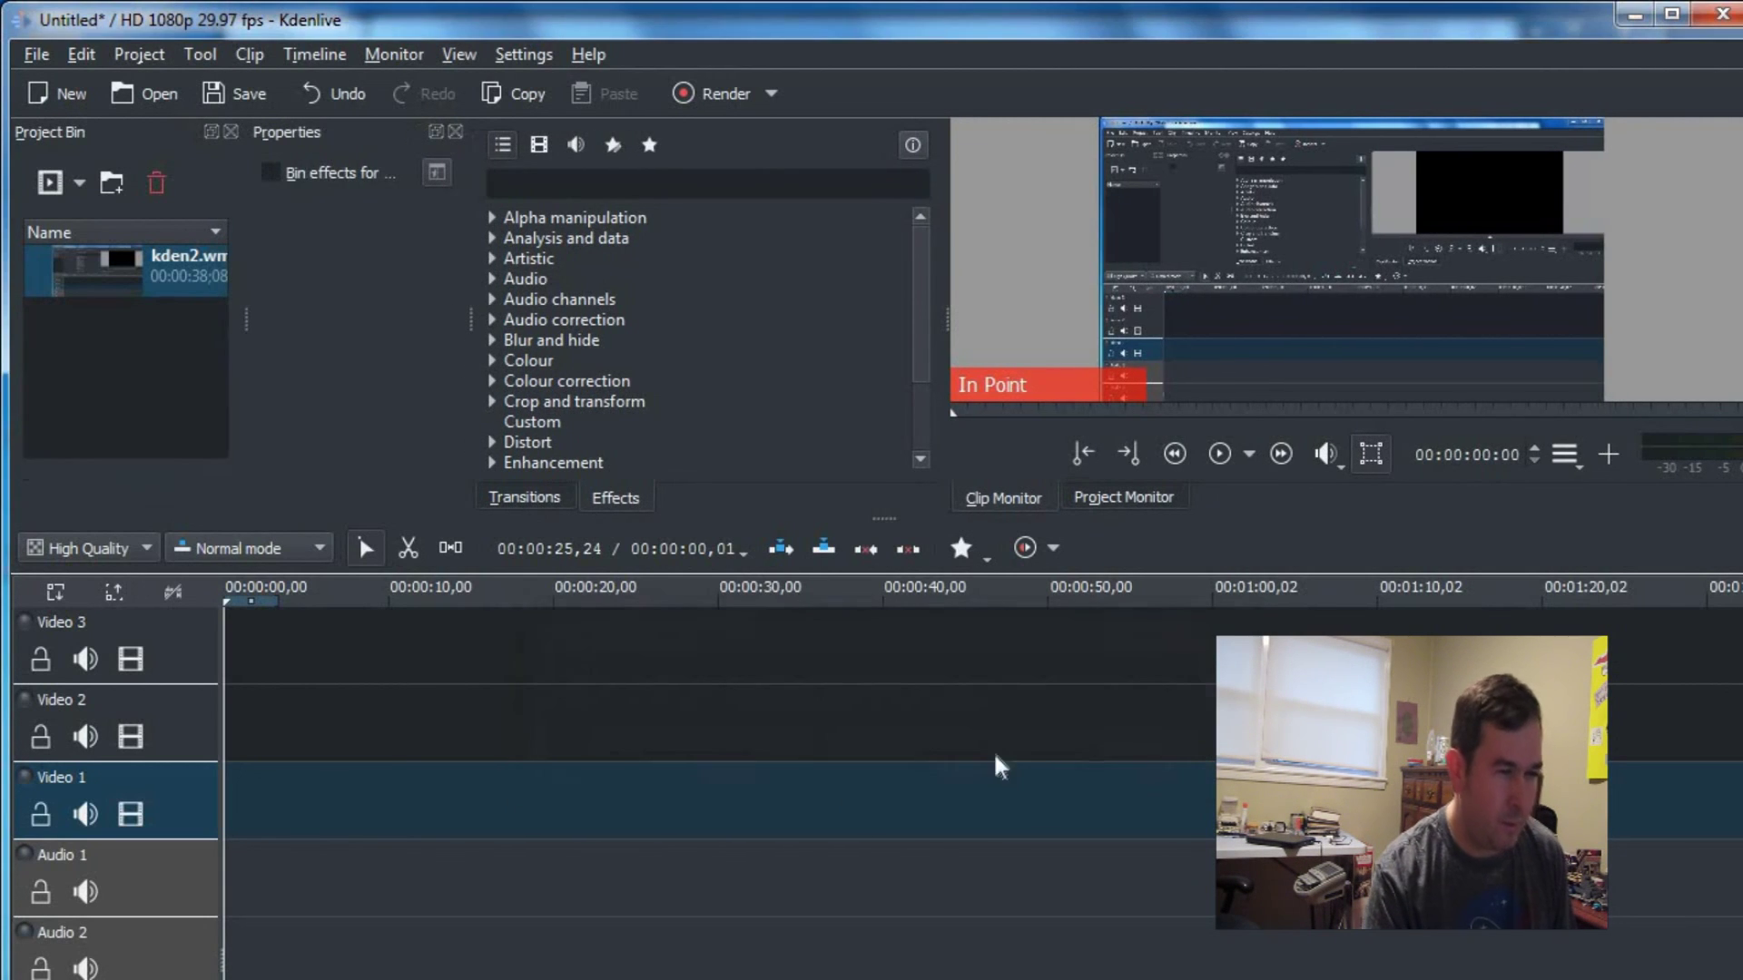
click(1222, 455)
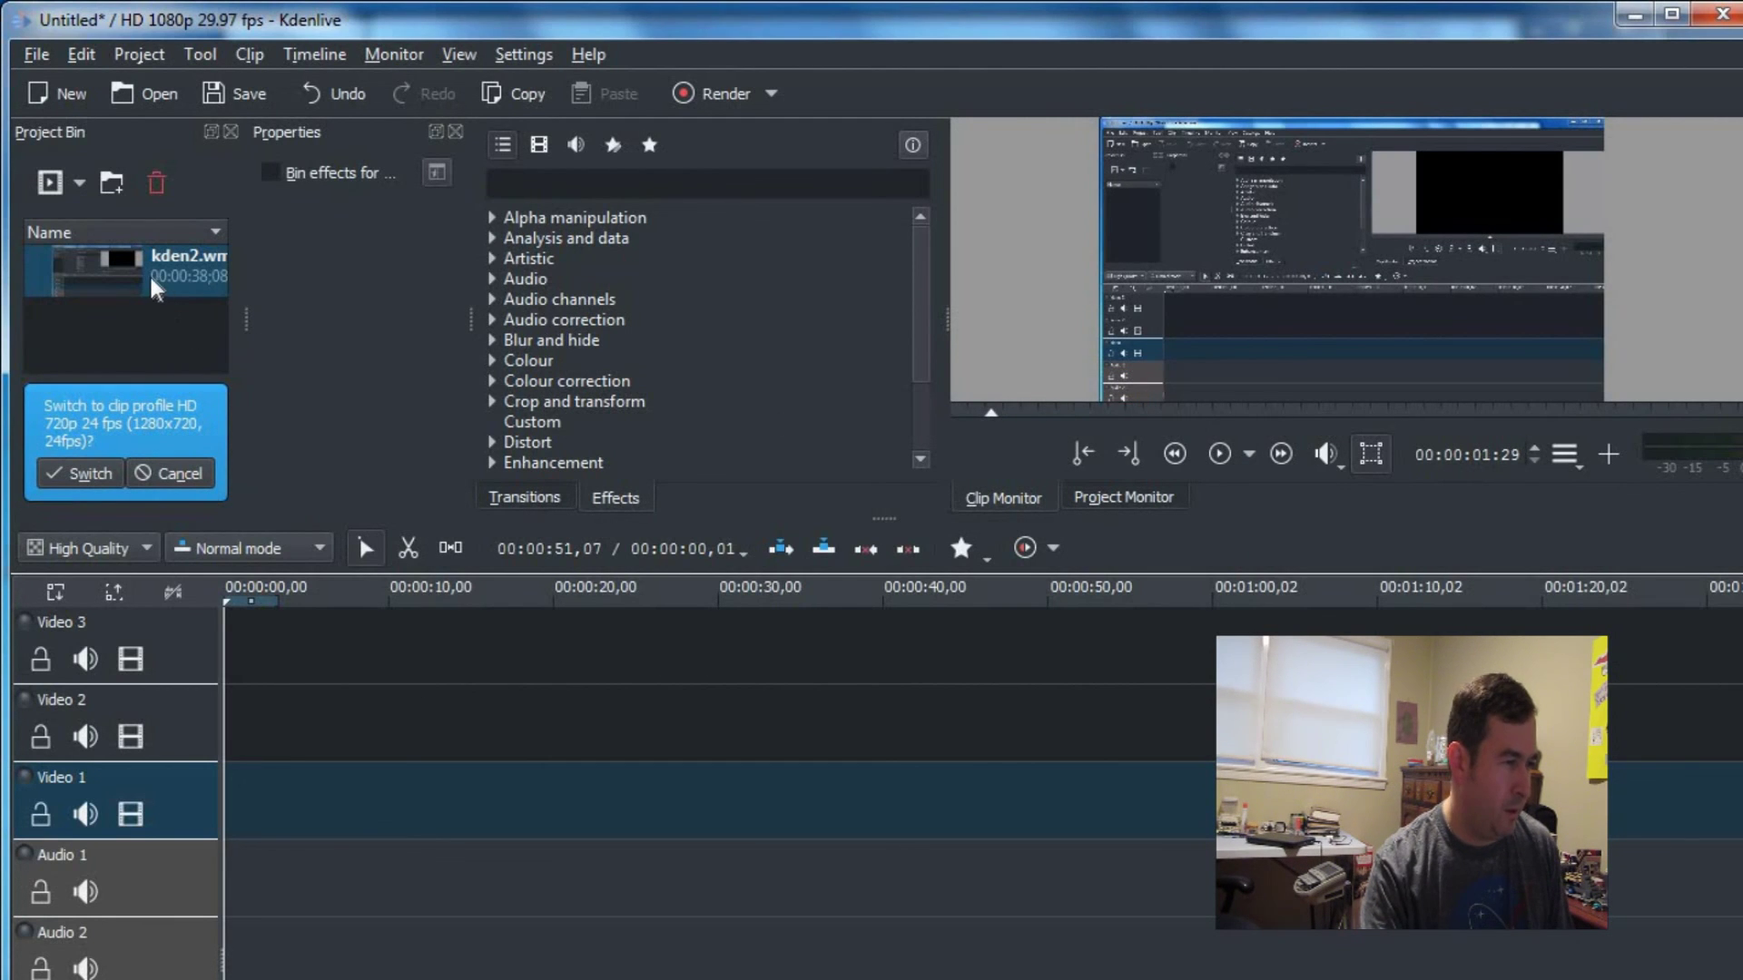
drag(149, 274, 229, 726)
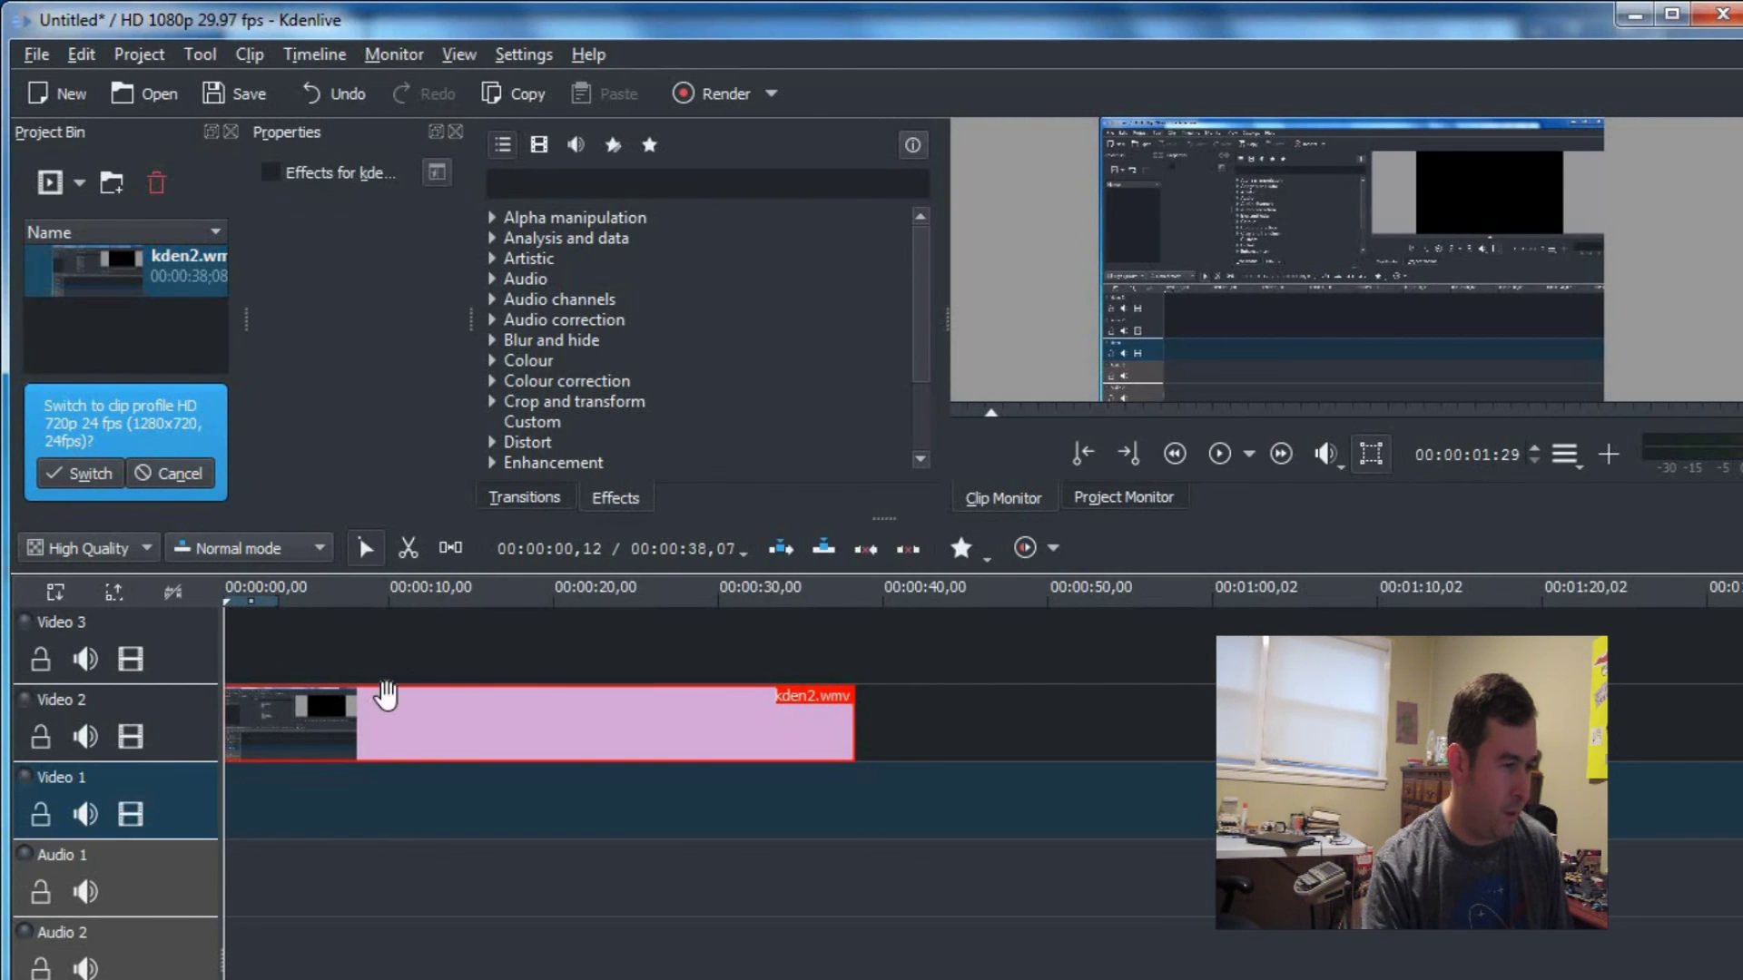
click(423, 607)
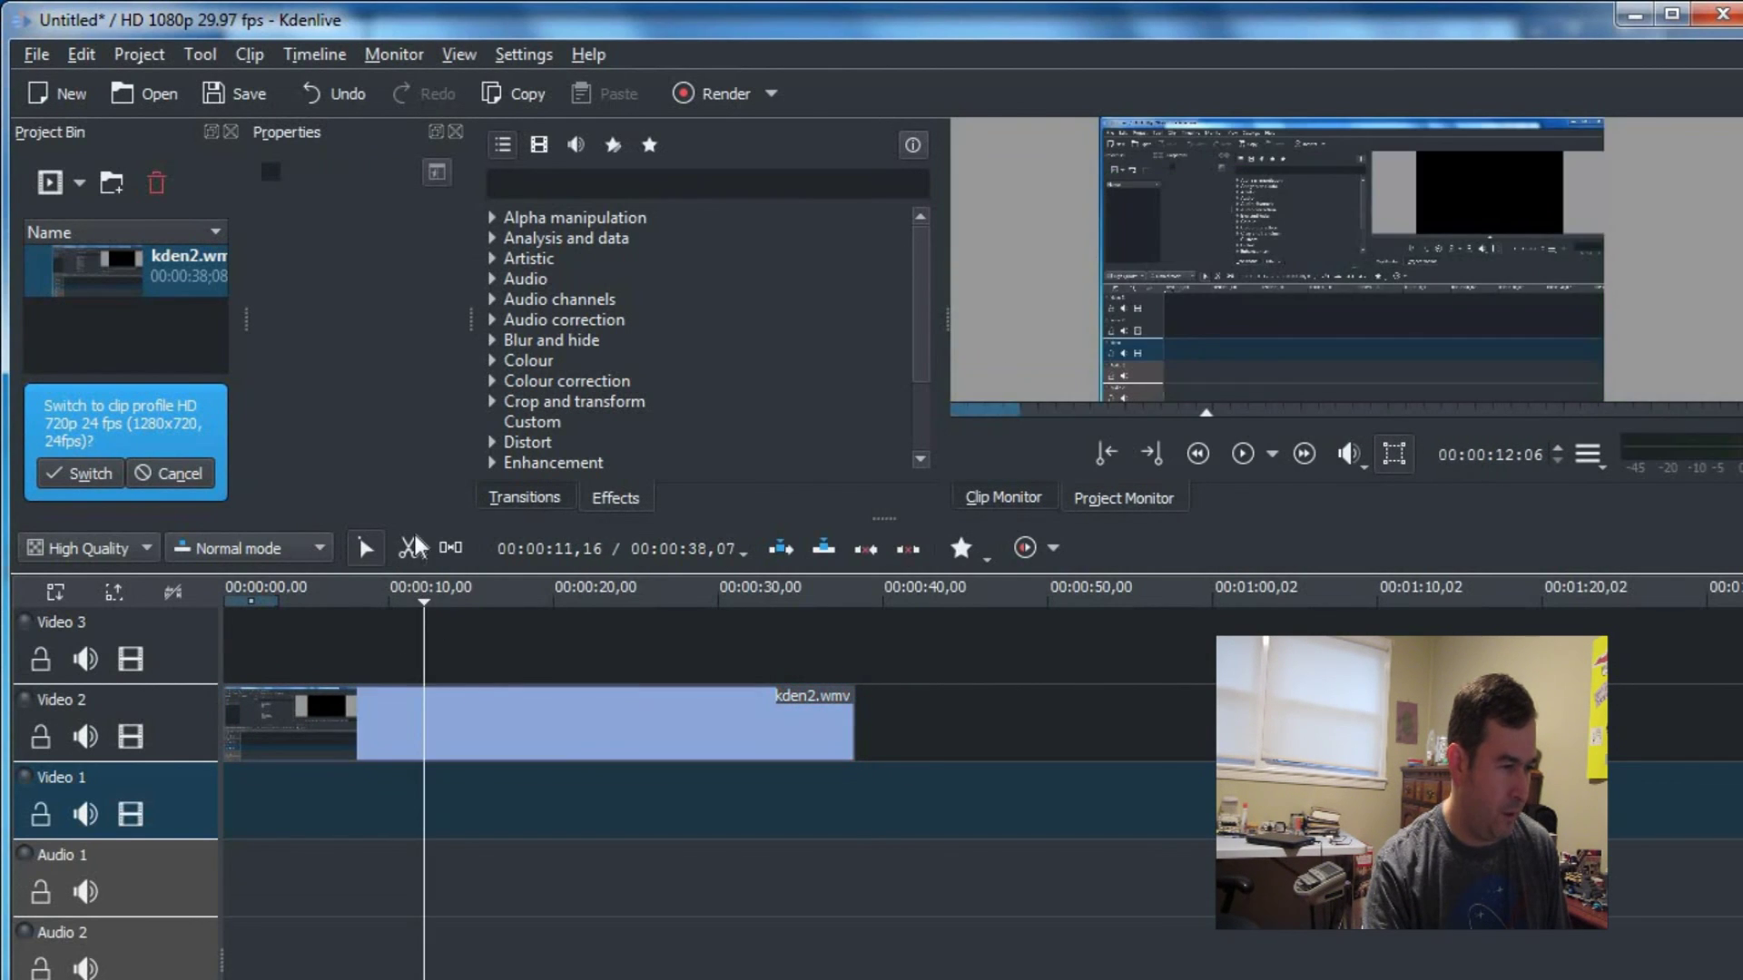